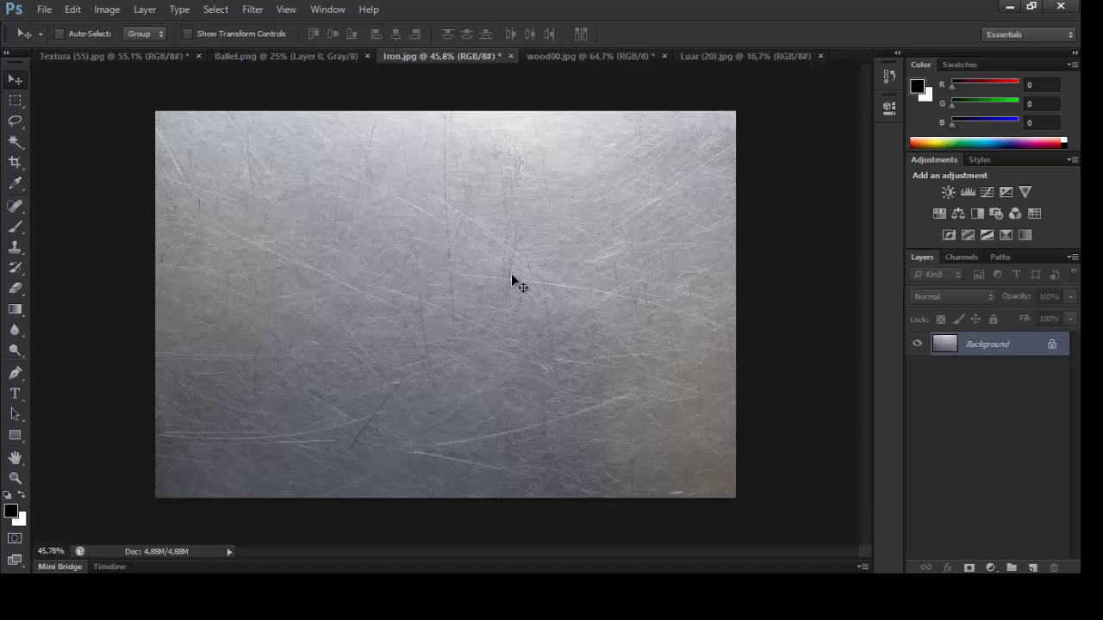
# - Fit the whole Iron.jpg scratched-metal texture in the window with Ctrl+0
pyautogui.hotkey('ctrl', '0')
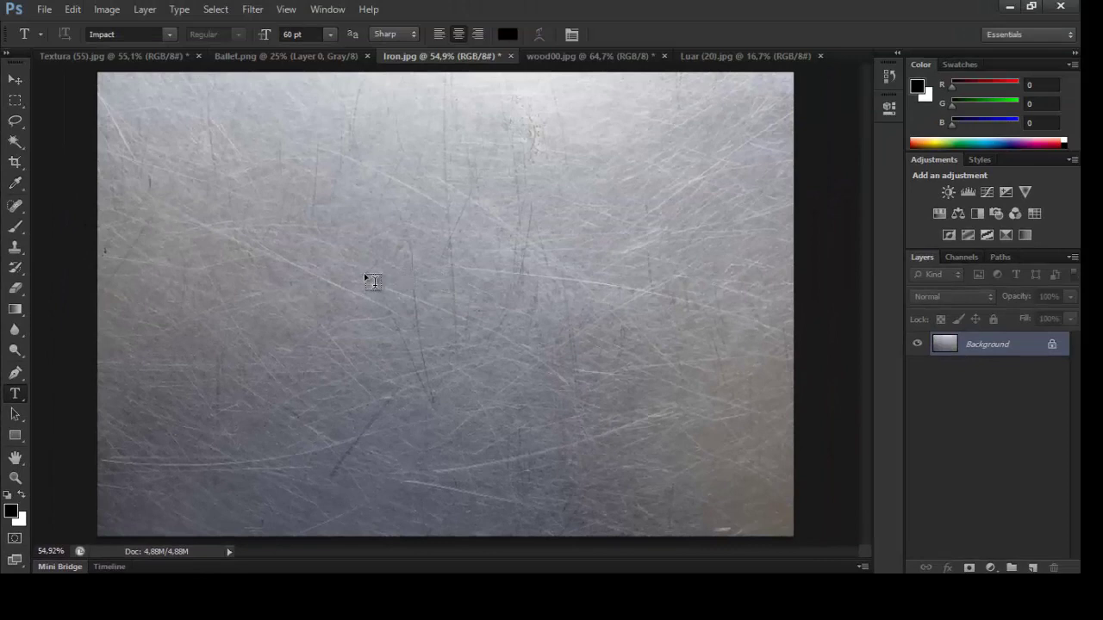
# - Type 'ALTO RELEVO' on the metal in black Impact, fix the typo, and commit it
pyautogui.click(362, 282)
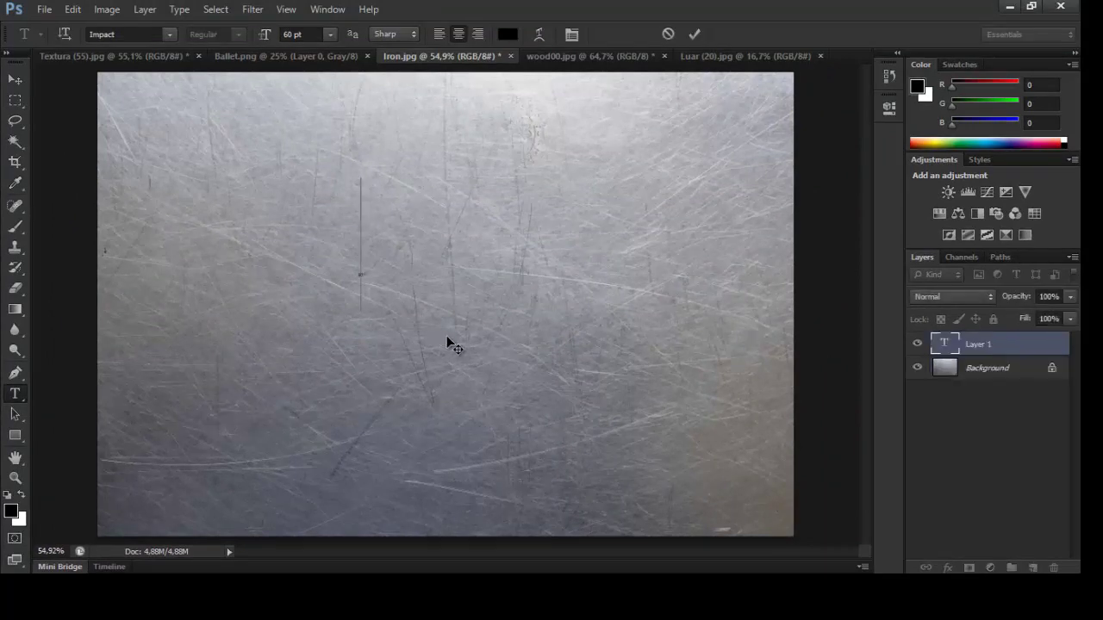
pyautogui.write('AL')
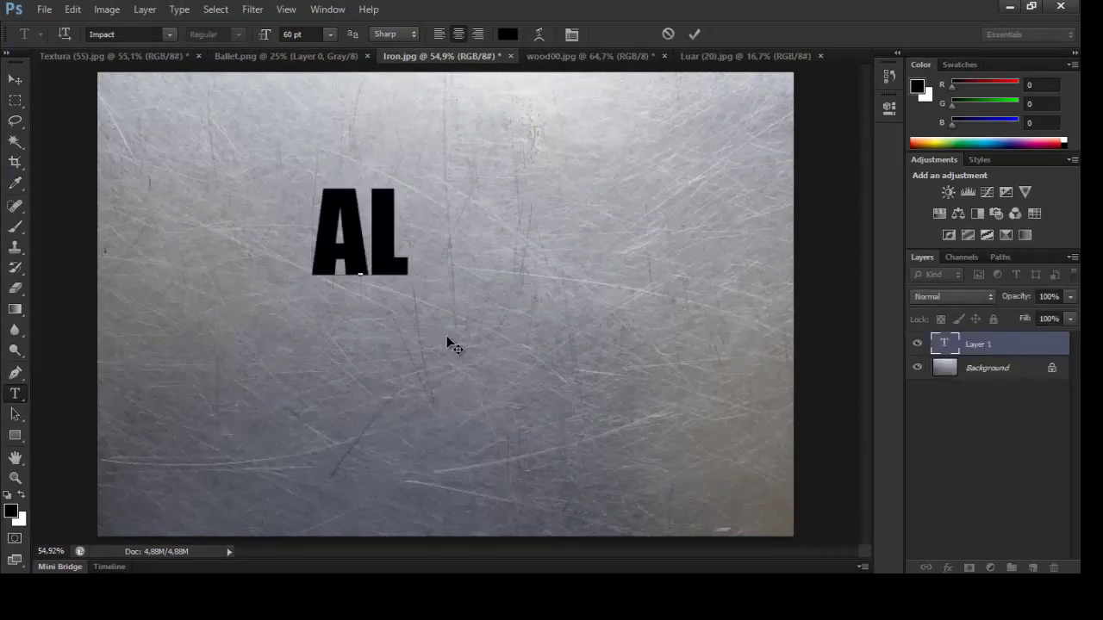
pyautogui.write('RO RELEVO')
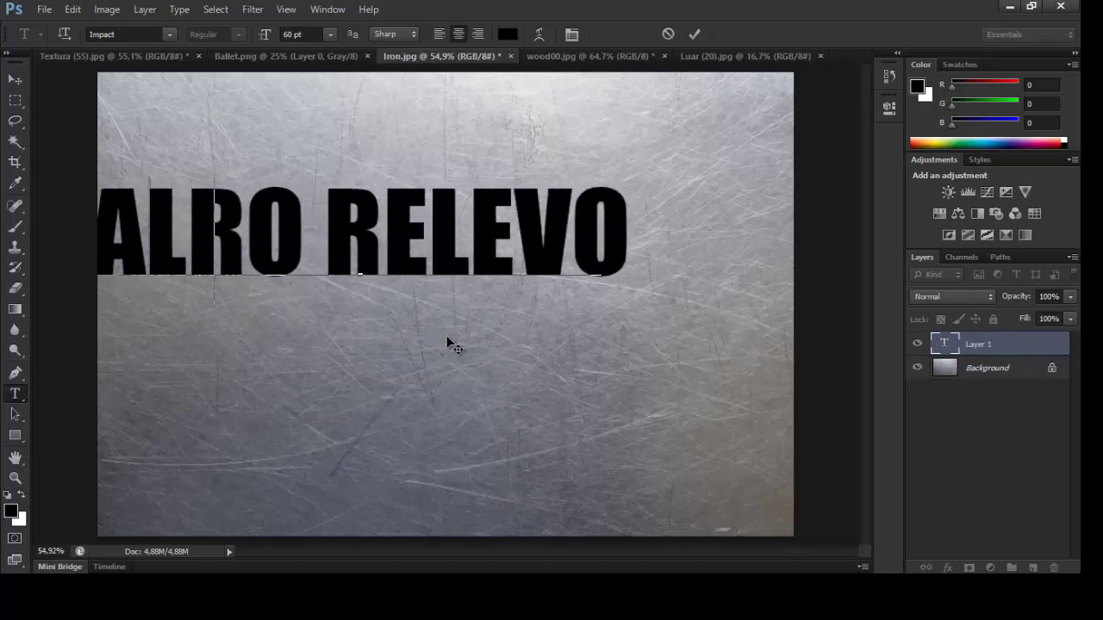
pyautogui.press('BackSpace')
pyautogui.press('BackSpace')
pyautogui.press('BackSpace')
pyautogui.press('BackSpace')
pyautogui.press('BackSpace')
pyautogui.press('BackSpace')
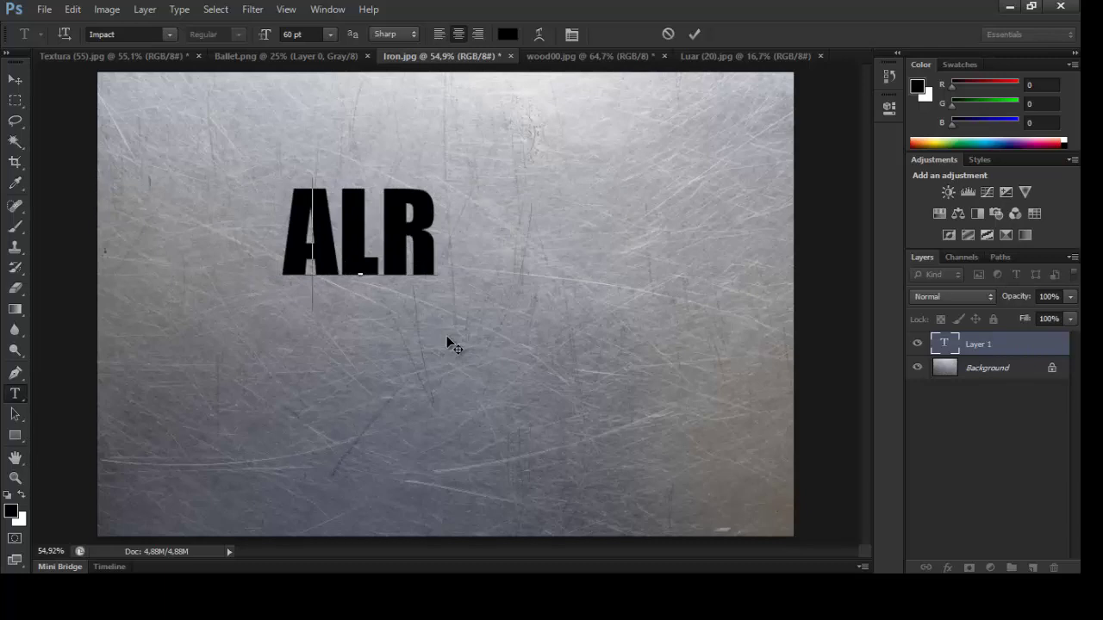
pyautogui.press('BackSpace')
pyautogui.write('TO RE')
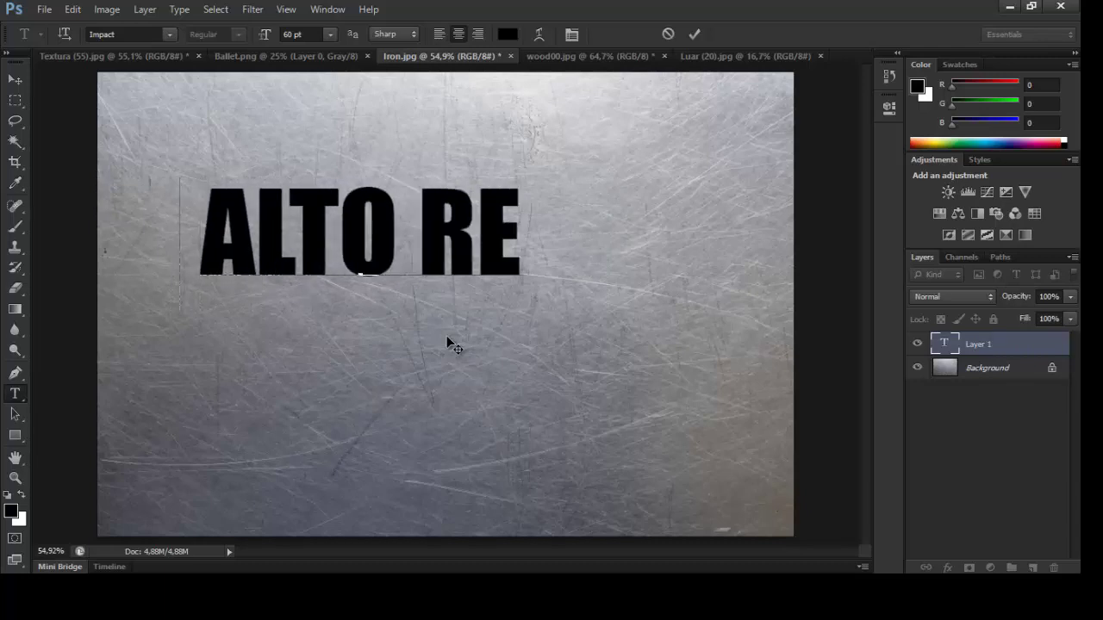
pyautogui.write('LEVO')
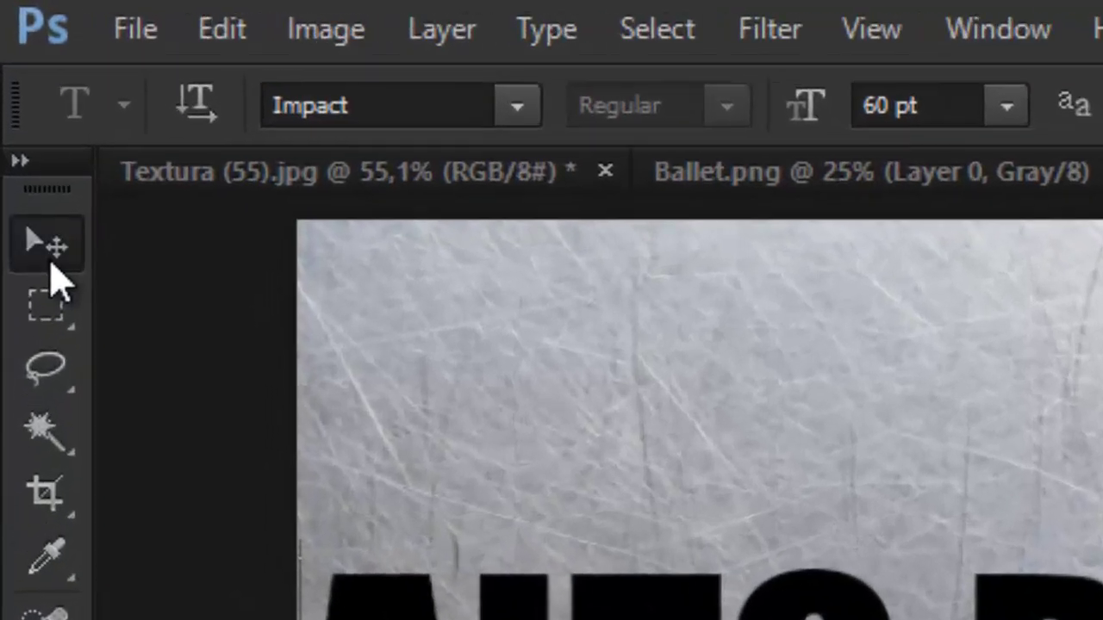
pyautogui.click(16, 86)
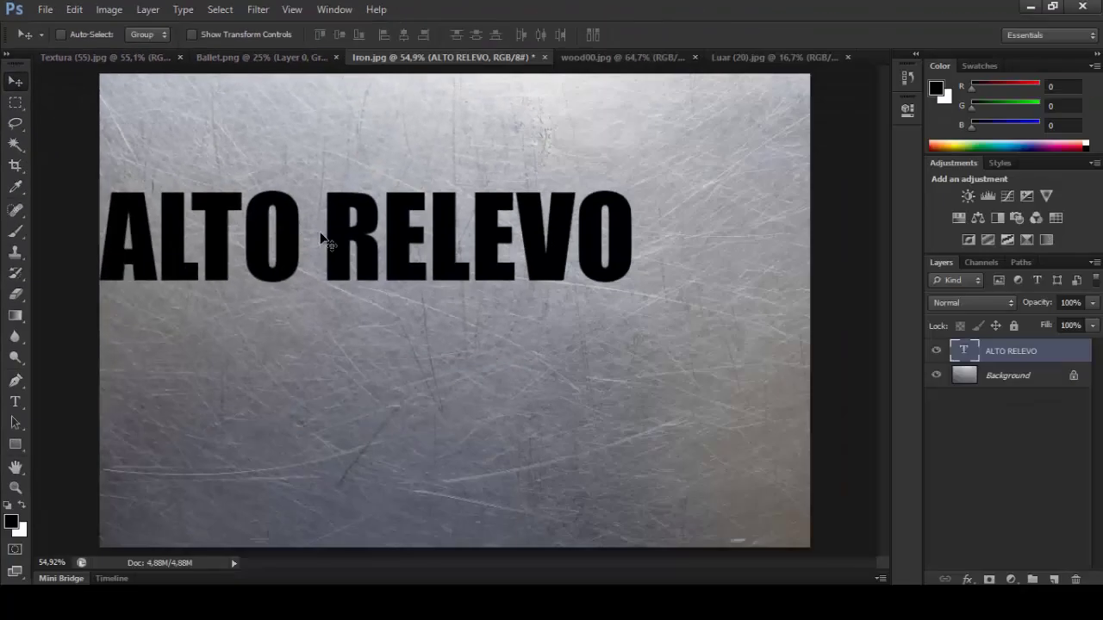
# - Centre the ALTO RELEVO text on the metal and scale it down slightly from a corner
pyautogui.moveTo(321, 235)
pyautogui.mouseDown()
pyautogui.moveTo(426, 293)
pyautogui.moveTo(422, 327)
pyautogui.mouseUp()
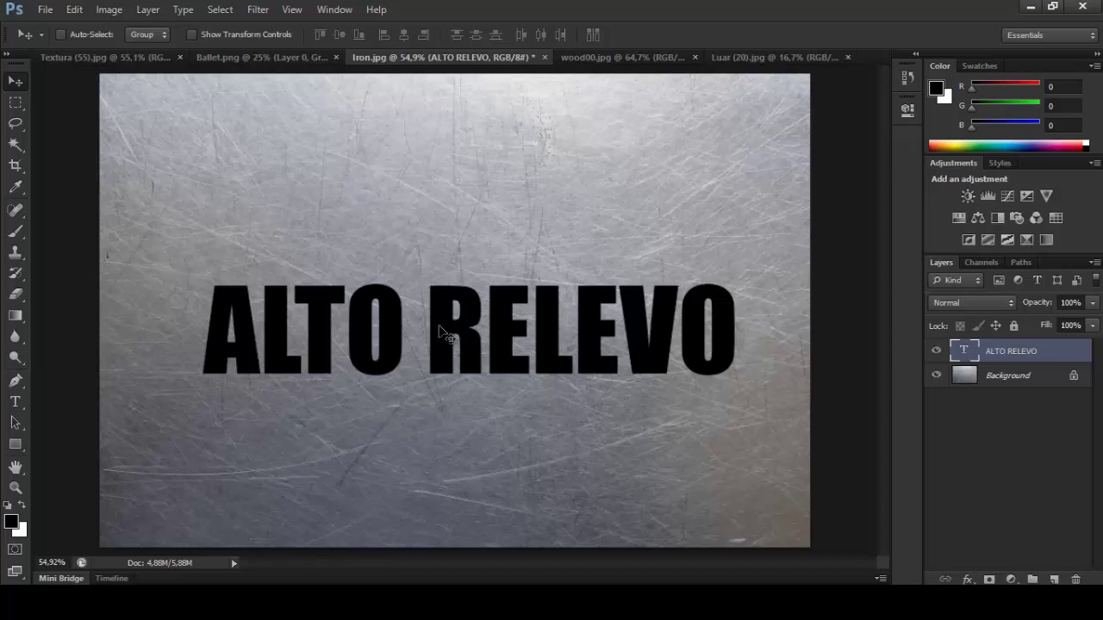
pyautogui.hotkey('ctrl', 't')
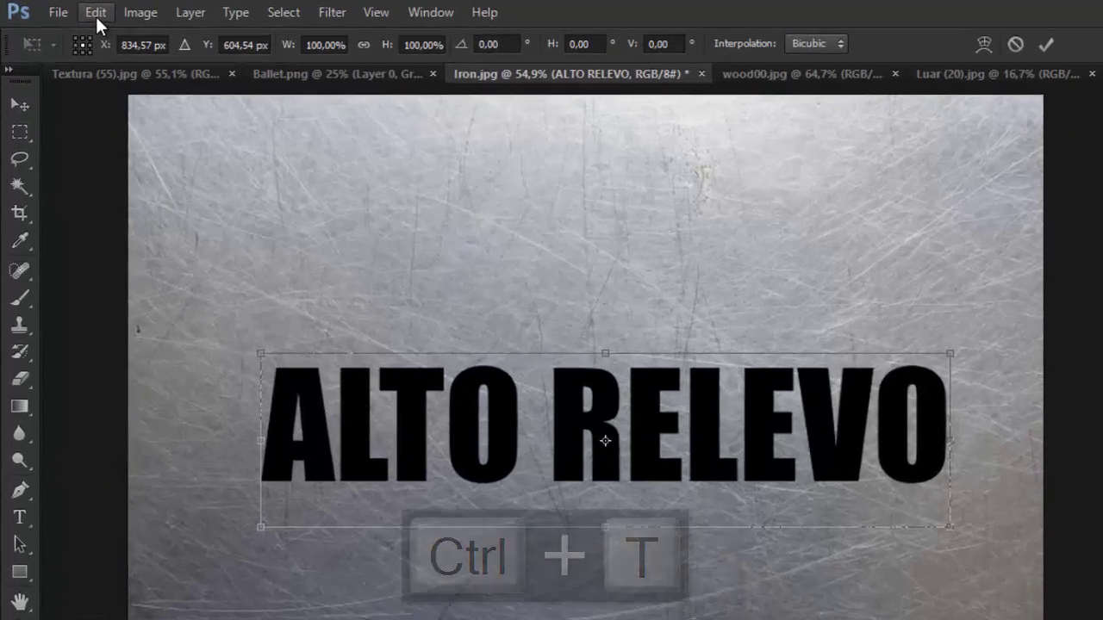
pyautogui.click(74, 10)
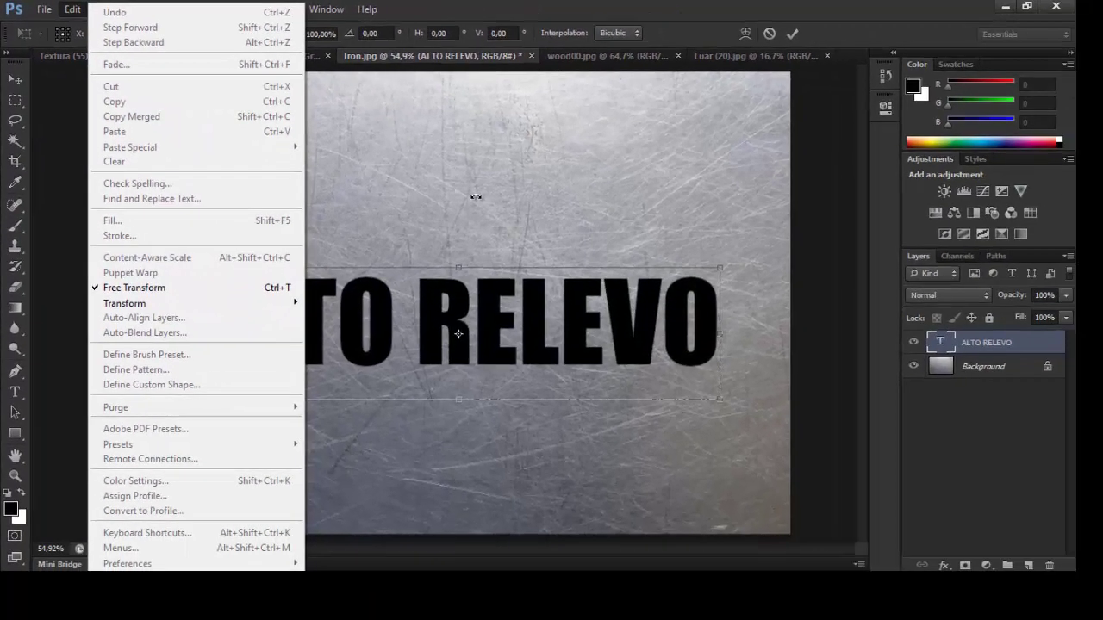
pyautogui.click(475, 197)
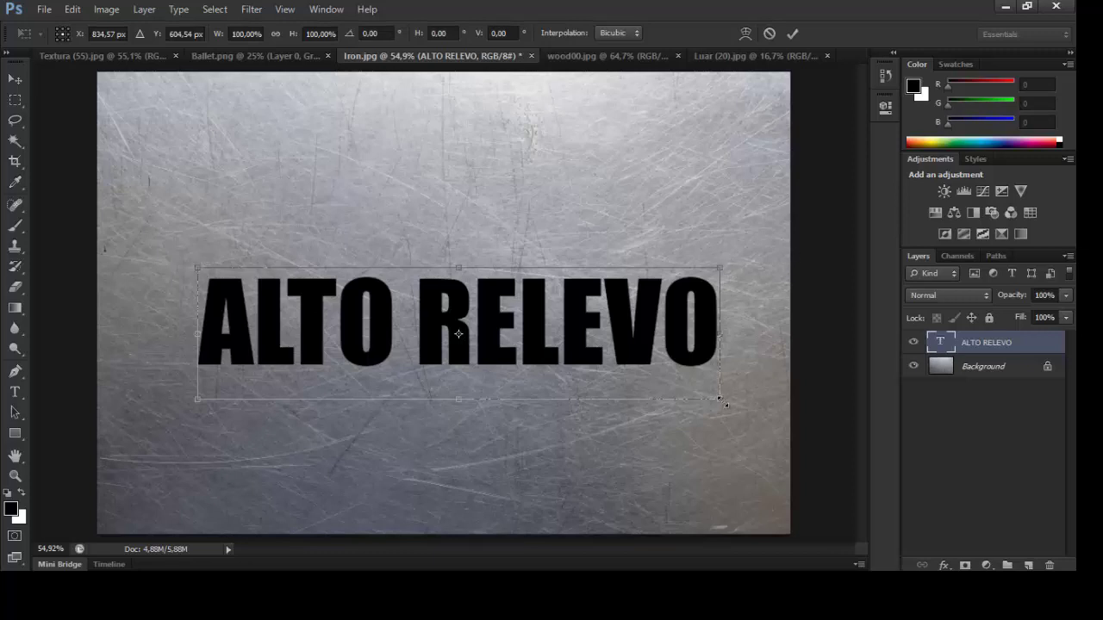
pyautogui.moveTo(719, 399)
pyautogui.mouseDown()
pyautogui.moveTo(666, 420)
pyautogui.moveTo(600, 401)
pyautogui.moveTo(640, 349)
pyautogui.moveTo(627, 392)
pyautogui.moveTo(652, 394)
pyautogui.moveTo(595, 371)
pyautogui.moveTo(663, 379)
pyautogui.moveTo(619, 349)
pyautogui.moveTo(653, 425)
pyautogui.moveTo(668, 427)
pyautogui.mouseUp()
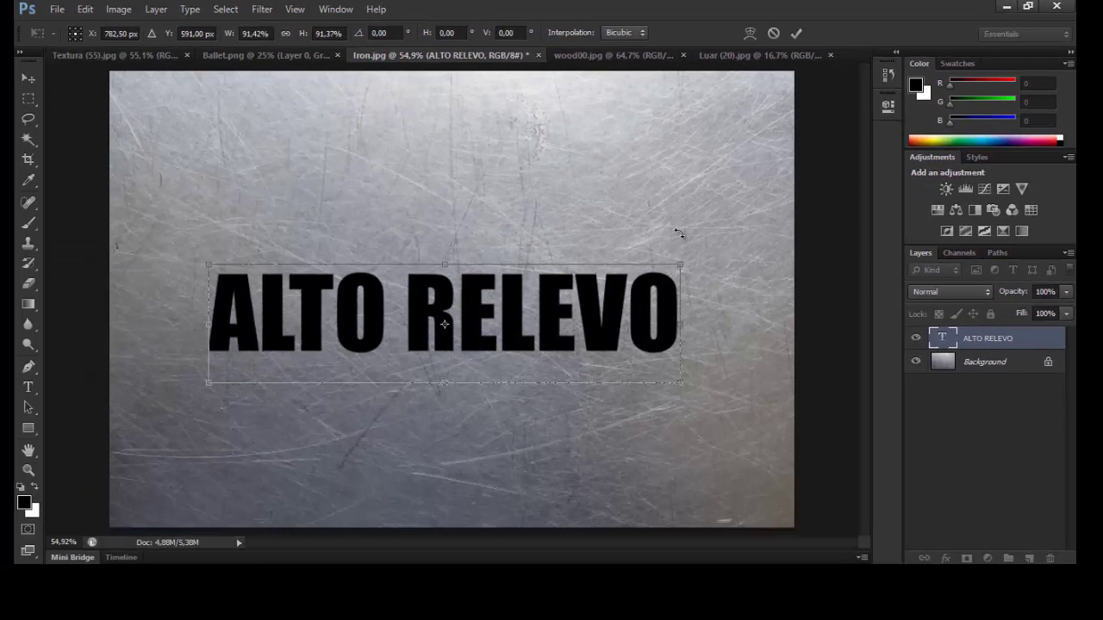
pyautogui.press('Return')
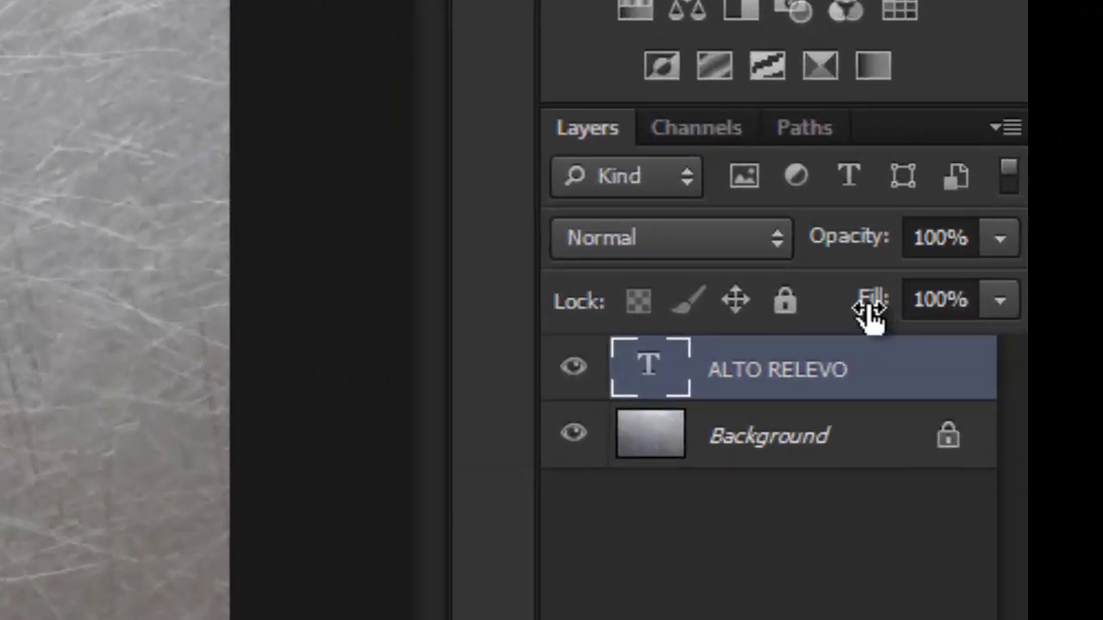
# - Set the ALTO RELEVO layer's Fill to 0% and bring up its Layer Style dialog
pyautogui.moveTo(875, 311)
pyautogui.mouseDown()
pyautogui.moveTo(709, 327)
pyautogui.moveTo(549, 323)
pyautogui.mouseUp()
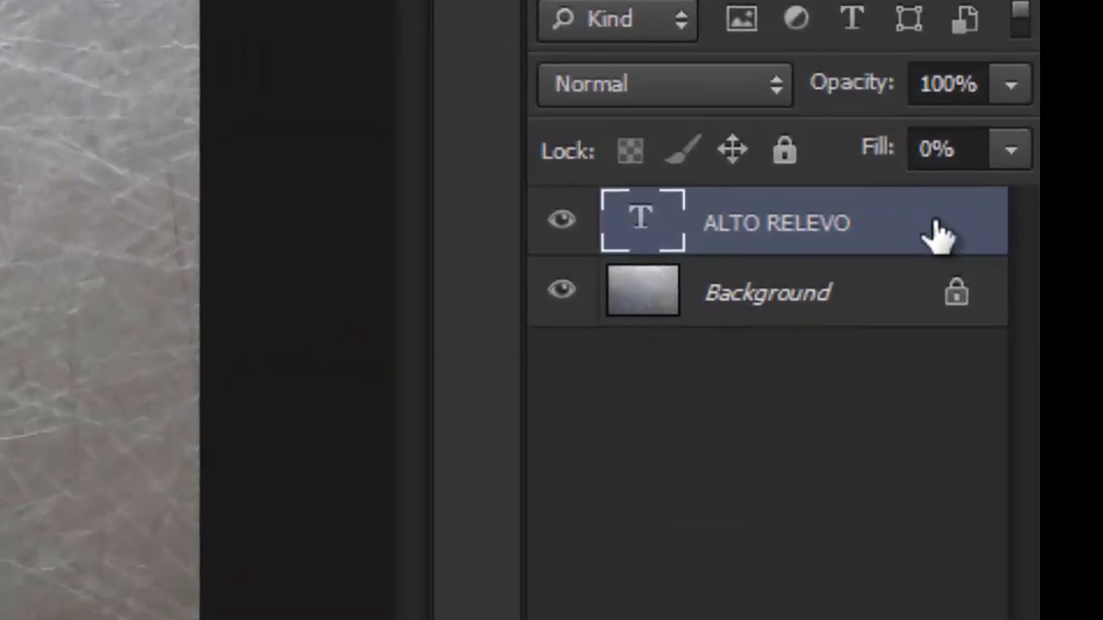
pyautogui.doubleClick(948, 239)
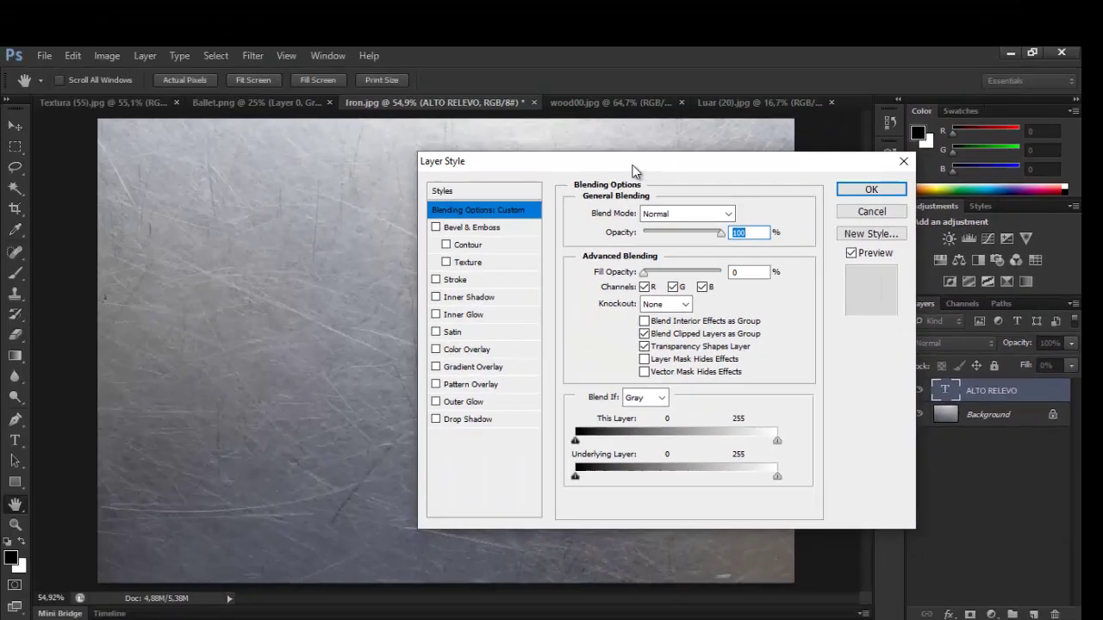
pyautogui.moveTo(633, 161)
pyautogui.mouseDown()
pyautogui.moveTo(647, 167)
pyautogui.moveTo(747, 141)
pyautogui.mouseUp()
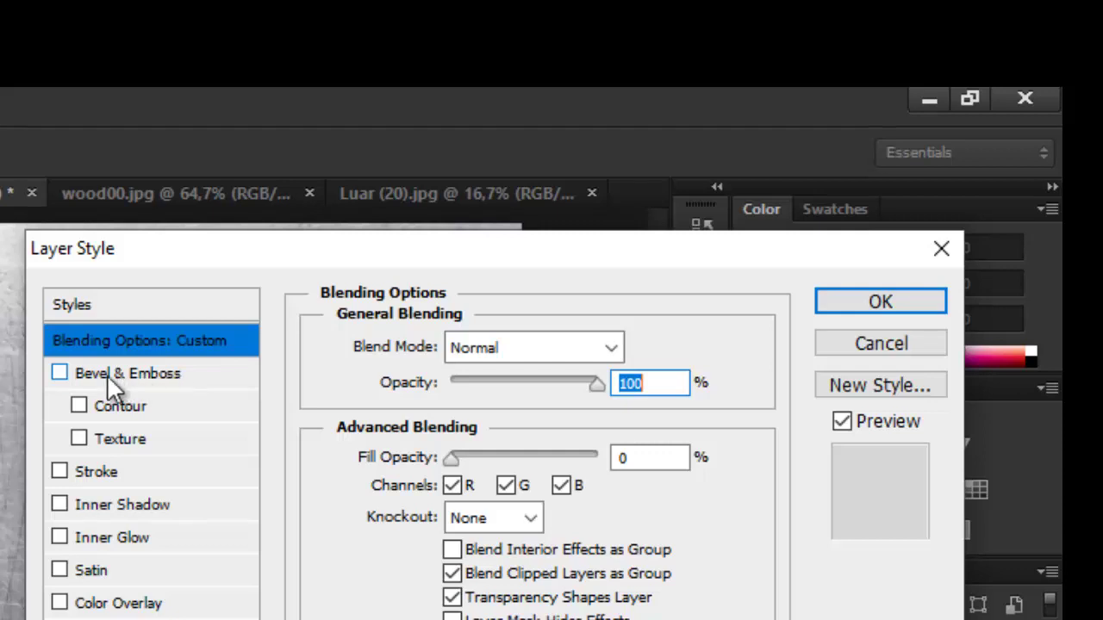
# - Turn on Bevel & Emboss for ALTO RELEVO with Emboss style and 2 px size
pyautogui.click(59, 373)
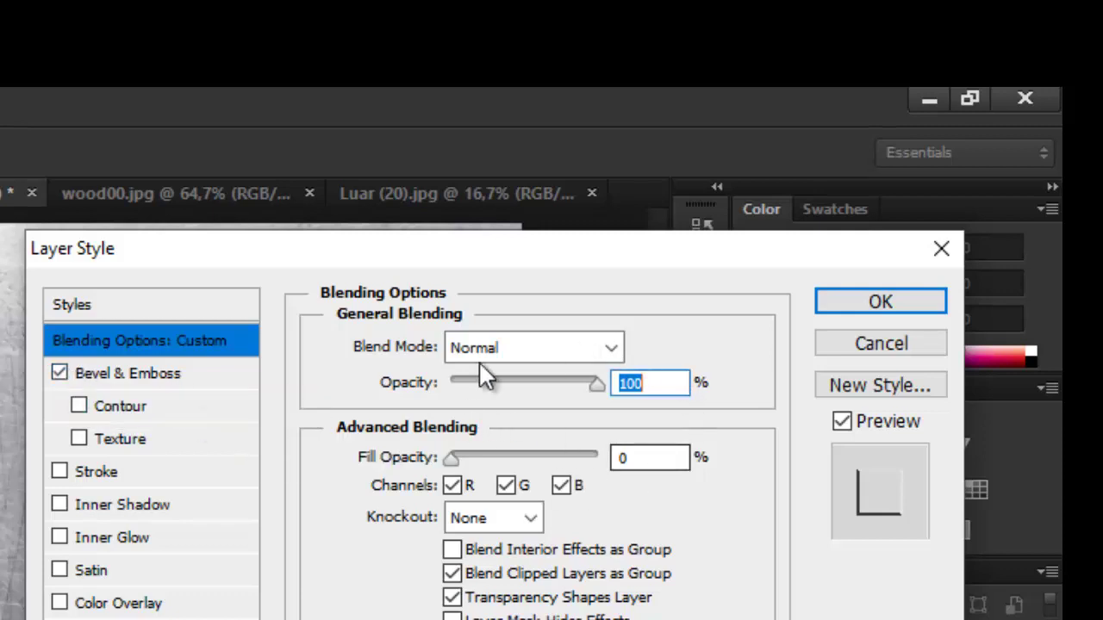
pyautogui.click(170, 376)
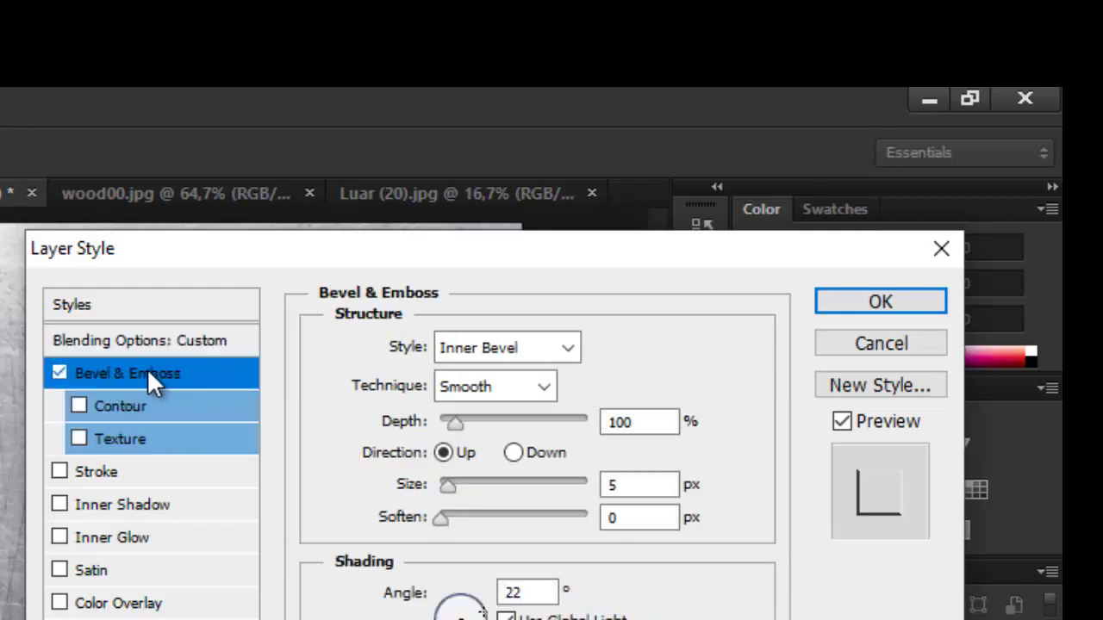
pyautogui.moveTo(268, 254); pyautogui.dragTo(292, 245)
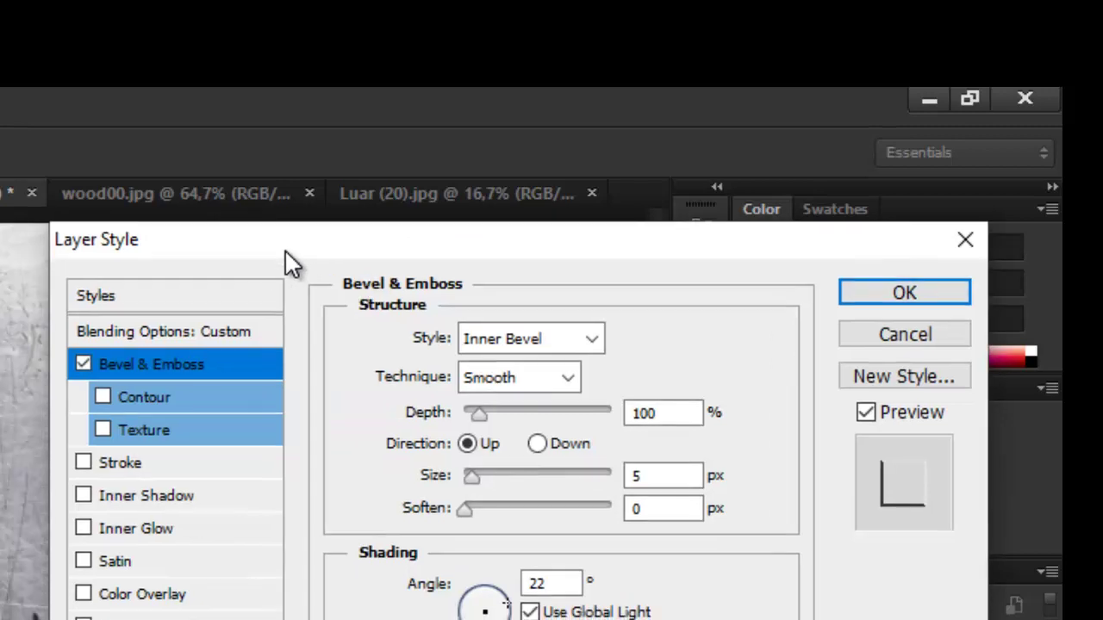
pyautogui.click(593, 340)
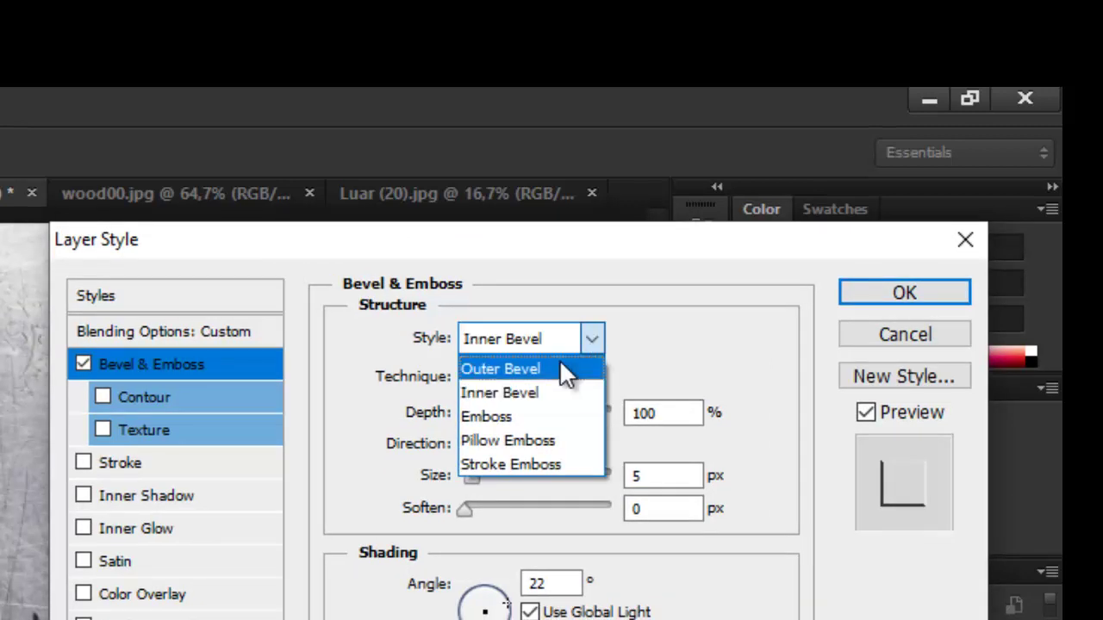
pyautogui.click(521, 416)
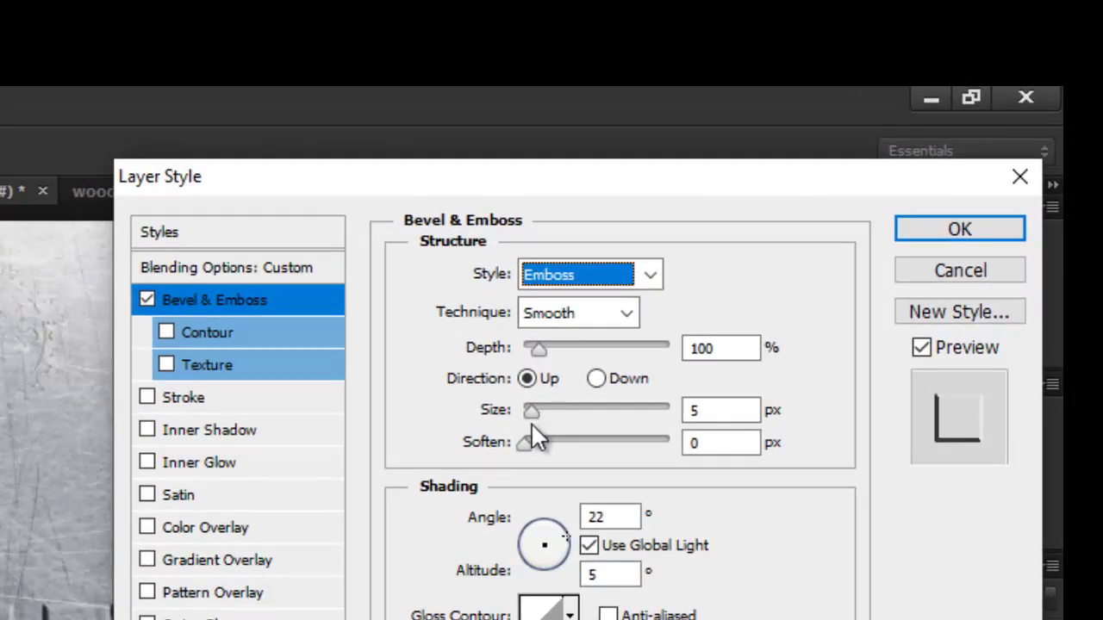
pyautogui.moveTo(531, 417); pyautogui.dragTo(528, 415)
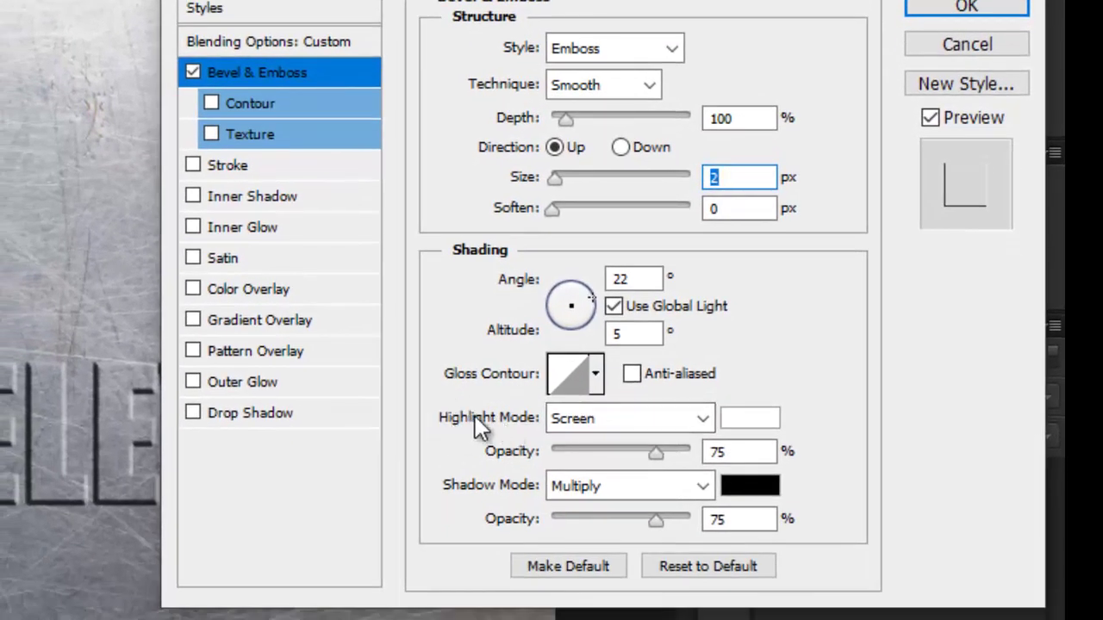
# - Set the bevel's highlight mode to Linear Dodge (Add) and shadow mode to Color Burn
pyautogui.click(701, 420)
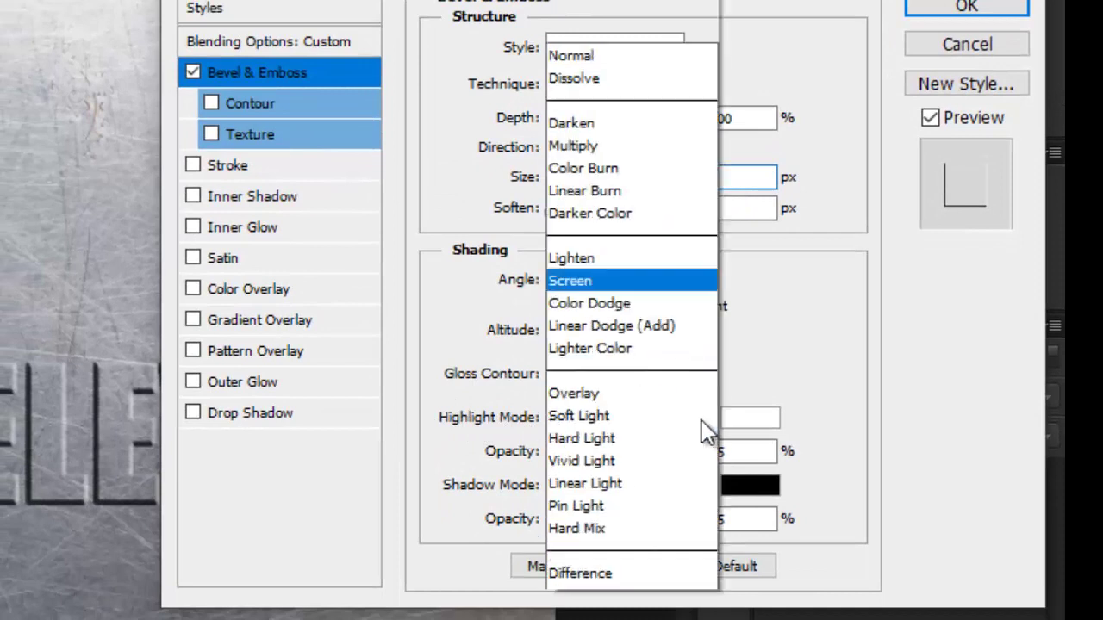
pyautogui.scroll(-3, 701, 430)
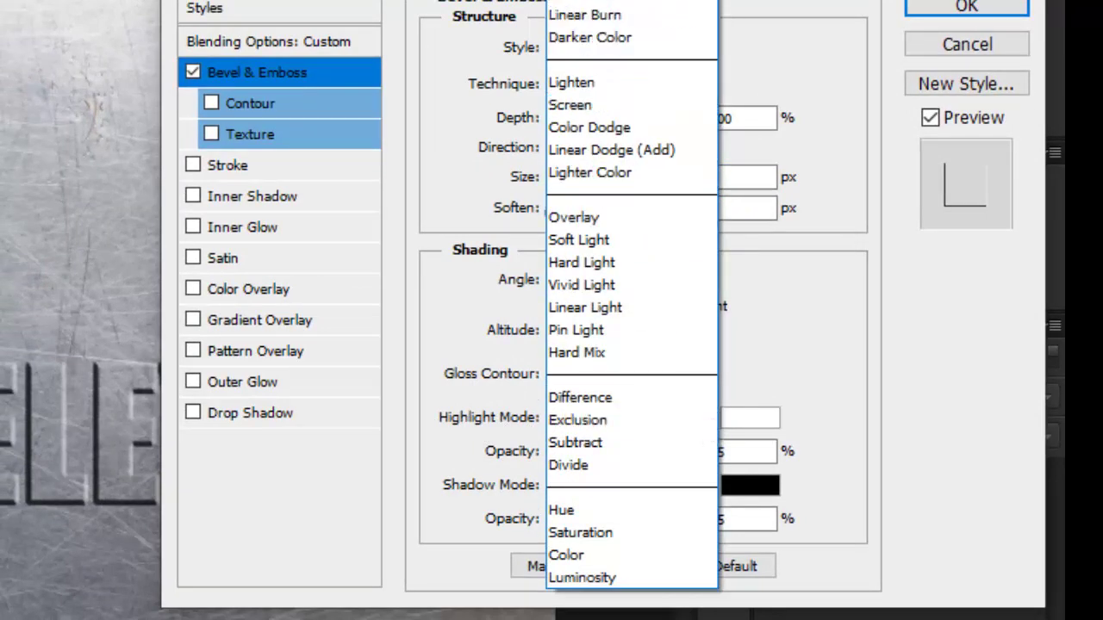
pyautogui.click(632, 154)
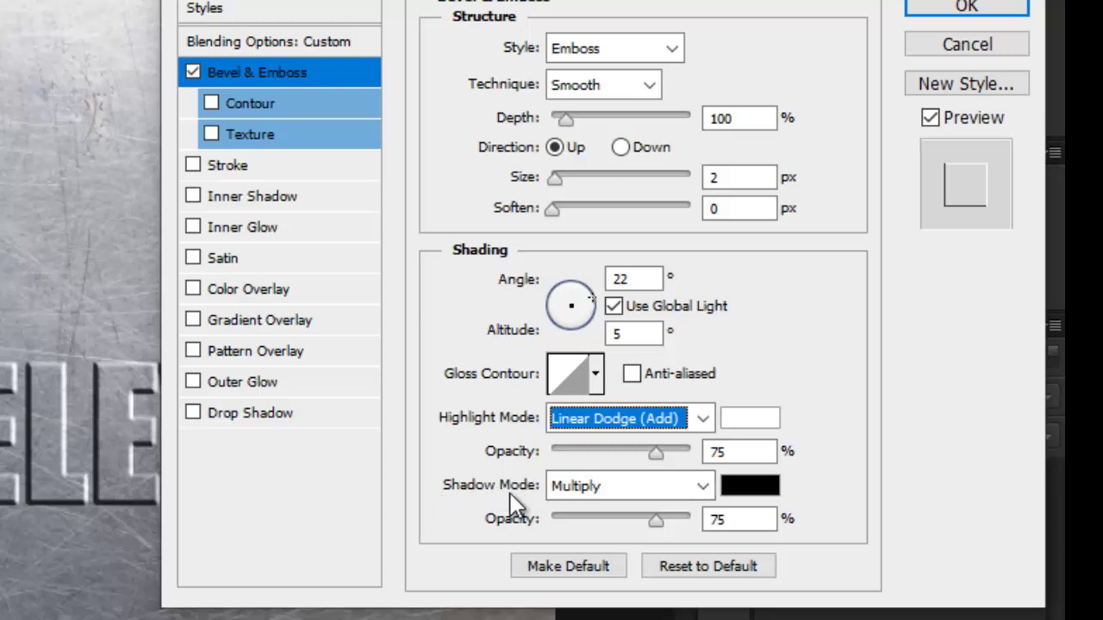
pyautogui.click(703, 486)
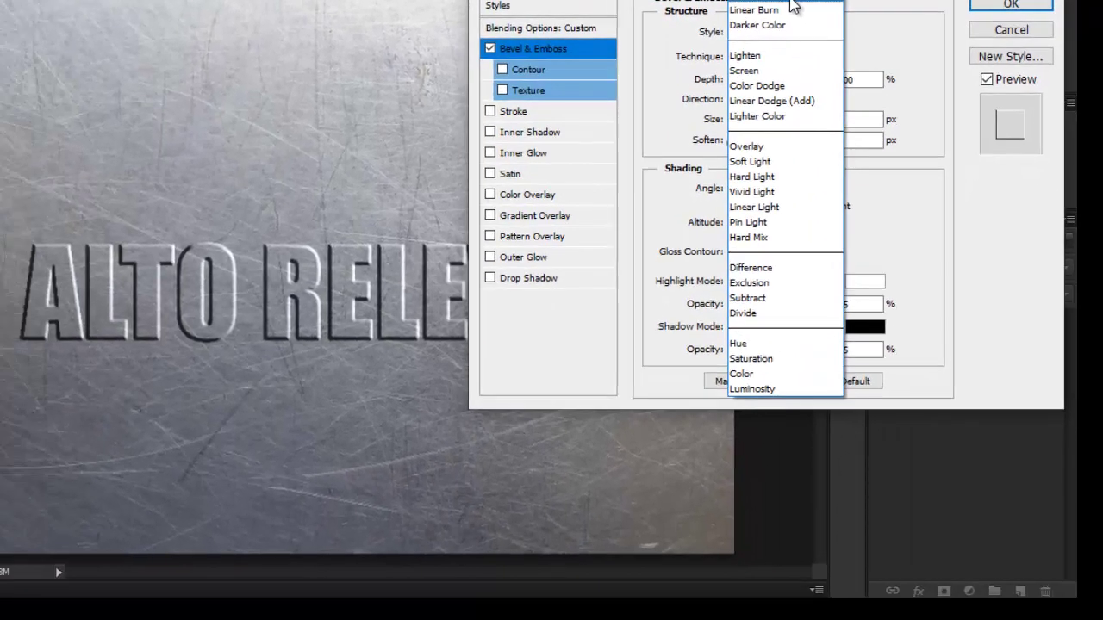
pyautogui.click(681, 3)
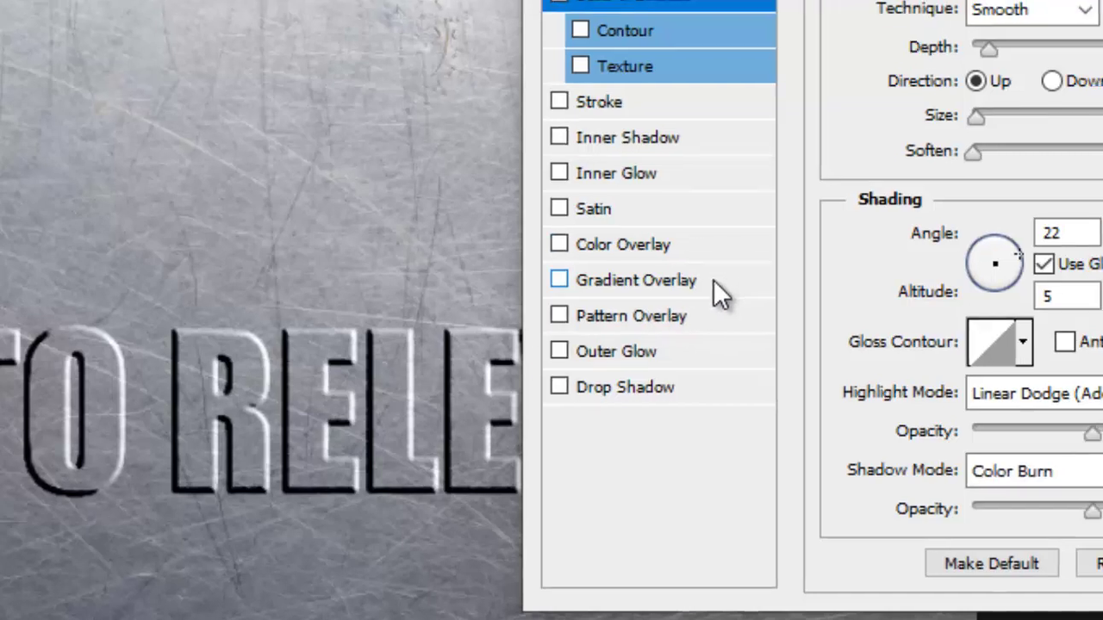
# - Add a Gradient Overlay at 23% opacity, toggling it off and on to compare
pyautogui.click(722, 288)
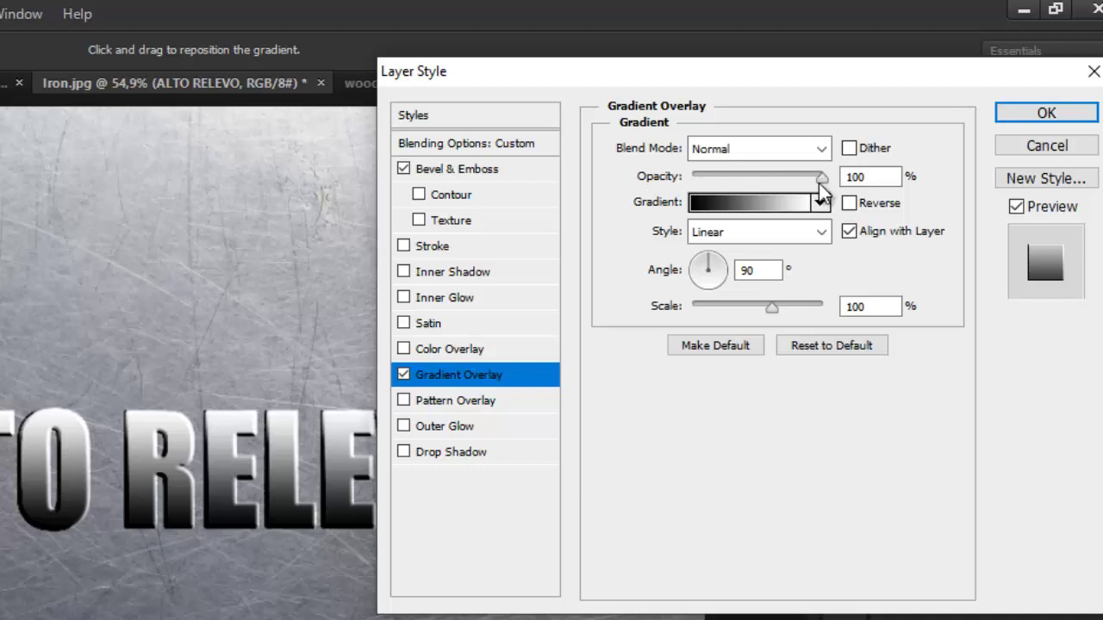
pyautogui.moveTo(821, 178); pyautogui.dragTo(724, 184)
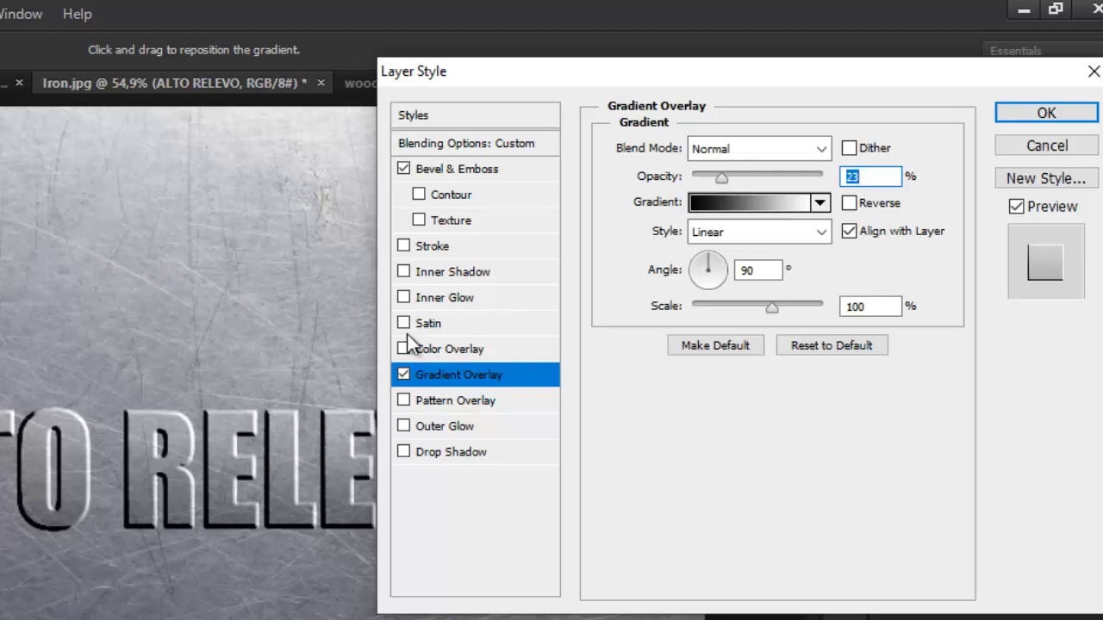
pyautogui.click(401, 375)
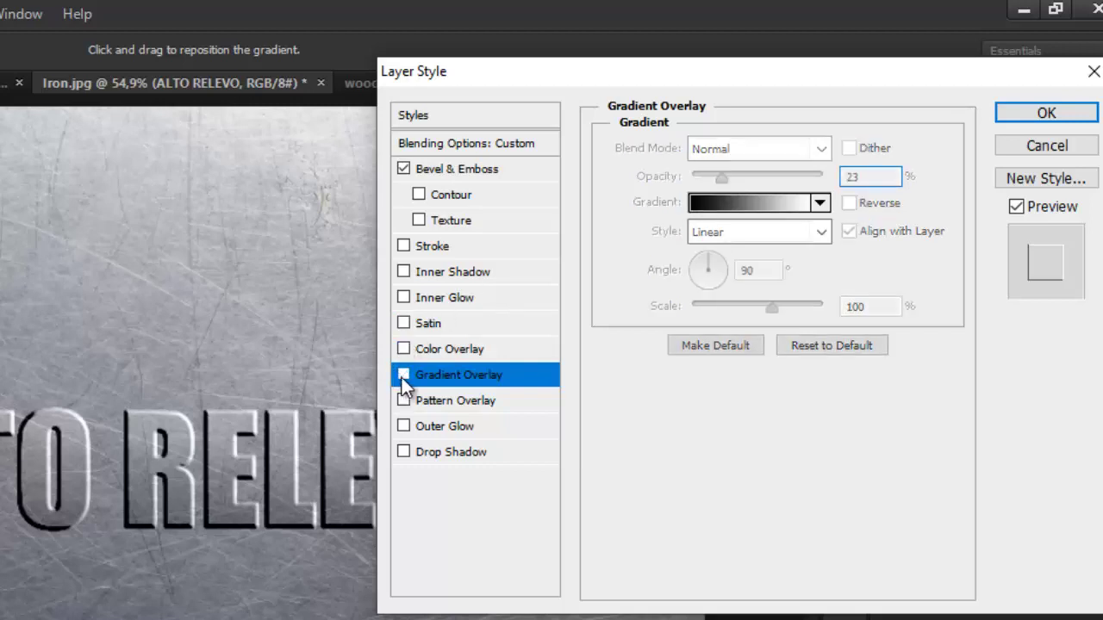
pyautogui.click(402, 376)
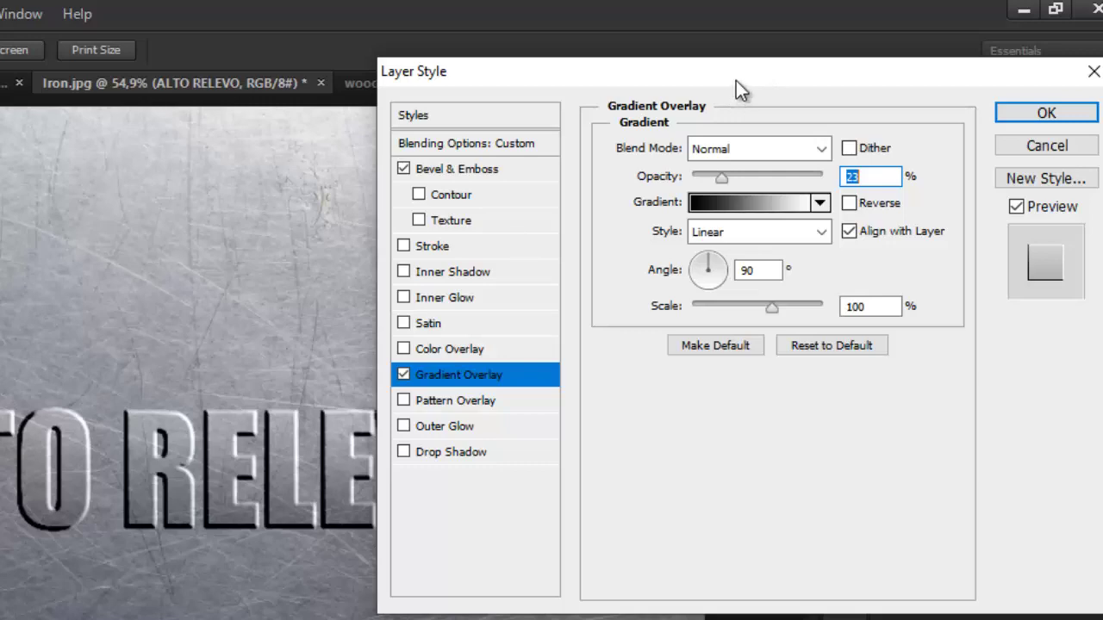
pyautogui.moveTo(744, 75)
pyautogui.mouseDown()
pyautogui.moveTo(896, 60)
pyautogui.moveTo(936, 69)
pyautogui.moveTo(891, 86)
pyautogui.moveTo(812, 66)
pyautogui.moveTo(841, 43)
pyautogui.mouseUp()
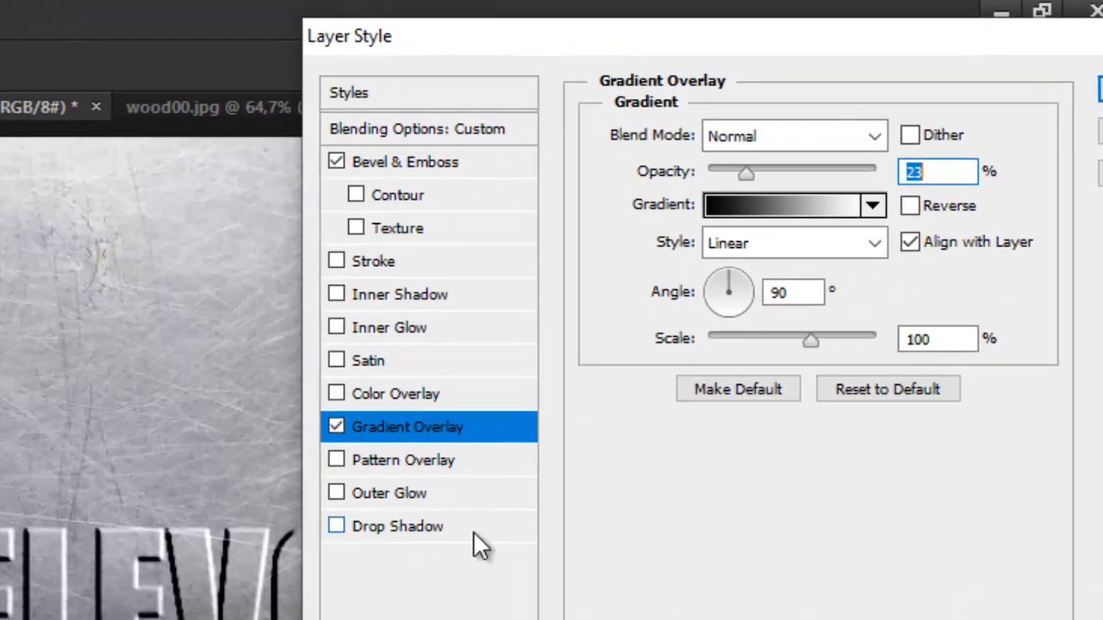
# - Add a Color Burn Drop Shadow with 10 px distance, 2% spread and 3 px size
pyautogui.click(473, 527)
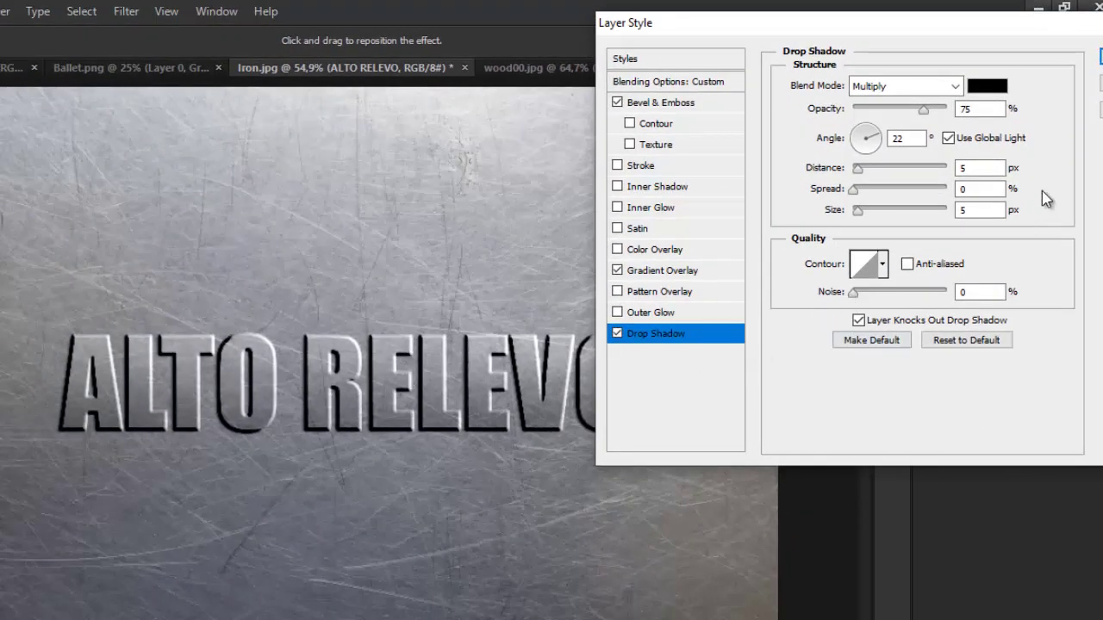
pyautogui.click(922, 86)
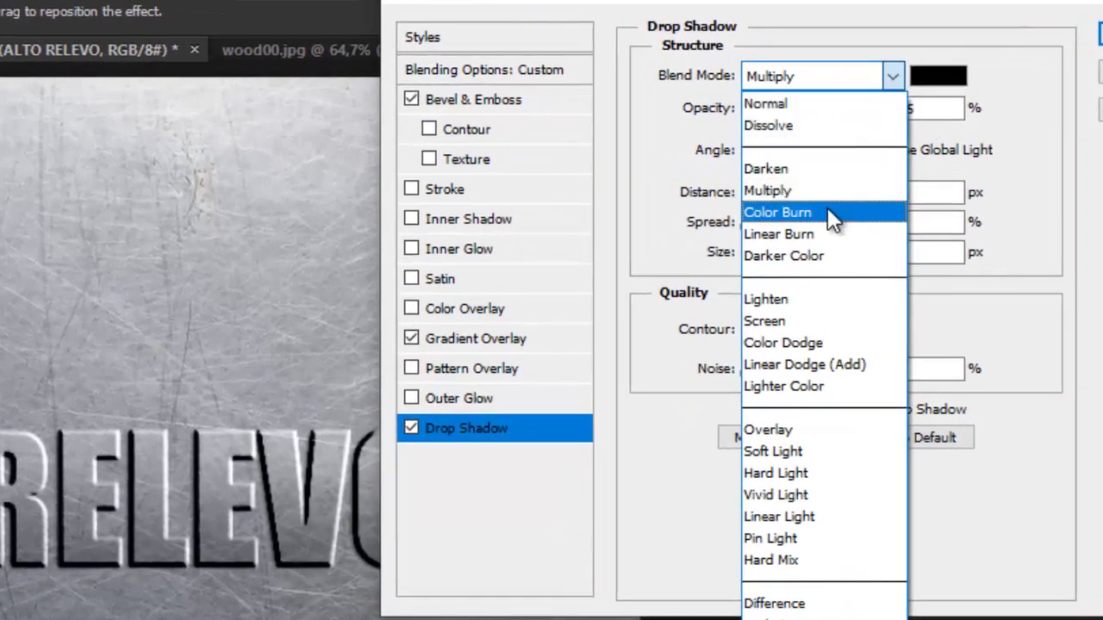
pyautogui.click(827, 212)
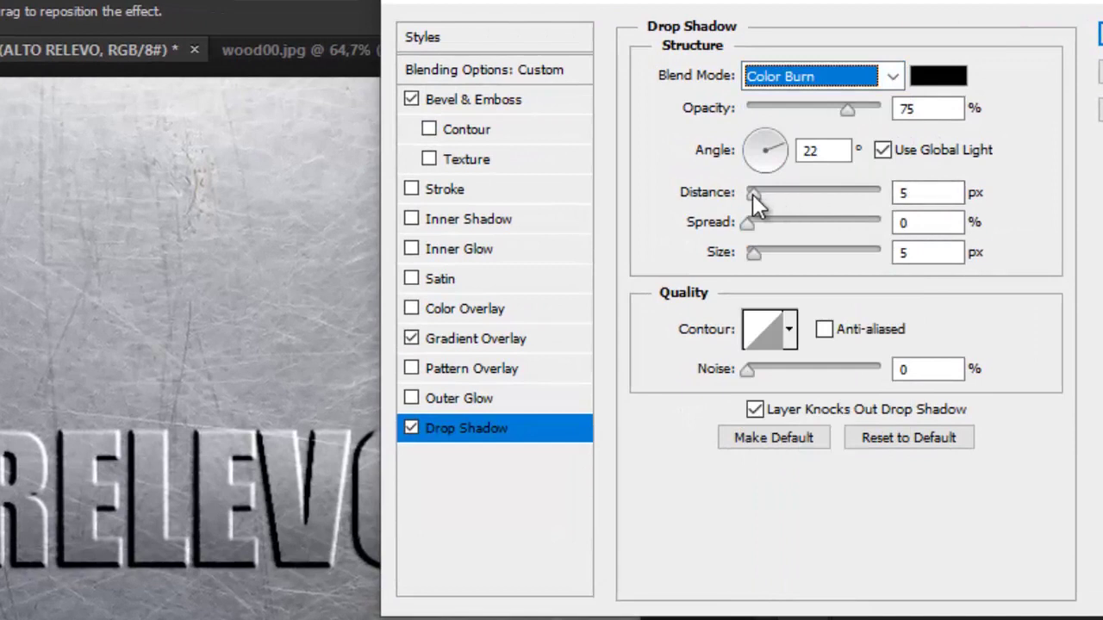
pyautogui.press('Tab')
pyautogui.moveTo(752, 193); pyautogui.dragTo(761, 194)
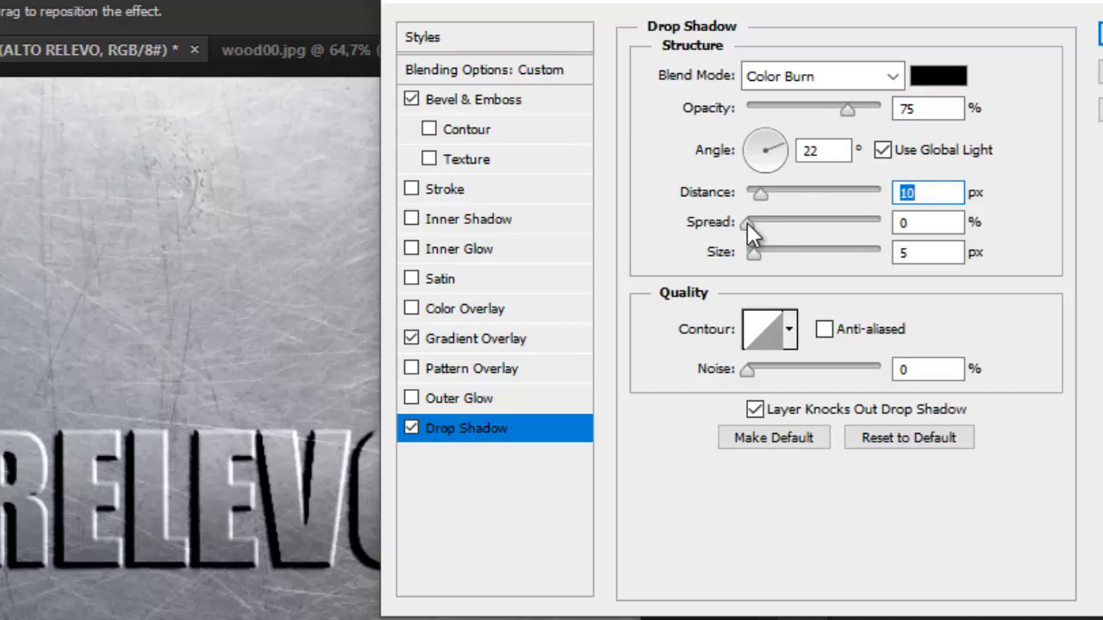
pyautogui.click(748, 222)
pyautogui.moveTo(750, 221); pyautogui.dragTo(750, 222)
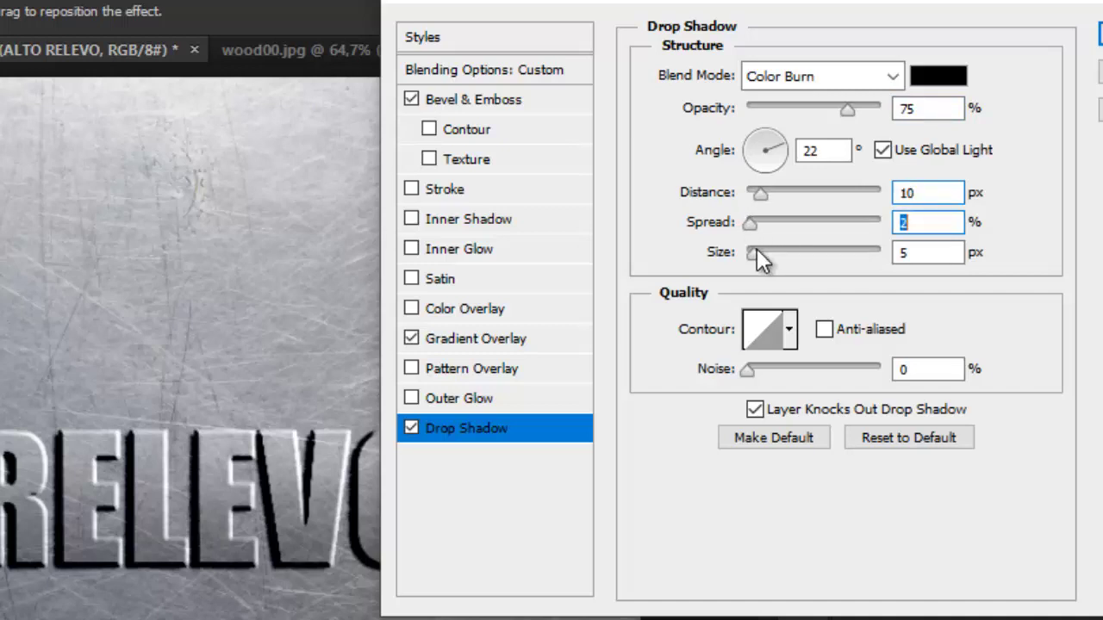
pyautogui.moveTo(752, 251)
pyautogui.mouseDown()
pyautogui.moveTo(760, 257)
pyautogui.moveTo(752, 251)
pyautogui.mouseUp()
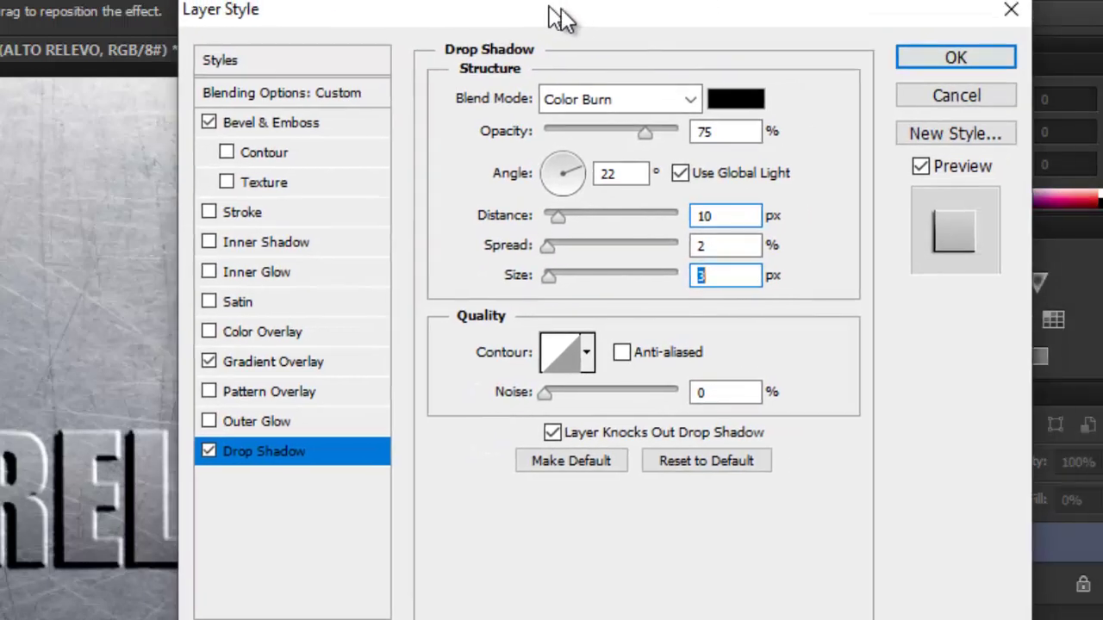
# - Reposition the Layer Style dialog to view the text, then apply the effects
pyautogui.moveTo(746, 2)
pyautogui.mouseDown()
pyautogui.moveTo(883, 300)
pyautogui.moveTo(780, 38)
pyautogui.mouseUp()
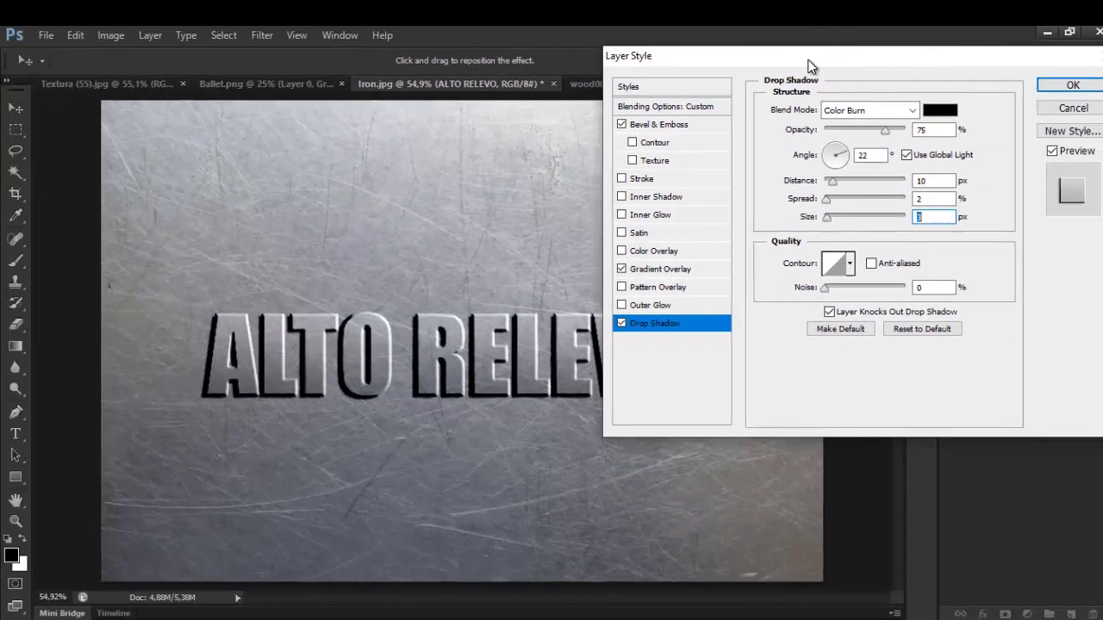
pyautogui.moveTo(810, 66)
pyautogui.mouseDown()
pyautogui.moveTo(766, 72)
pyautogui.moveTo(883, 51)
pyautogui.mouseUp()
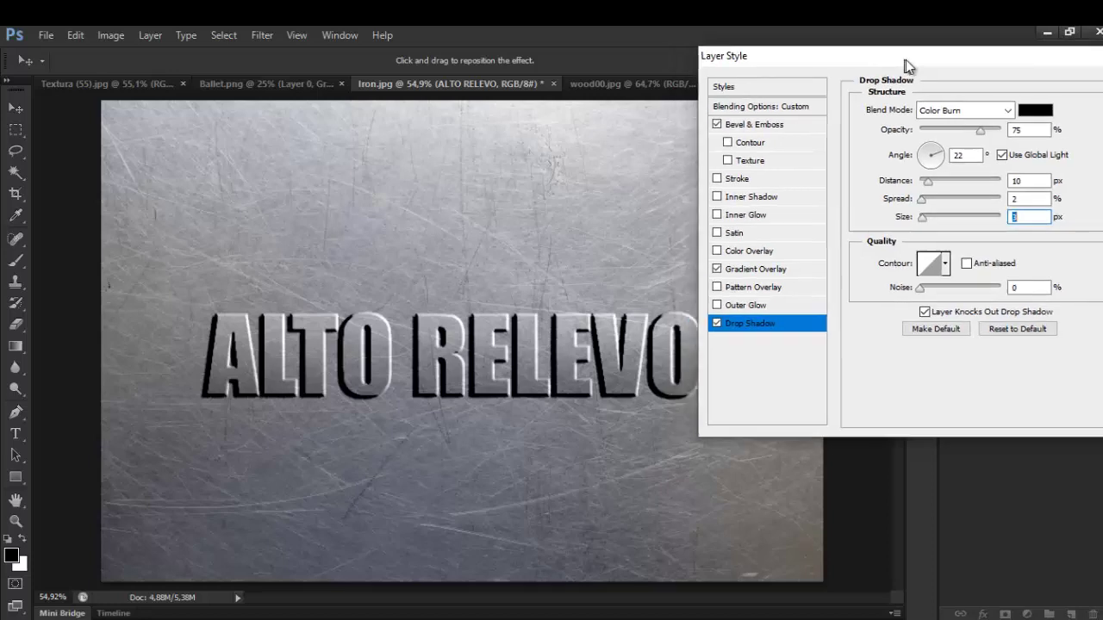
pyautogui.moveTo(883, 51); pyautogui.dragTo(758, 61)
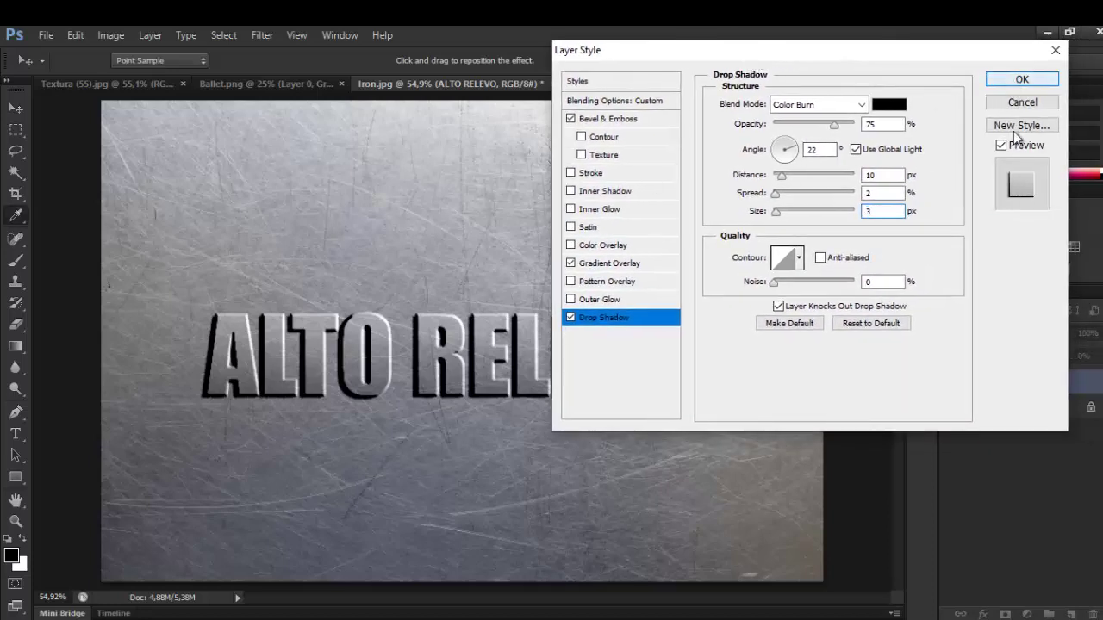
pyautogui.click(1017, 80)
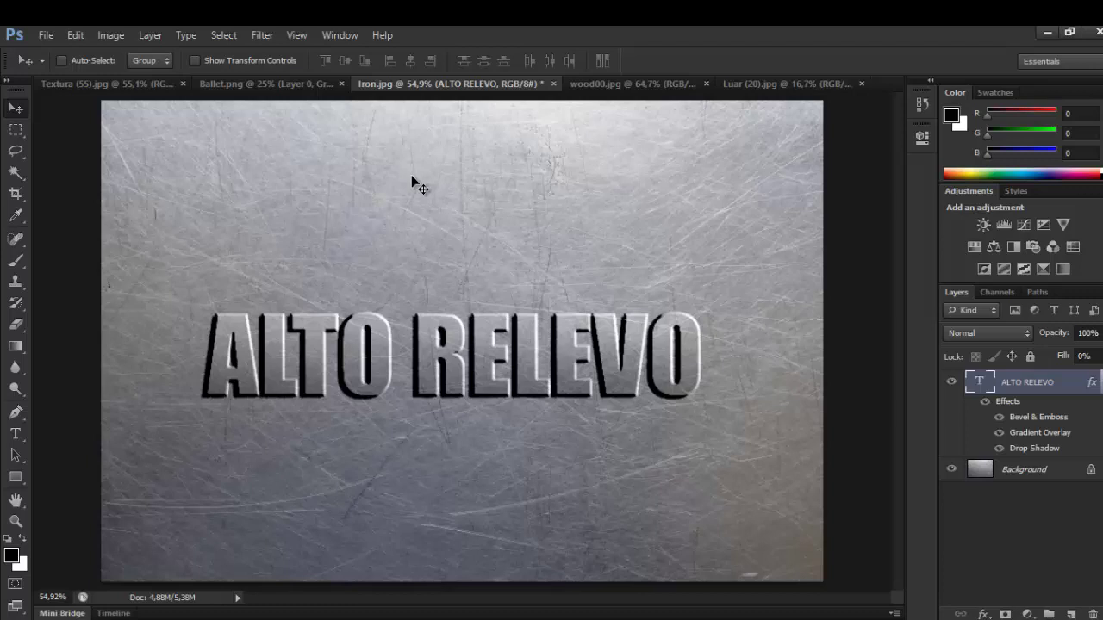
# - Compare the wood00.jpg and Textura (55).jpg documents, settling on Textura (55).jpg for text
pyautogui.click(632, 86)
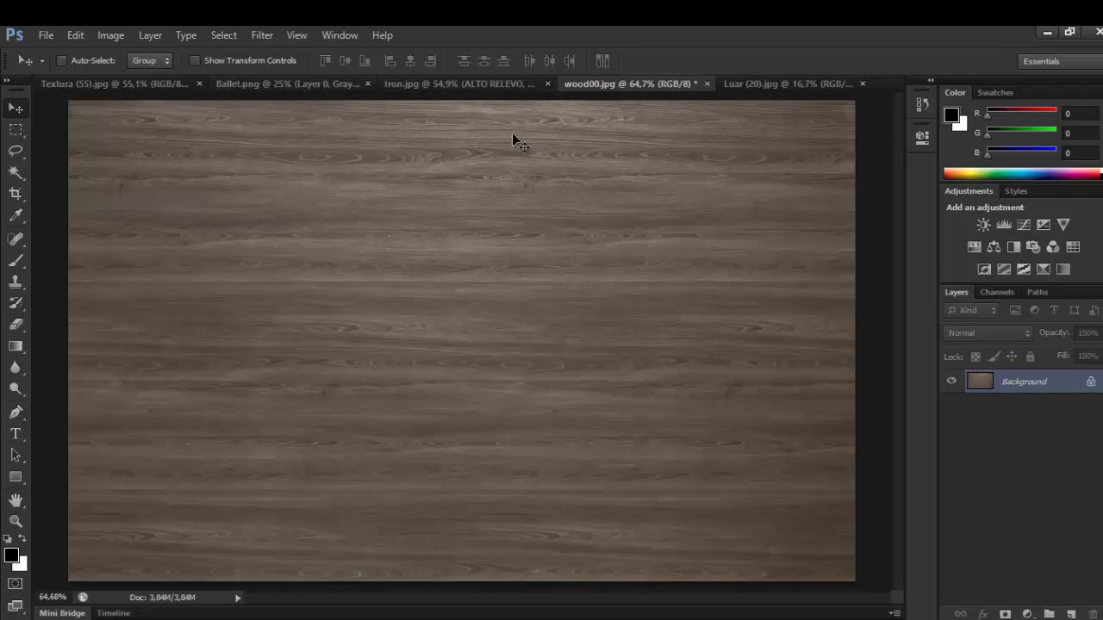
pyautogui.click(82, 83)
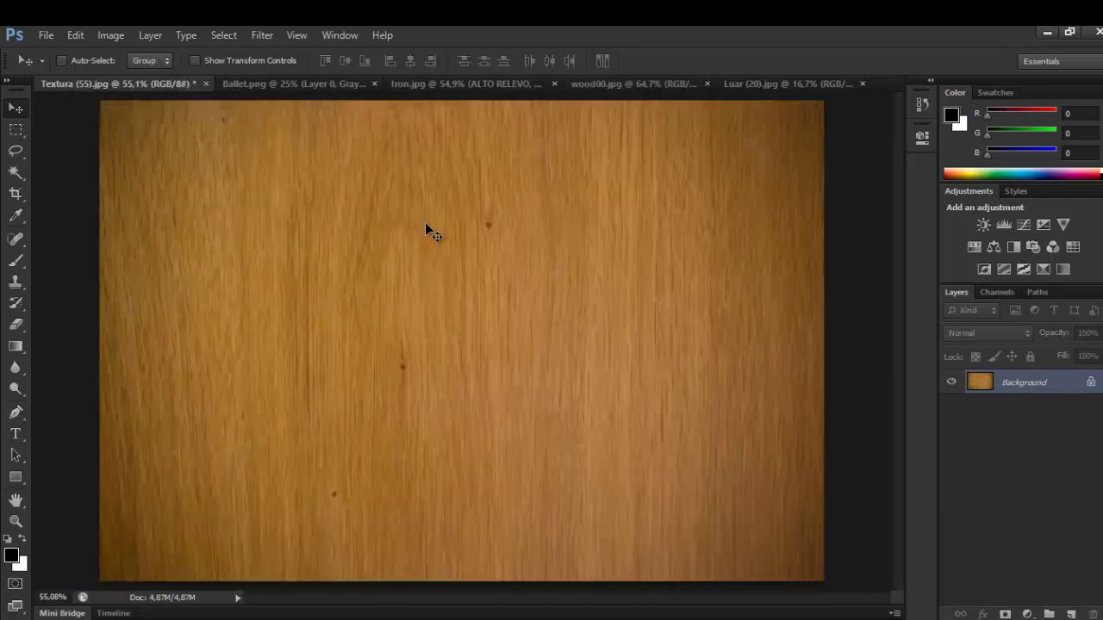
pyautogui.click(640, 85)
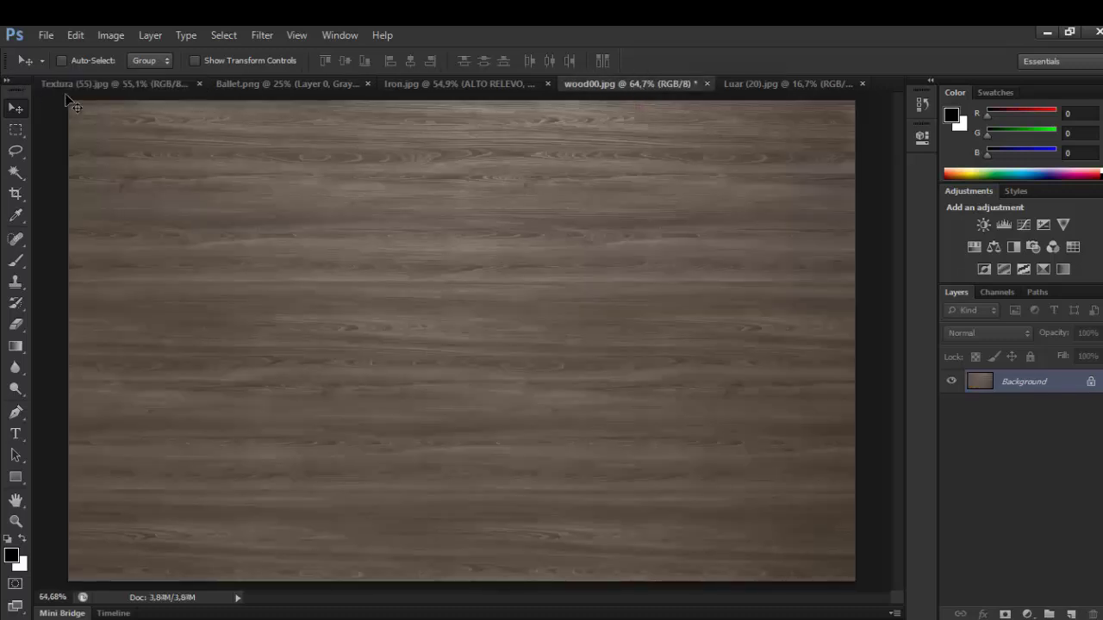
pyautogui.click(86, 84)
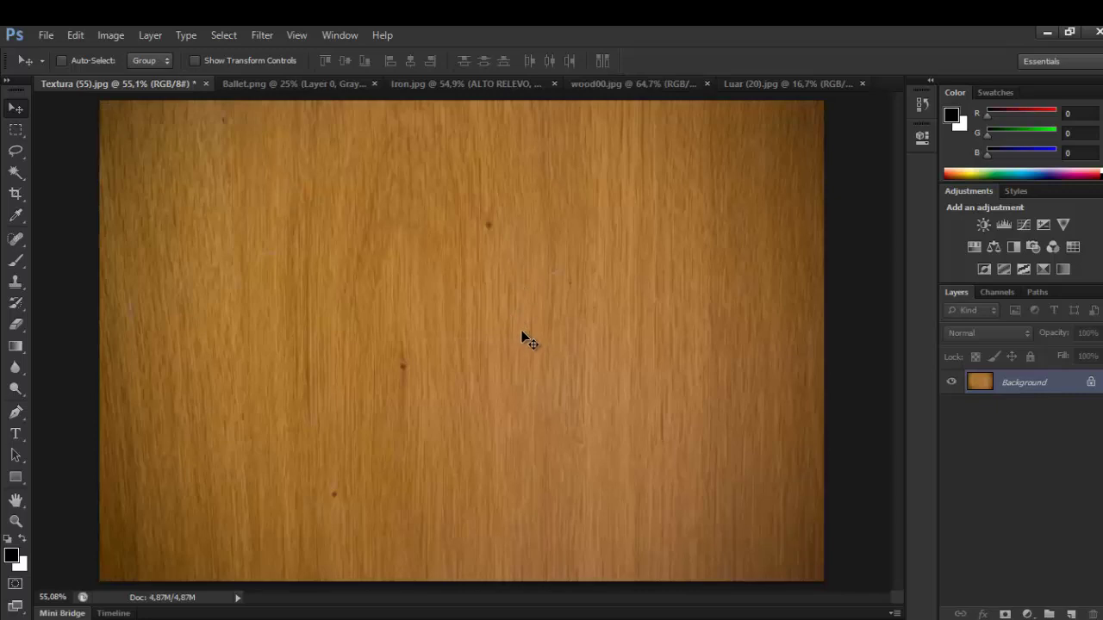
pyautogui.click(14, 435)
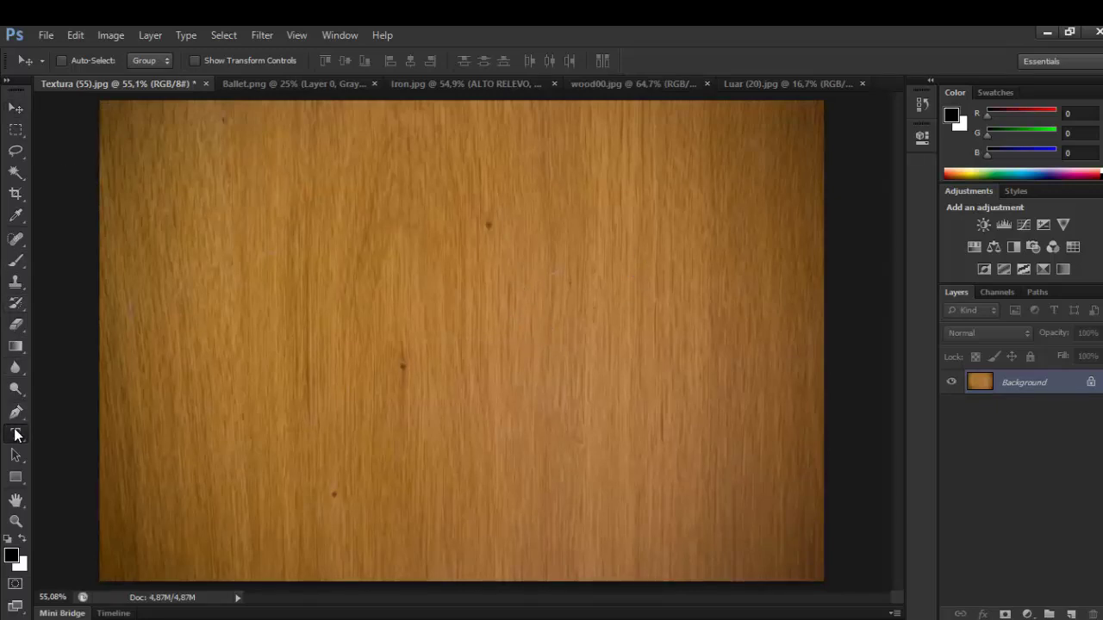
# - Type 'BAIXO RELEVO' on the wood in black Impact and commit it
pyautogui.click(377, 326)
pyautogui.write('B')
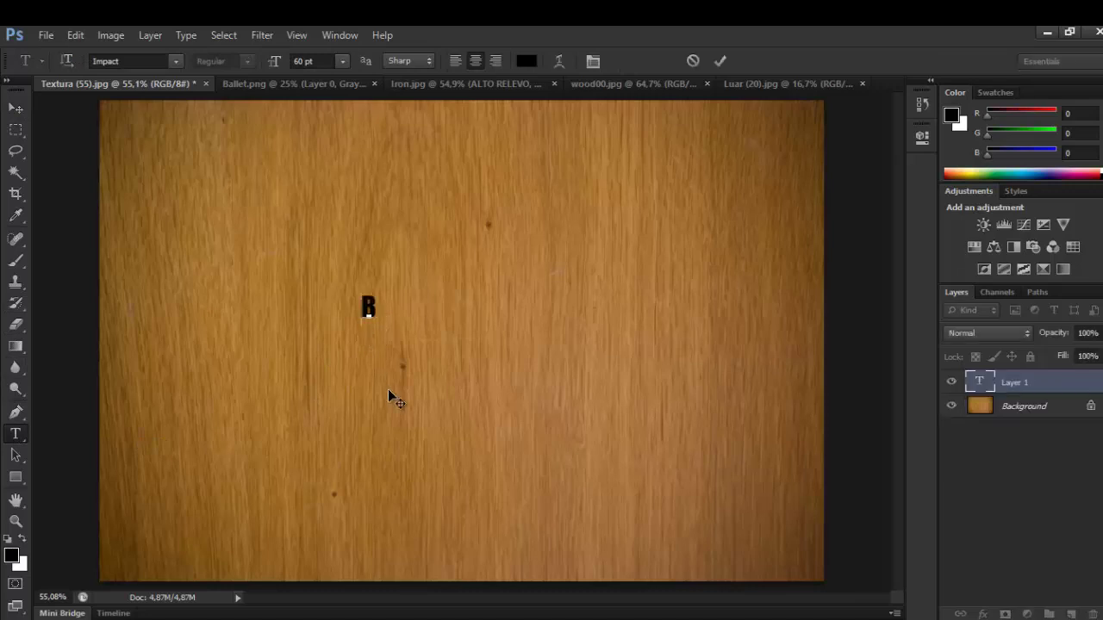
pyautogui.write('AIXO')
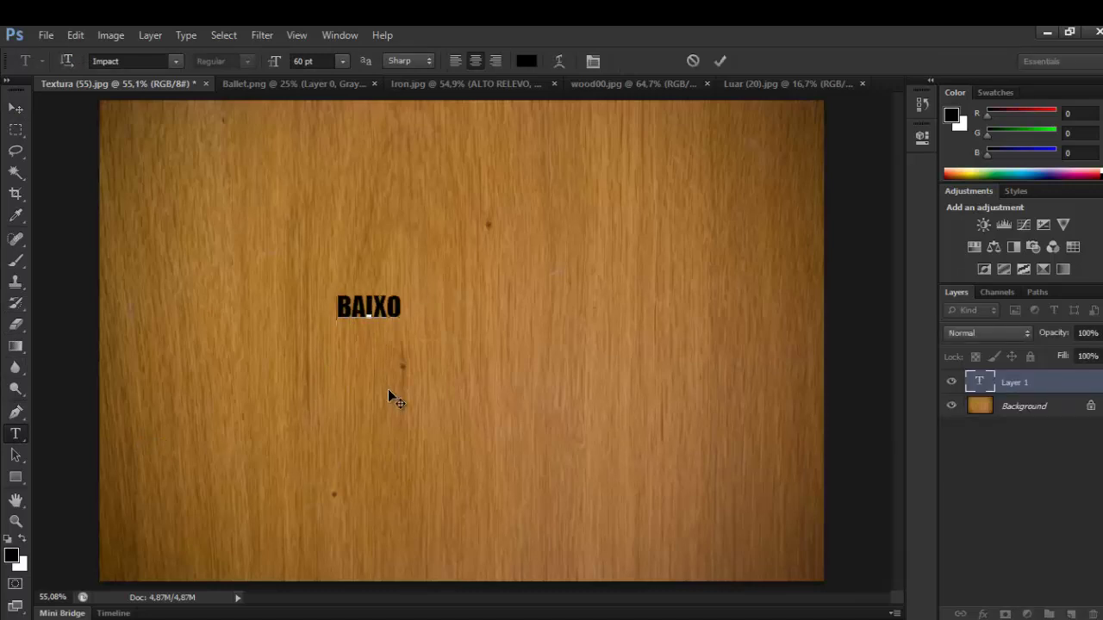
pyautogui.write(' RELEVO')
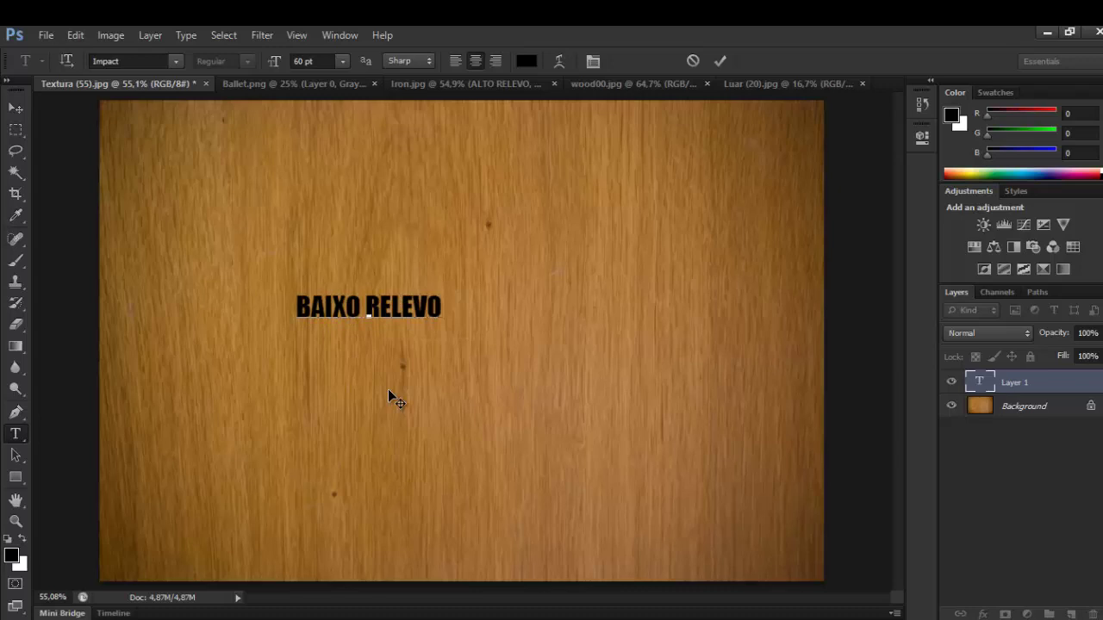
pyautogui.click(13, 111)
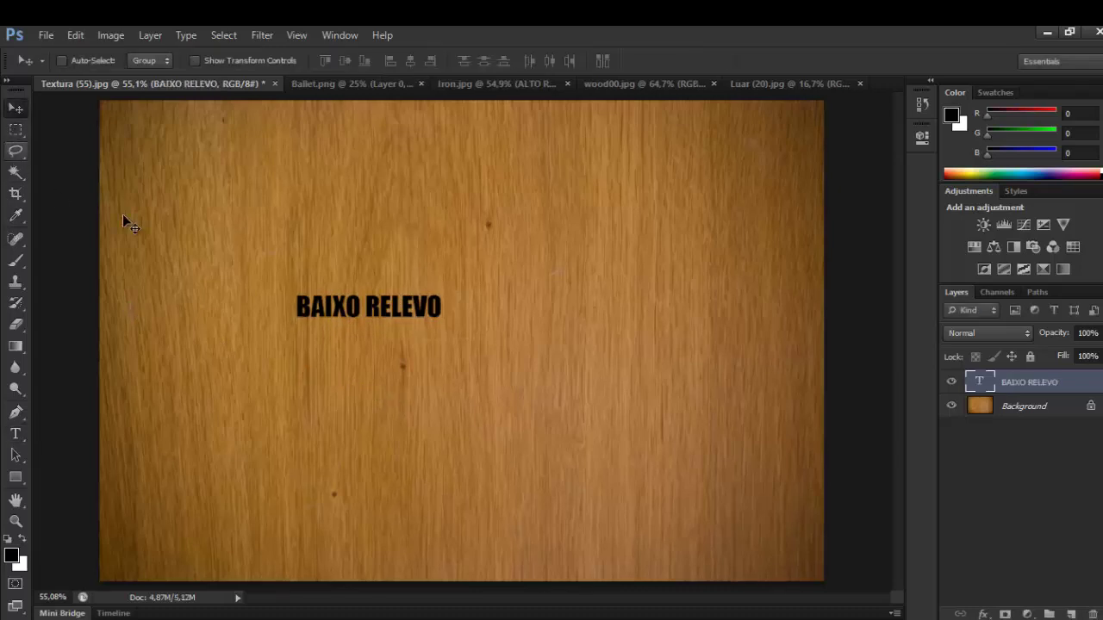
# - Scale BAIXO RELEVO up in two transforms (about 269%, then 123%) and centre it
pyautogui.hotkey('ctrl', 't')
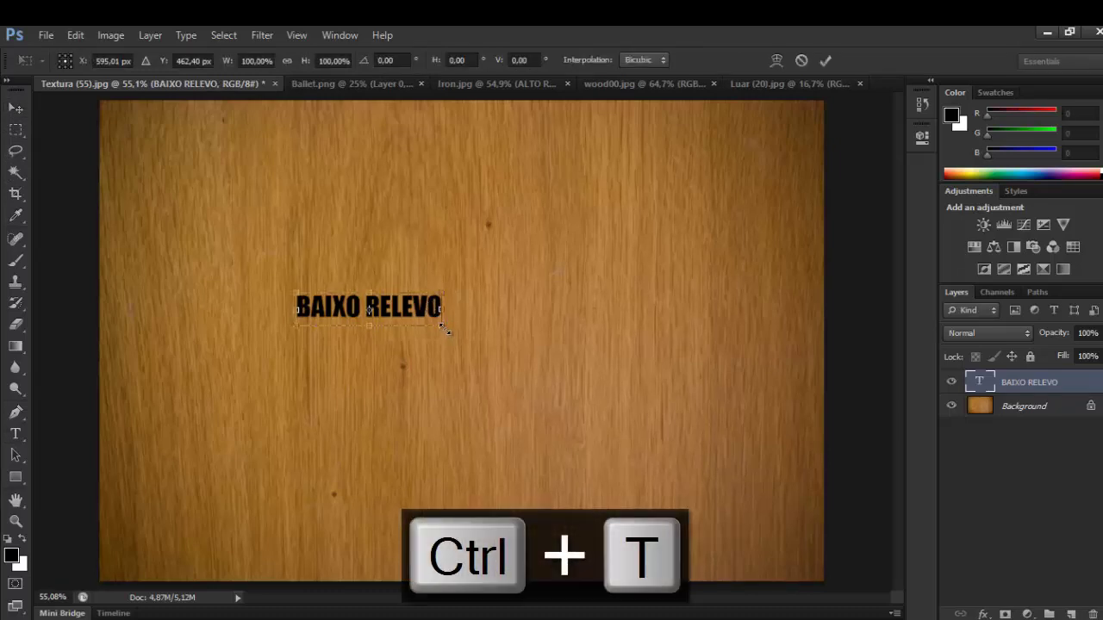
pyautogui.moveTo(443, 328); pyautogui.dragTo(670, 483)
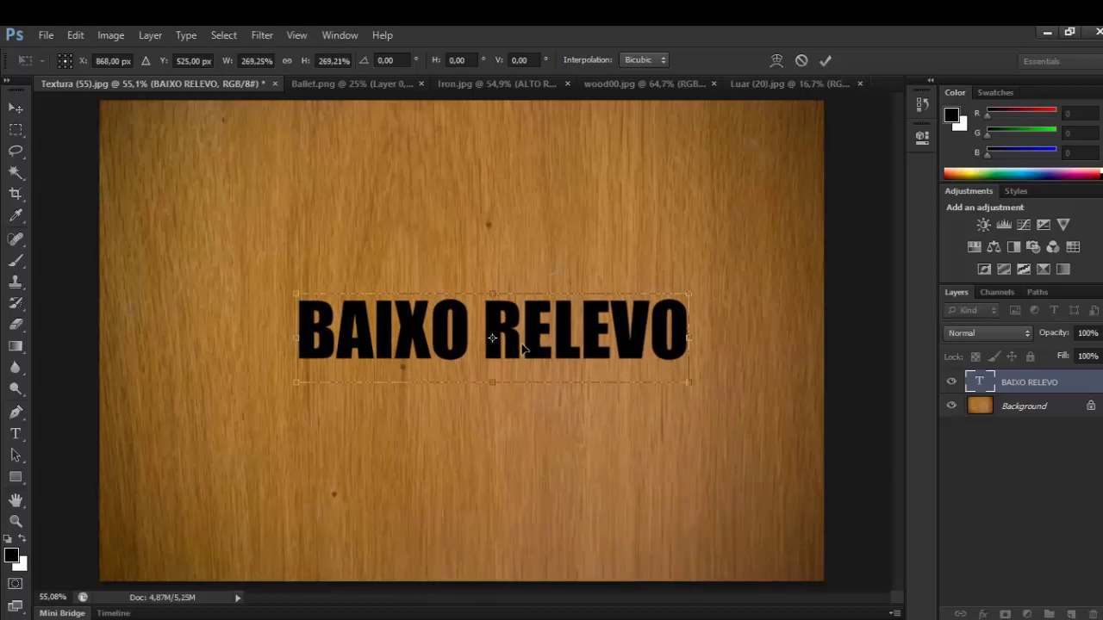
pyautogui.moveTo(549, 344); pyautogui.dragTo(521, 333)
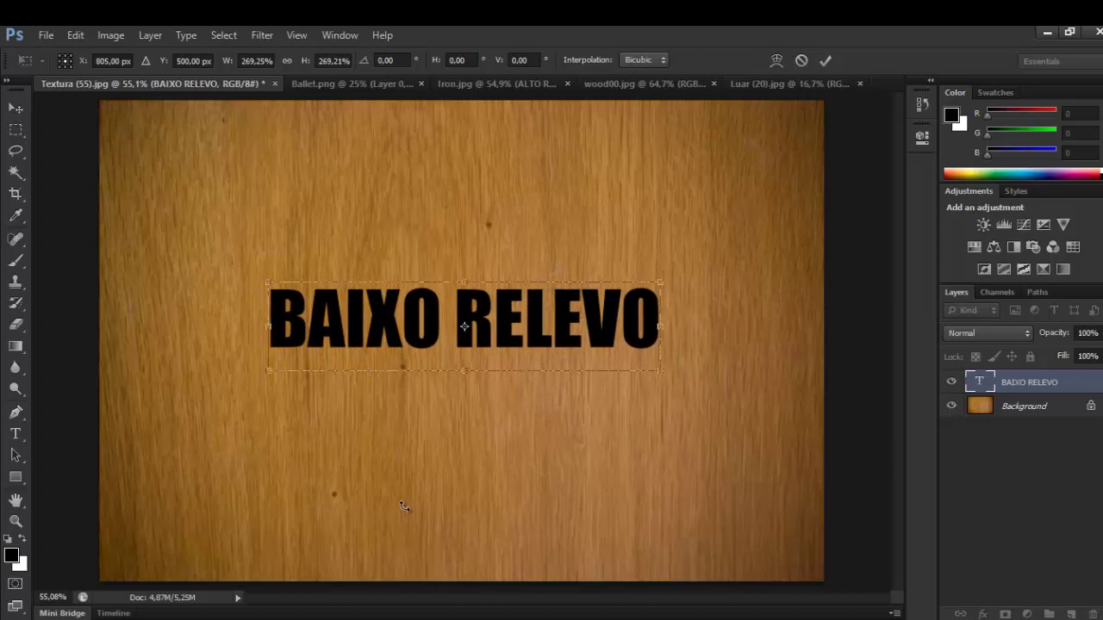
pyautogui.press('Return')
pyautogui.hotkey('ctrl', 't')
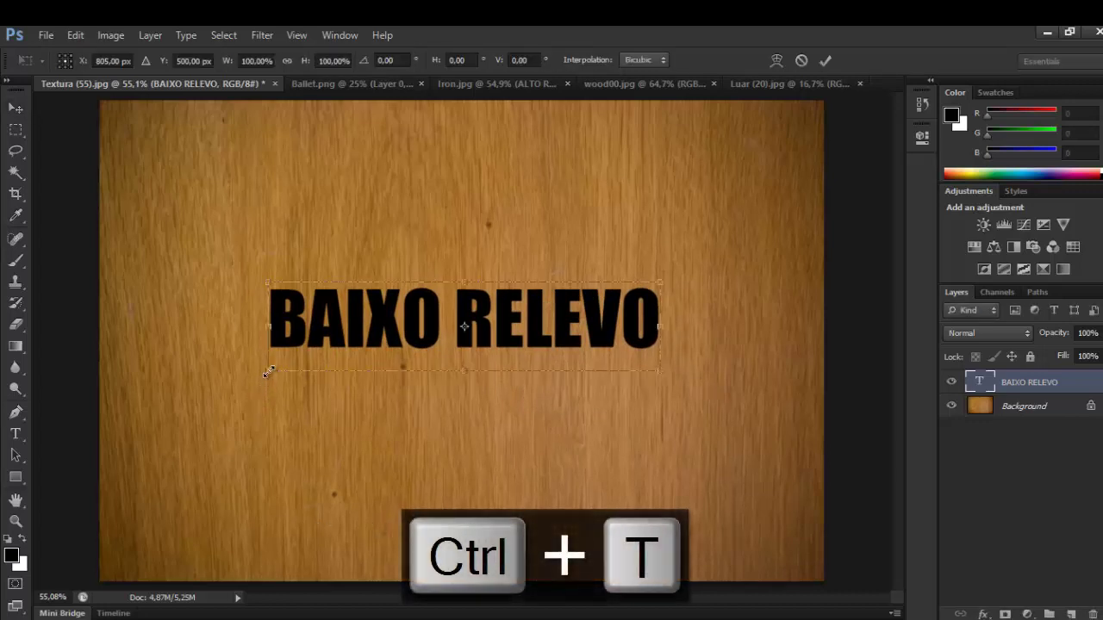
pyautogui.moveTo(268, 372); pyautogui.dragTo(292, 412)
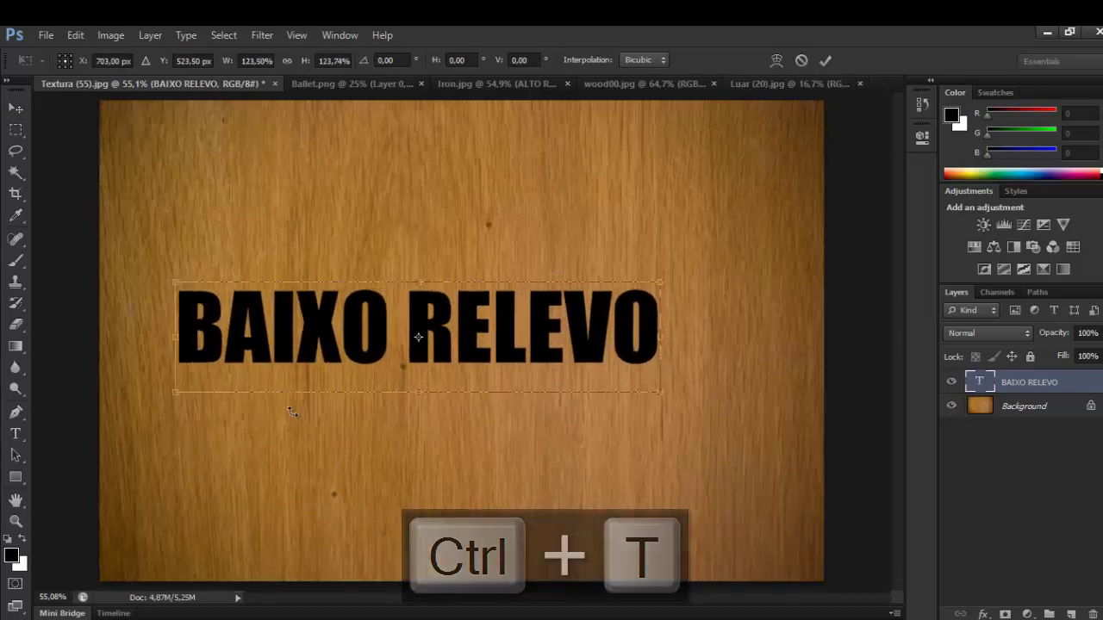
pyautogui.moveTo(457, 331); pyautogui.dragTo(505, 316)
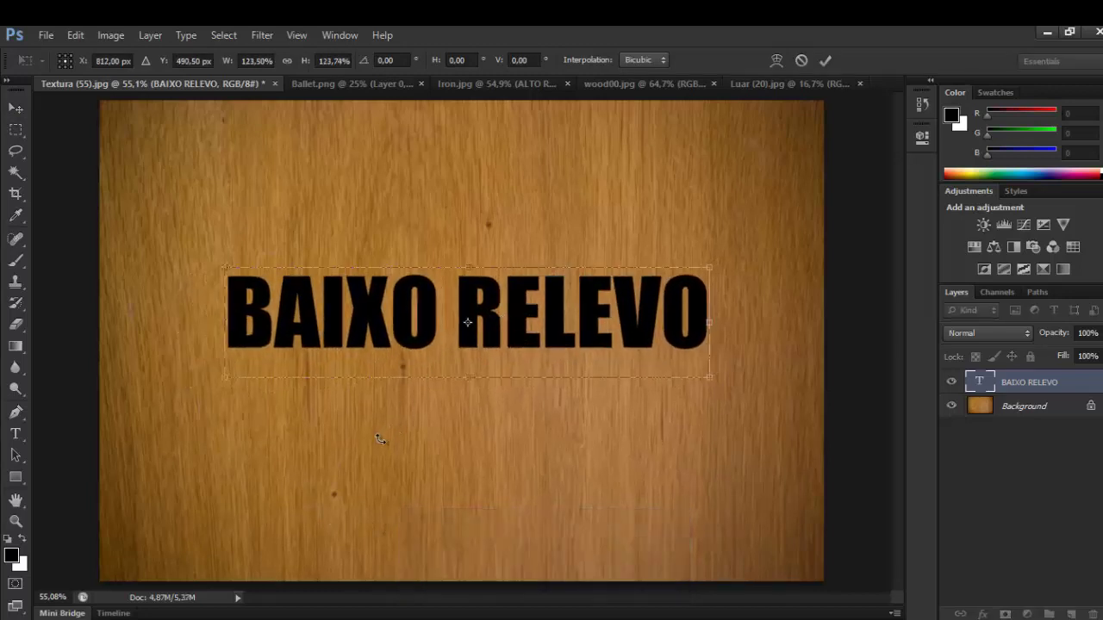
pyautogui.press('Return')
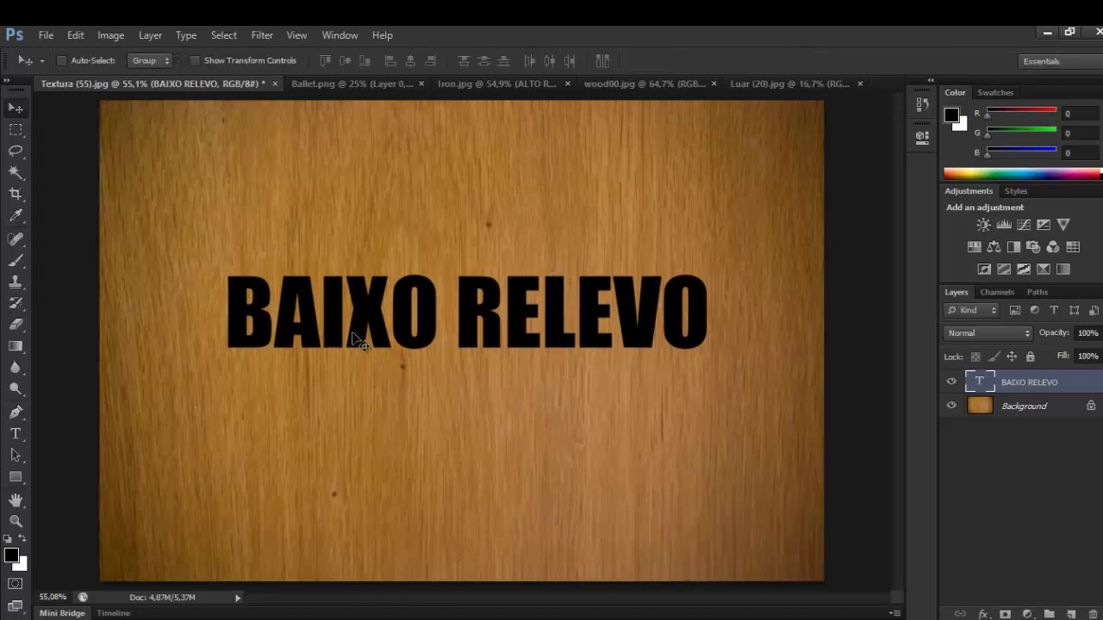
# - Confirm the font is Impact, then set the BAIXO RELEVO layer's blend mode to Soft Light
pyautogui.click(15, 433)
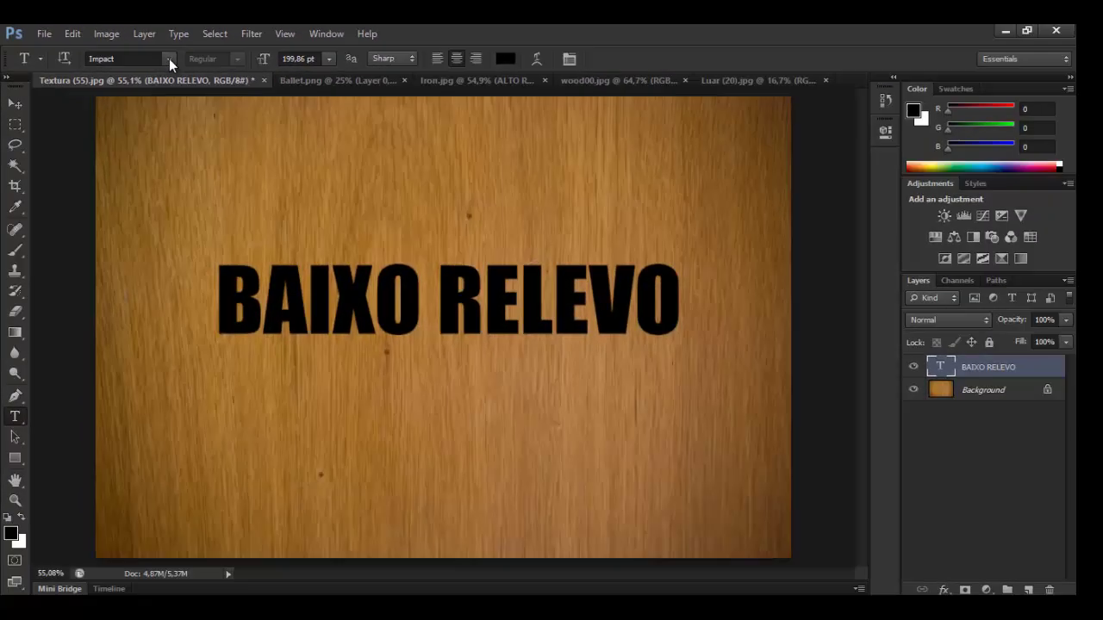
pyautogui.click(169, 58)
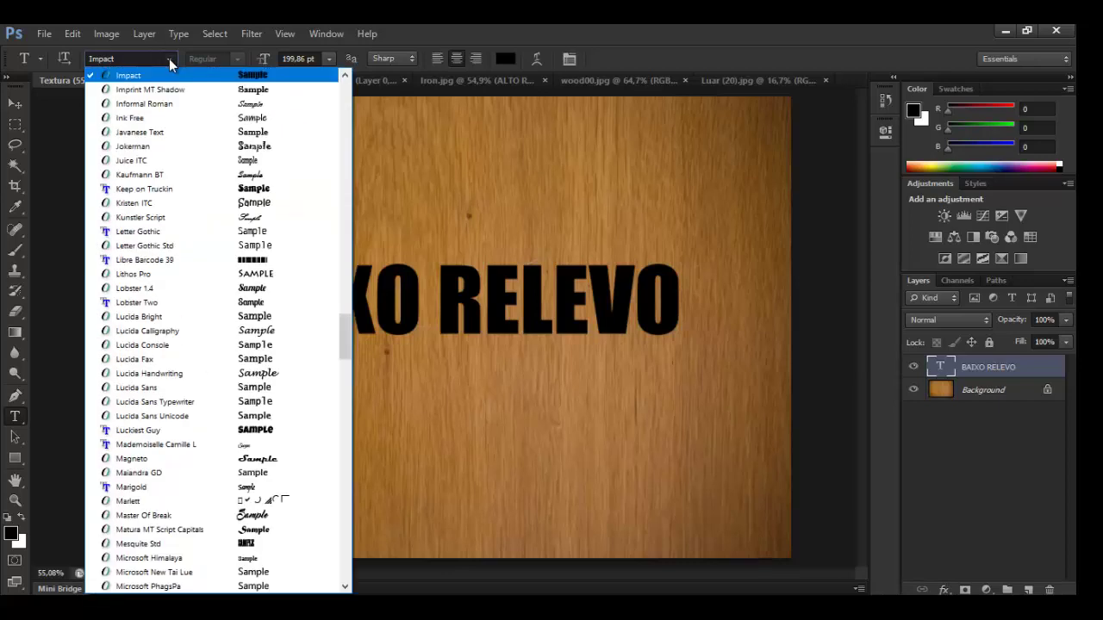
pyautogui.click(170, 60)
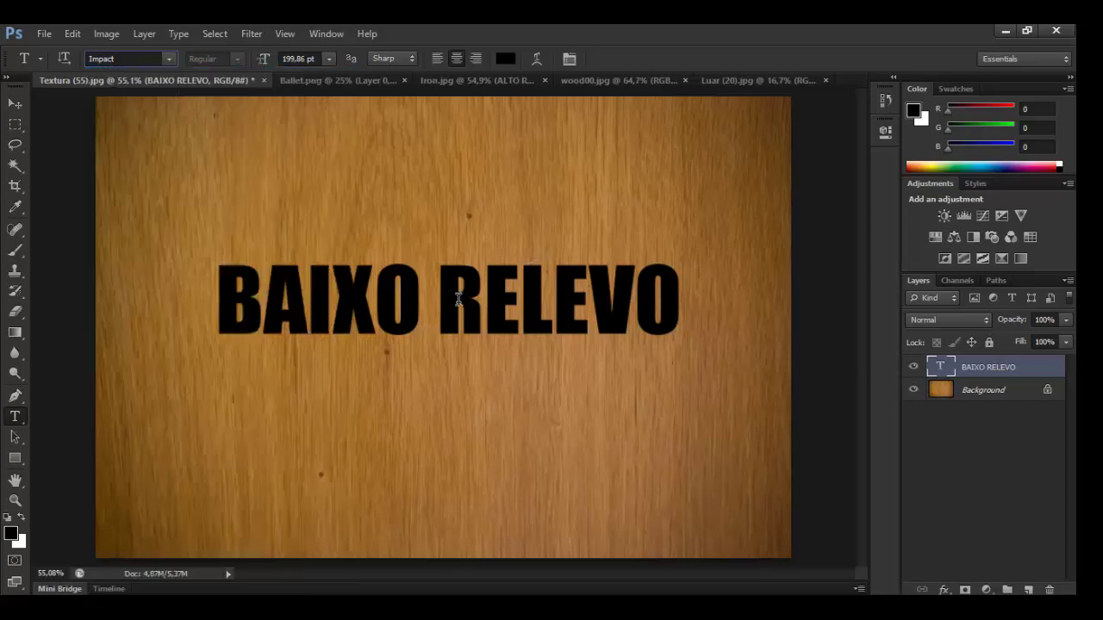
pyautogui.click(15, 105)
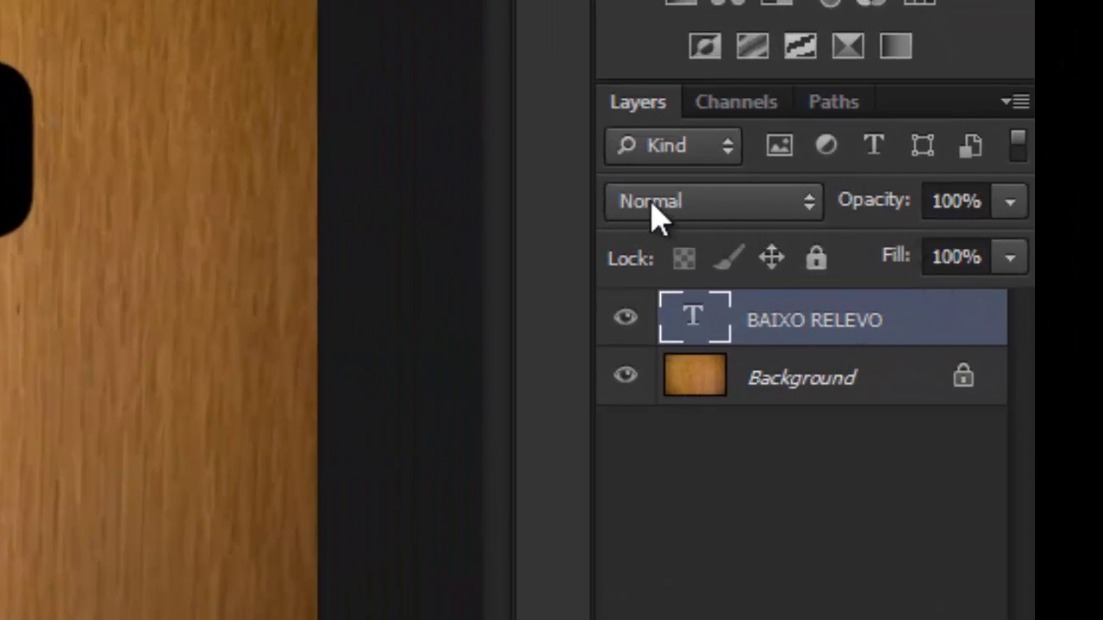
pyautogui.click(808, 205)
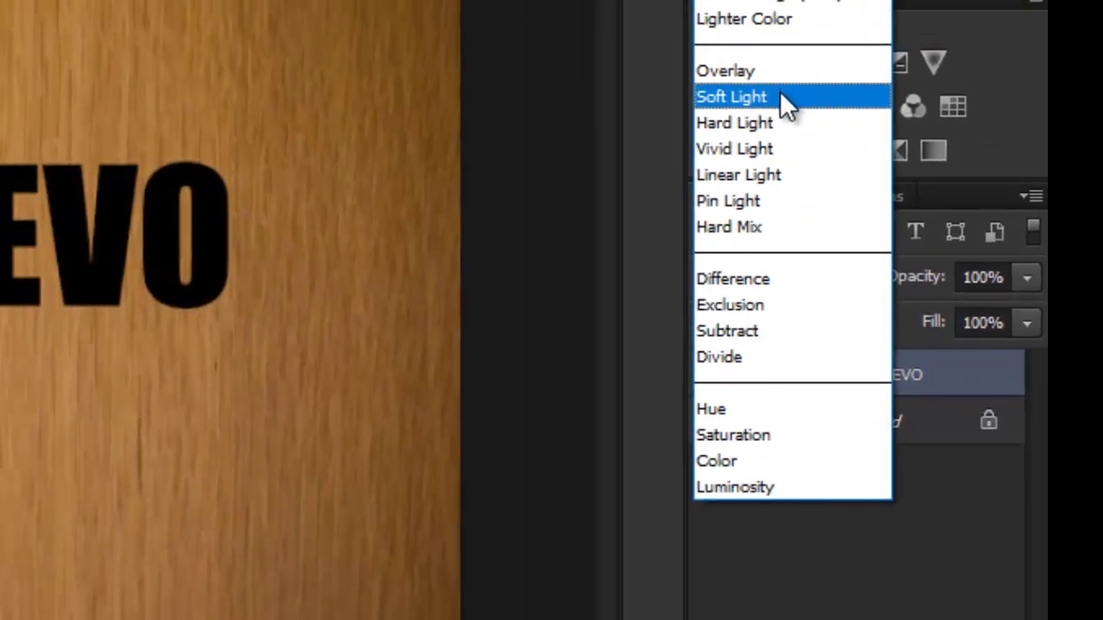
pyautogui.click(786, 98)
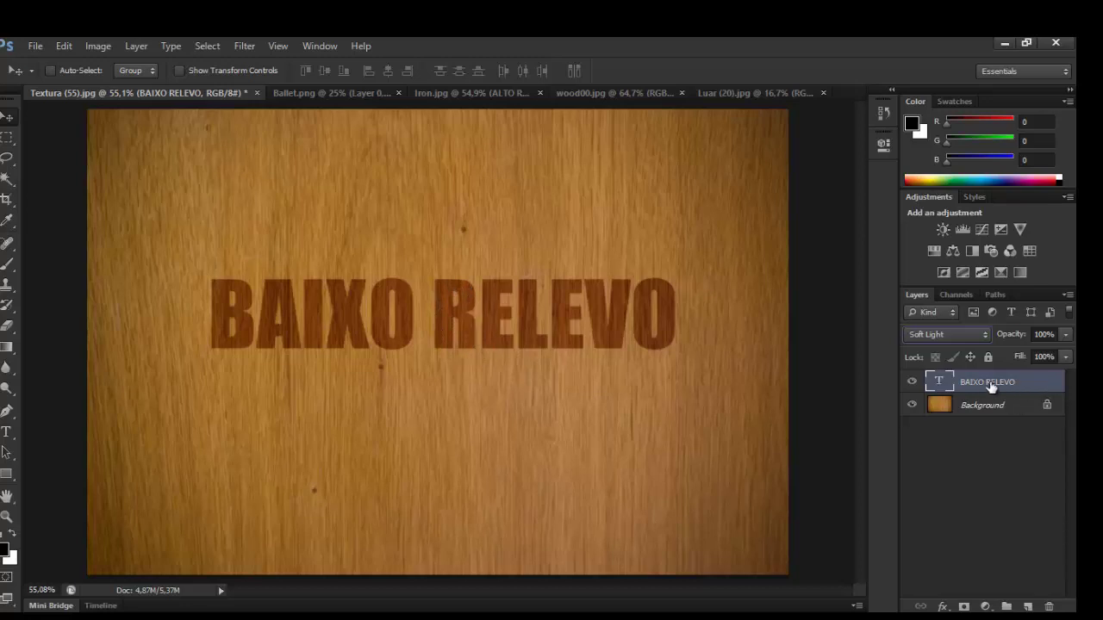
# - Add a Color Burn inner shadow to BAIXO RELEVO: 9 px distance, 4% choke, 7 px size
pyautogui.doubleClick(1040, 388)
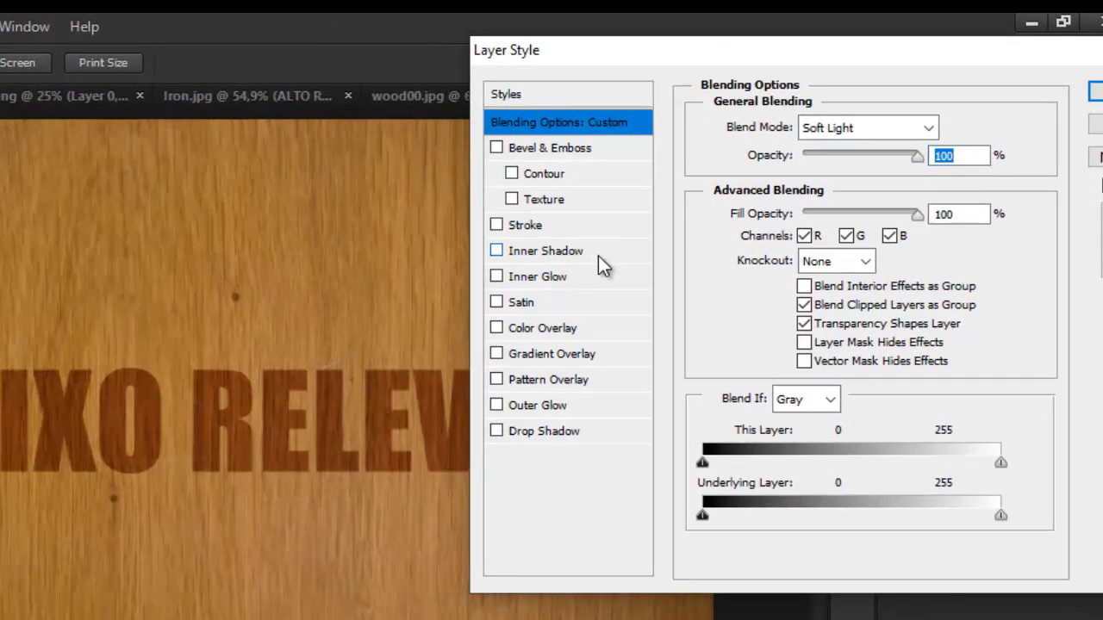
pyautogui.click(546, 251)
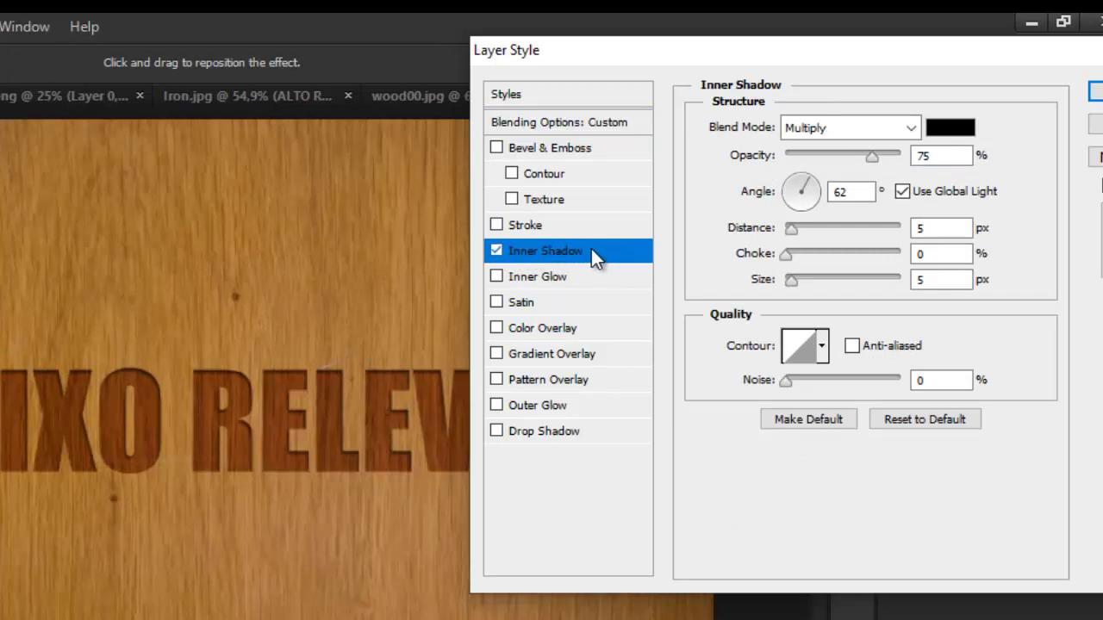
pyautogui.click(911, 128)
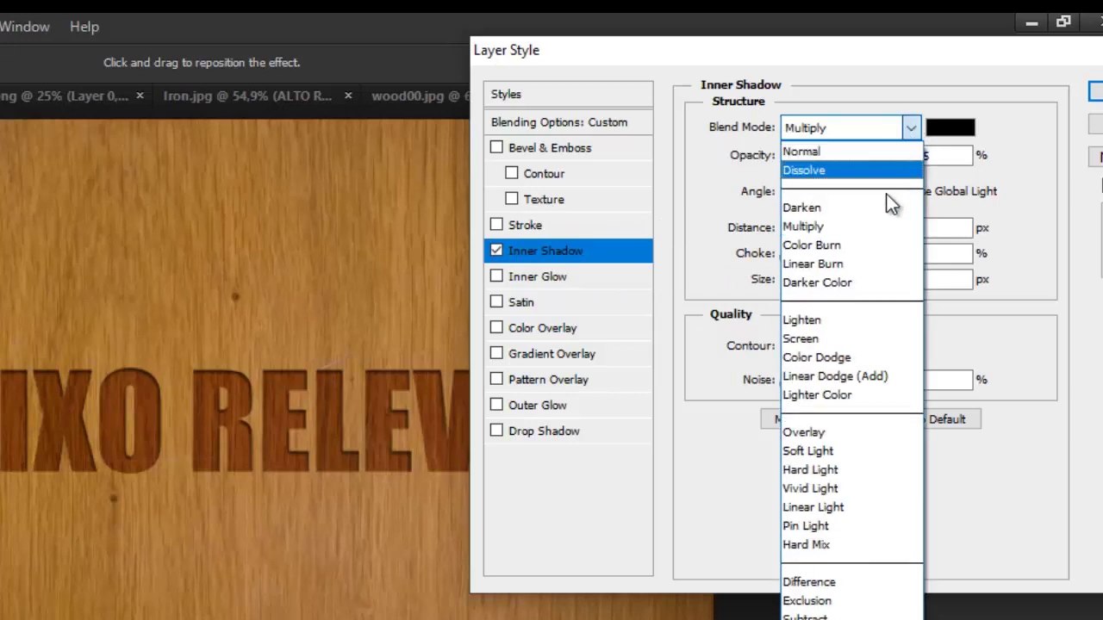
pyautogui.click(861, 248)
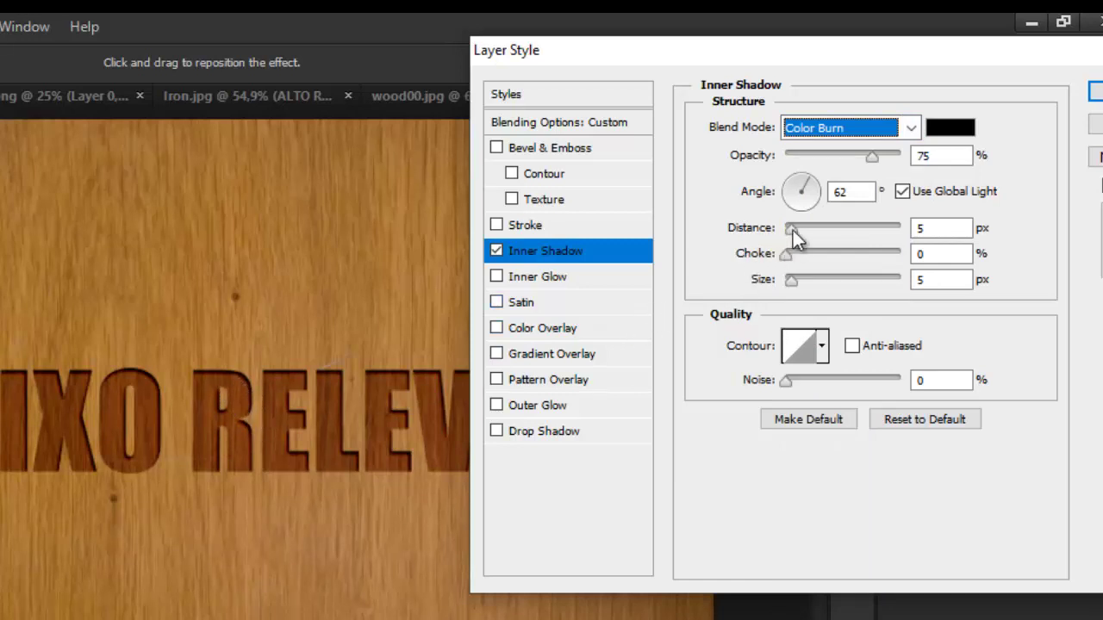
pyautogui.moveTo(793, 230); pyautogui.dragTo(796, 230)
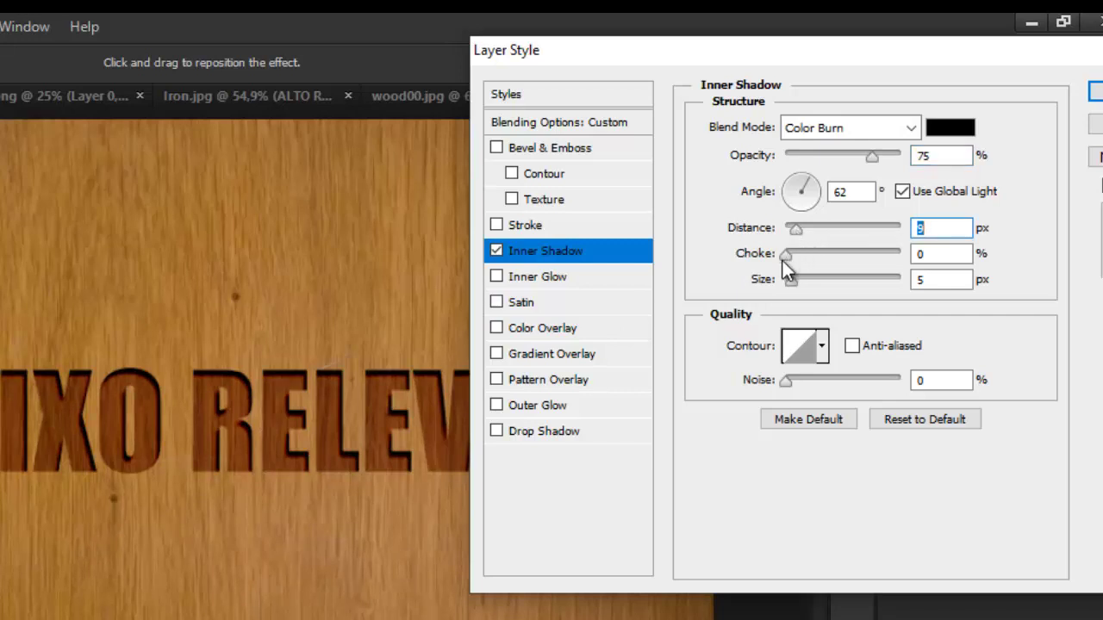
pyautogui.click(787, 257)
pyautogui.moveTo(789, 259); pyautogui.dragTo(790, 258)
pyautogui.click(791, 280)
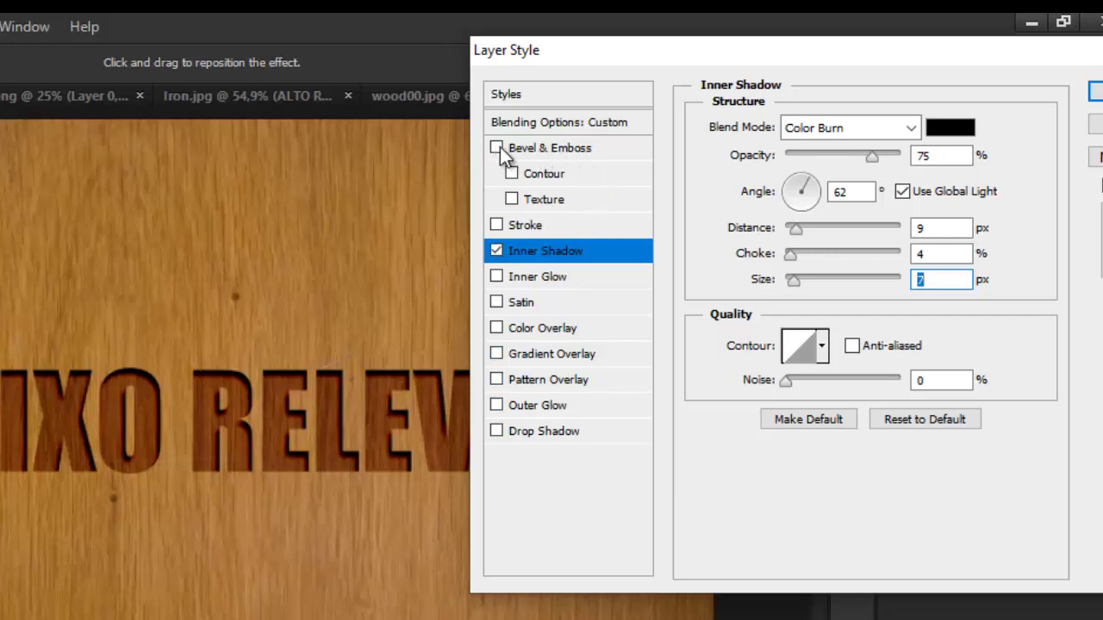
# - Enable Bevel & Emboss on BAIXO RELEVO with Emboss style and Down direction
pyautogui.click(616, 147)
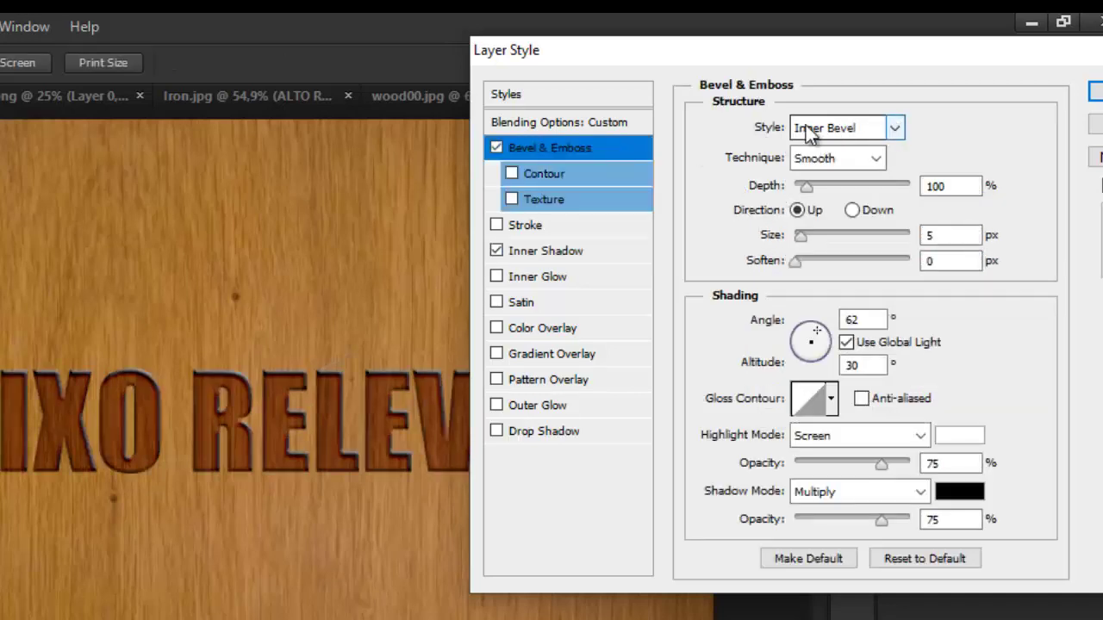
pyautogui.click(895, 129)
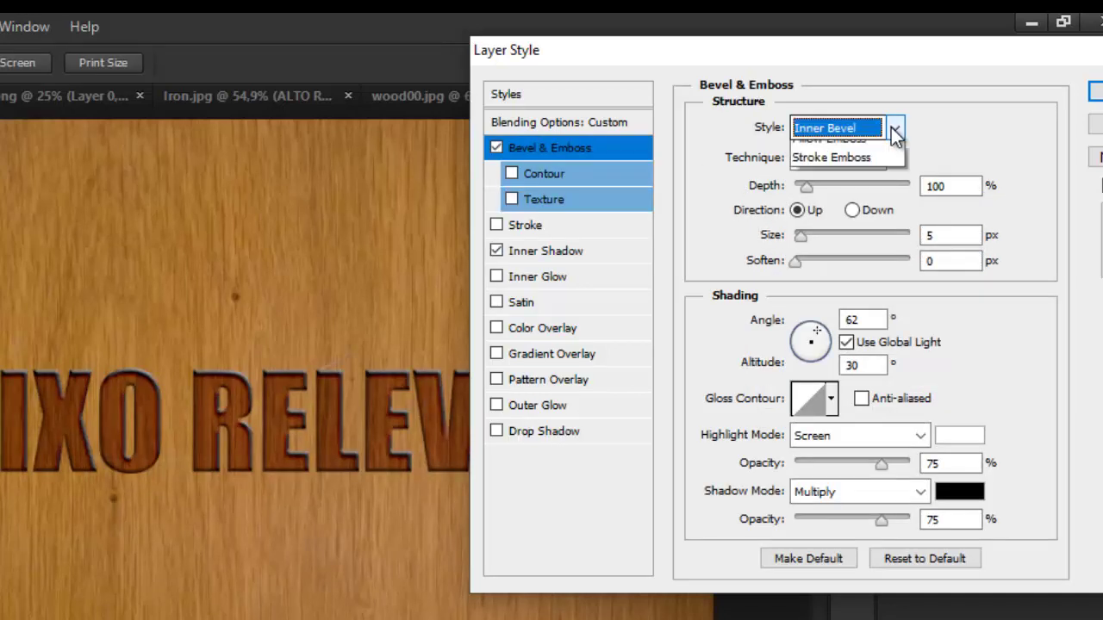
pyautogui.click(857, 148)
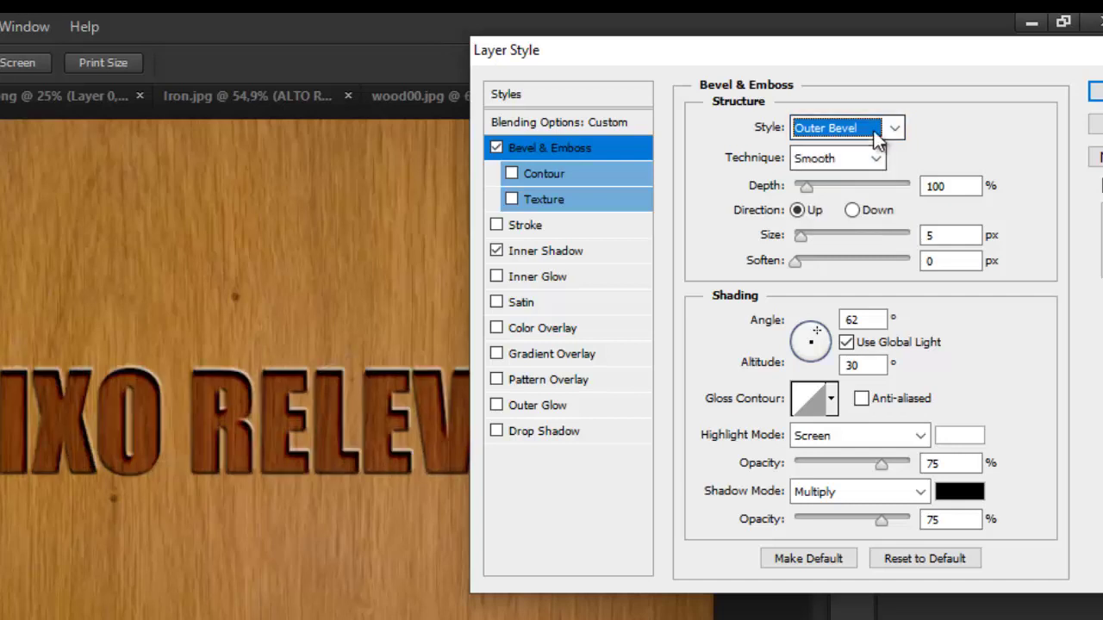
pyautogui.click(895, 127)
pyautogui.click(842, 172)
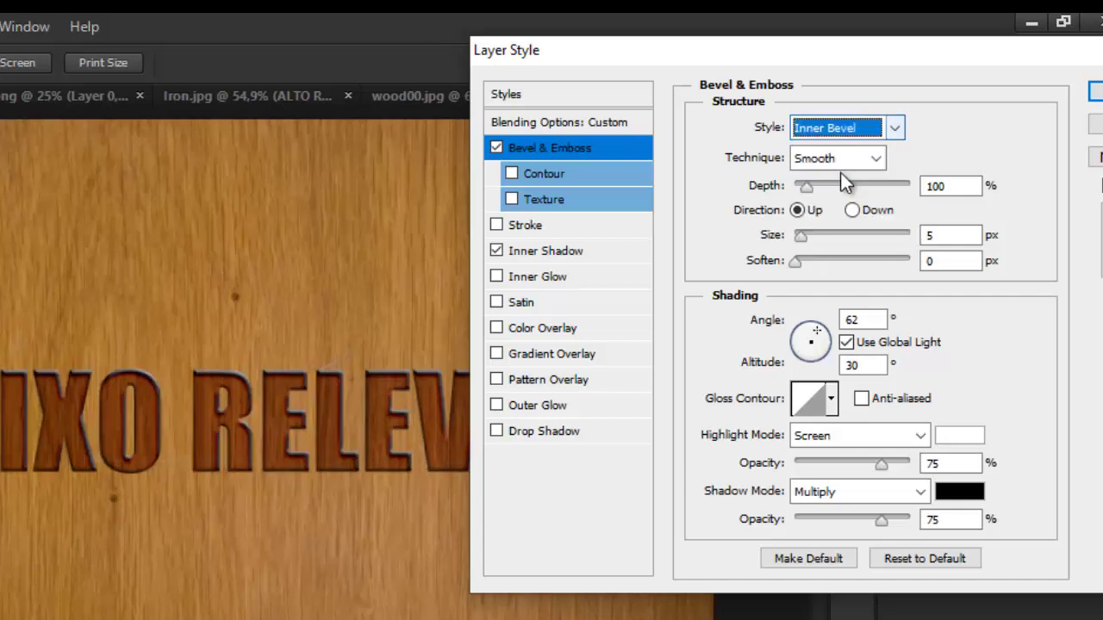
pyautogui.click(894, 129)
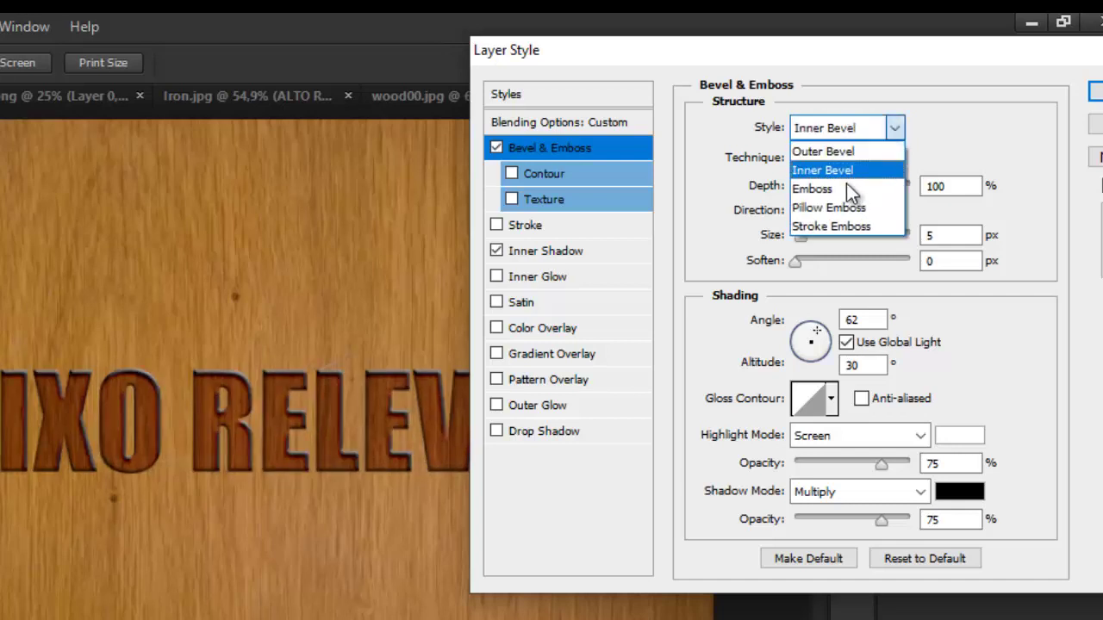
pyautogui.click(842, 191)
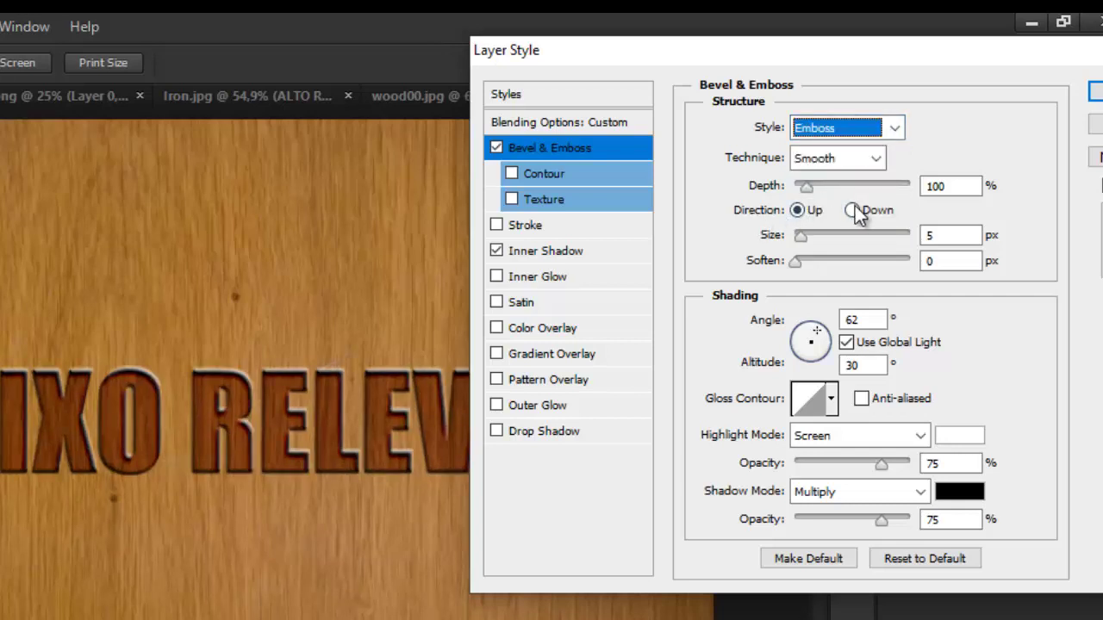
pyautogui.click(851, 212)
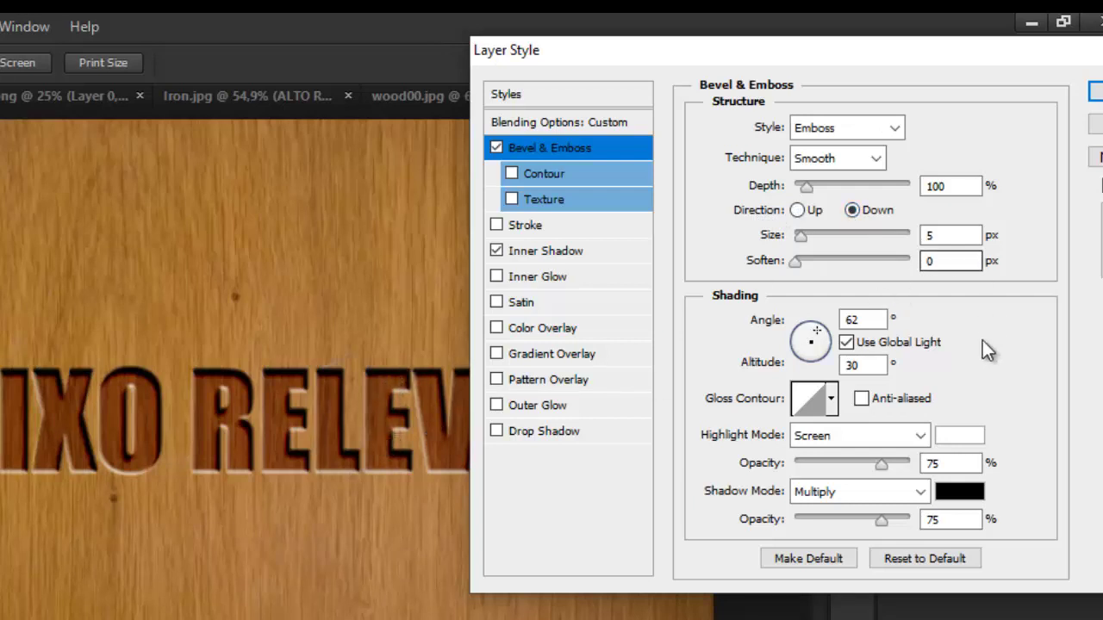
# - Try Color Burn for the emboss highlight mode, then set it back to Screen
pyautogui.click(921, 434)
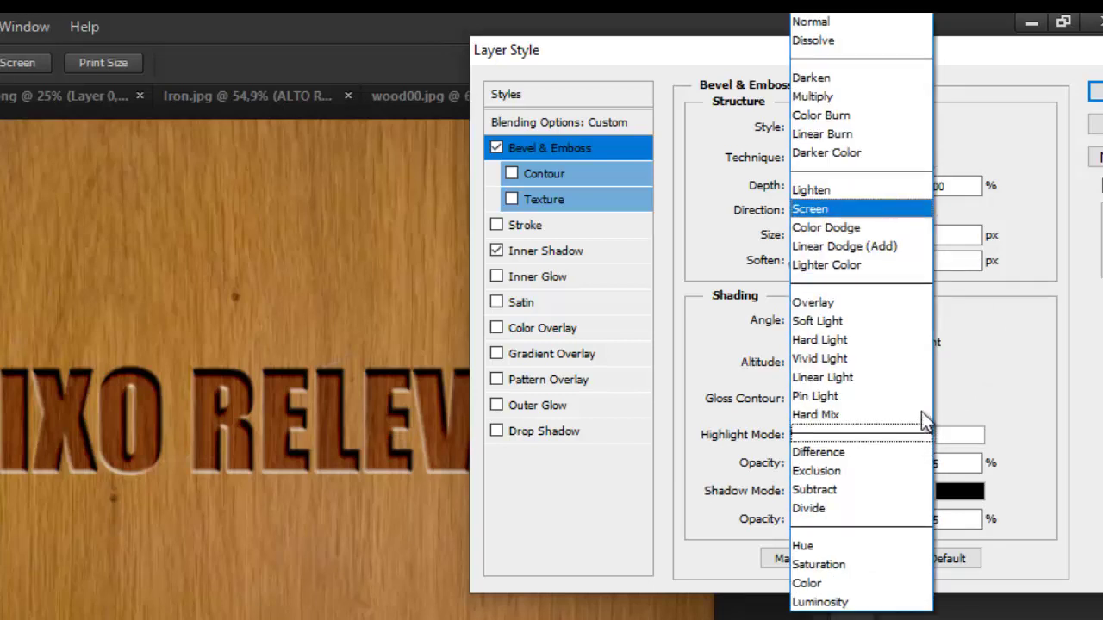
pyautogui.click(894, 123)
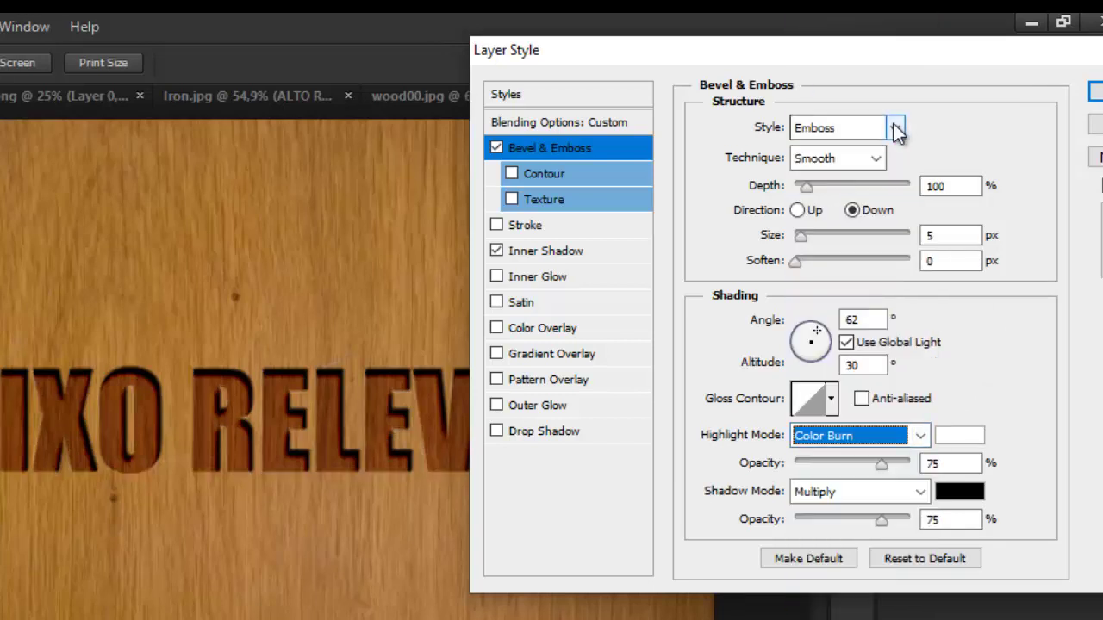
pyautogui.click(922, 437)
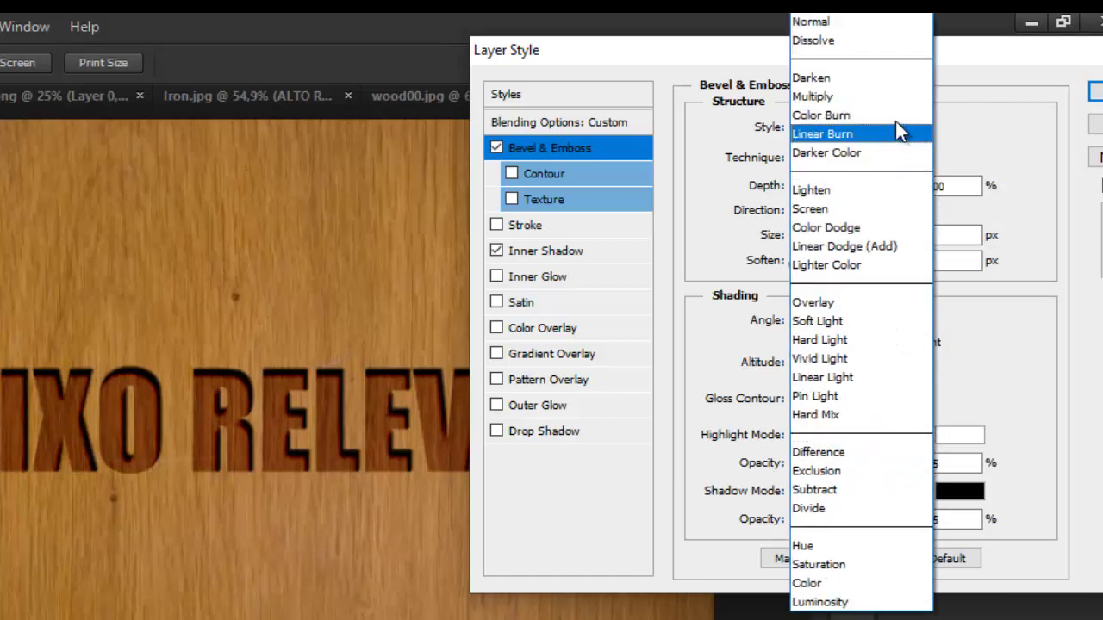
pyautogui.click(879, 210)
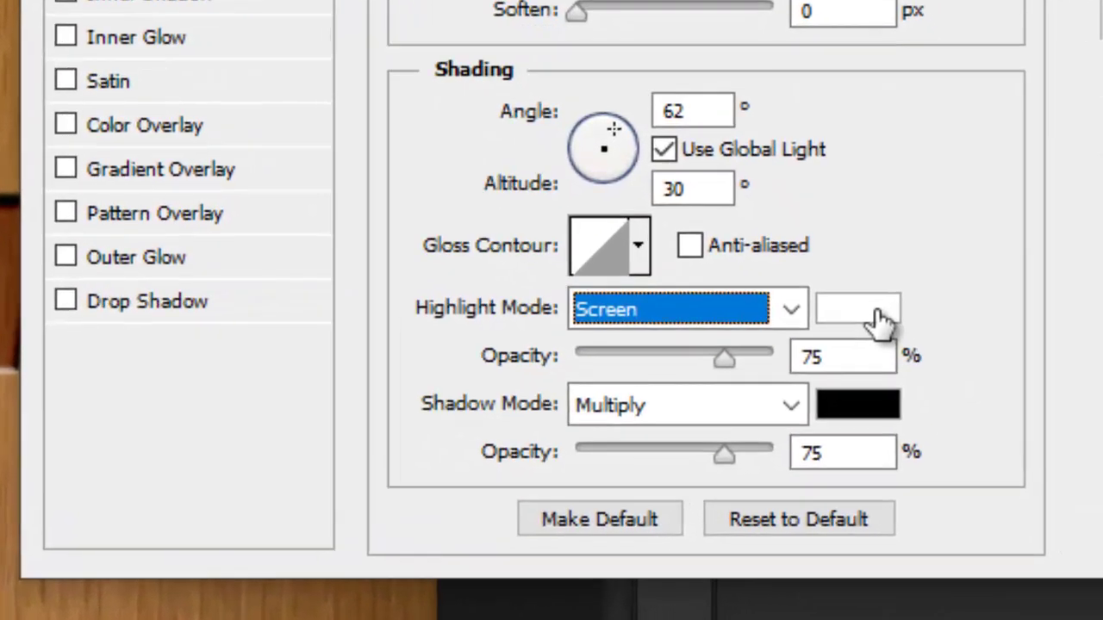
# - Set the emboss highlight colour to a wood brown sampled from the image
pyautogui.click(881, 317)
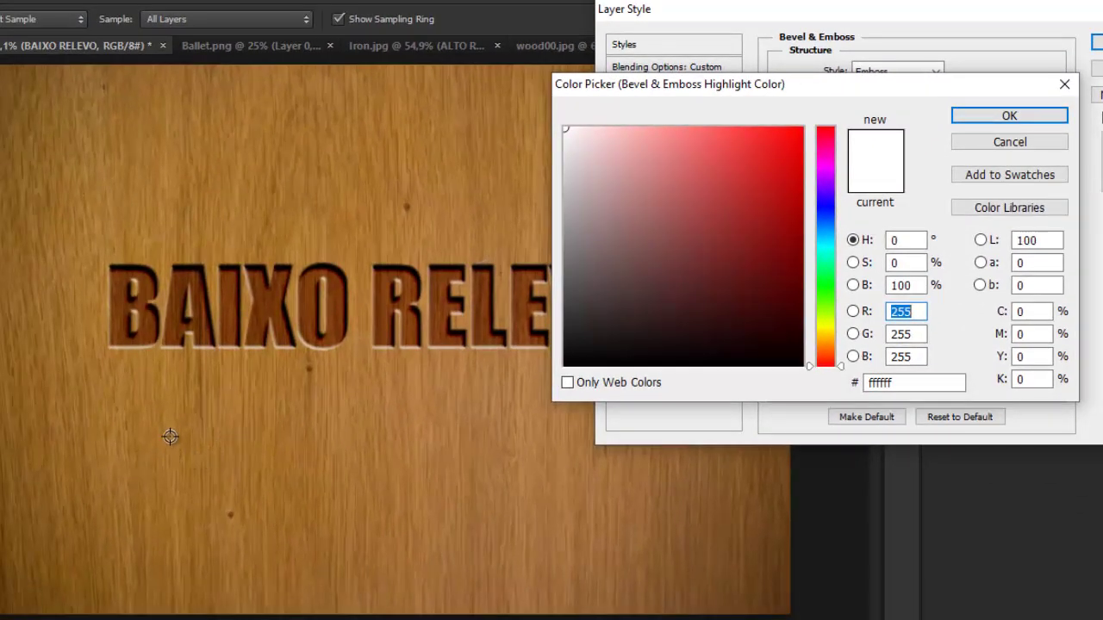
pyautogui.click(168, 438)
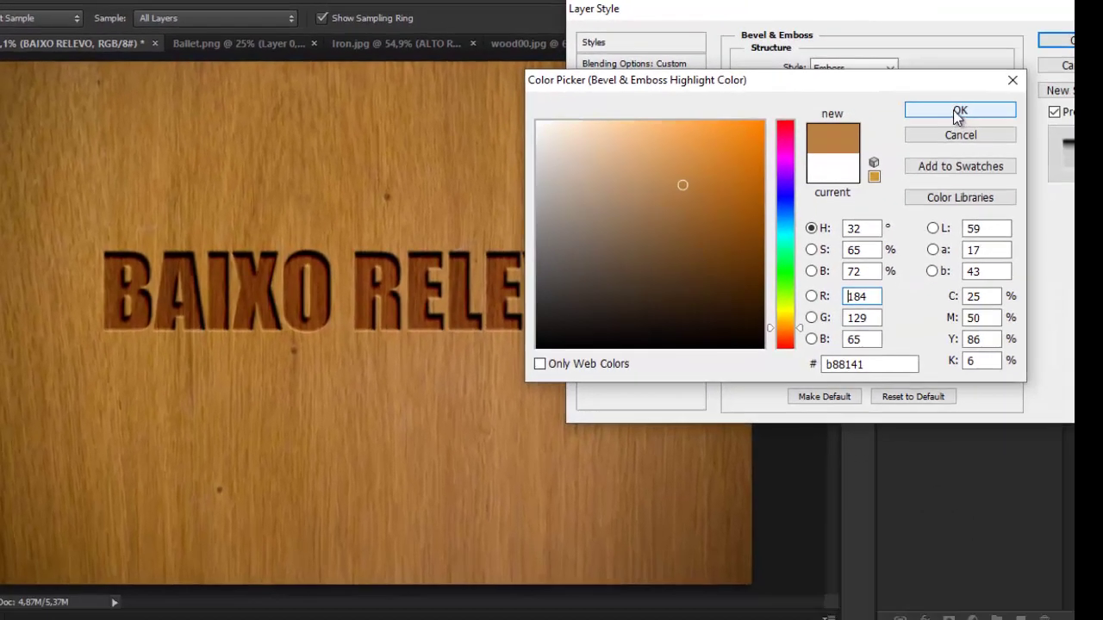
pyautogui.click(959, 112)
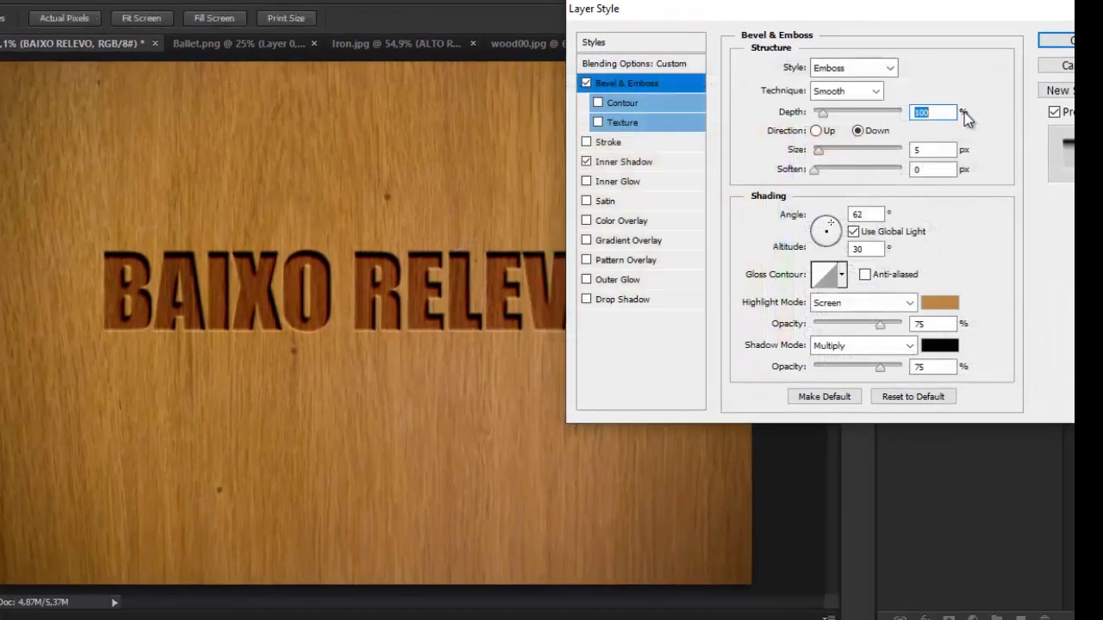
# - Set the emboss shadow mode to Color Burn and apply the layer style
pyautogui.click(909, 345)
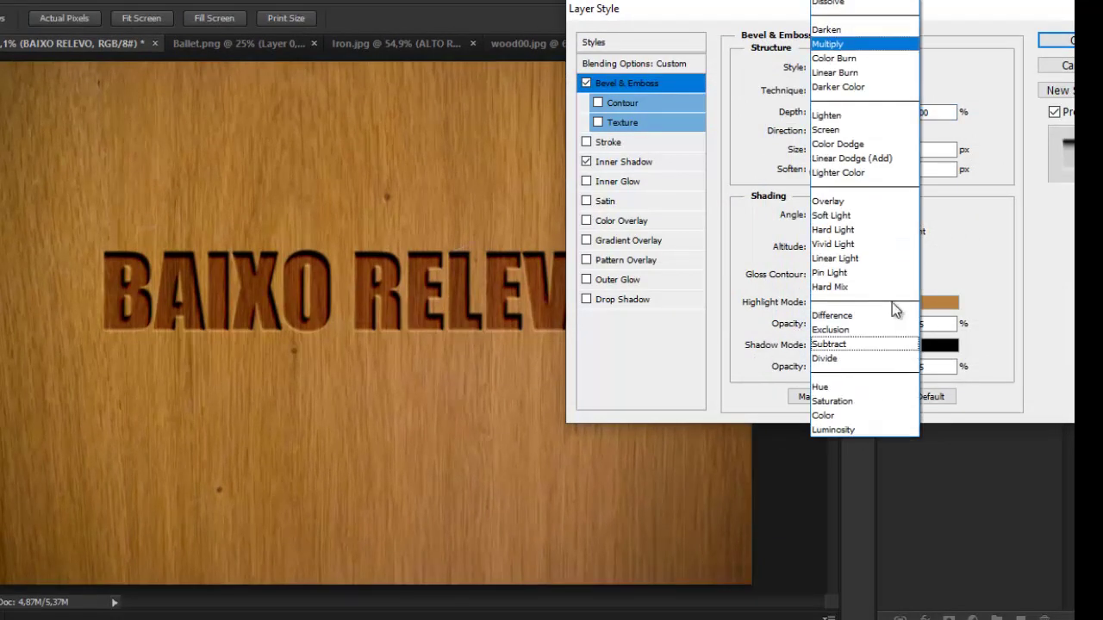
pyautogui.click(866, 58)
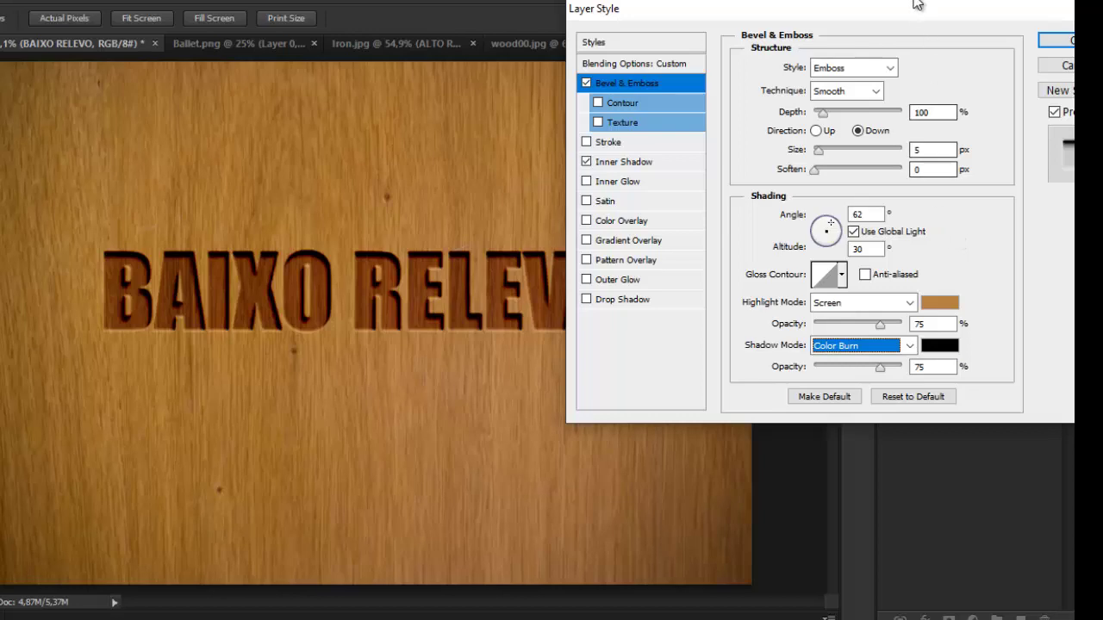
pyautogui.moveTo(917, 4)
pyautogui.mouseDown()
pyautogui.moveTo(1021, 301)
pyautogui.moveTo(763, 83)
pyautogui.mouseUp()
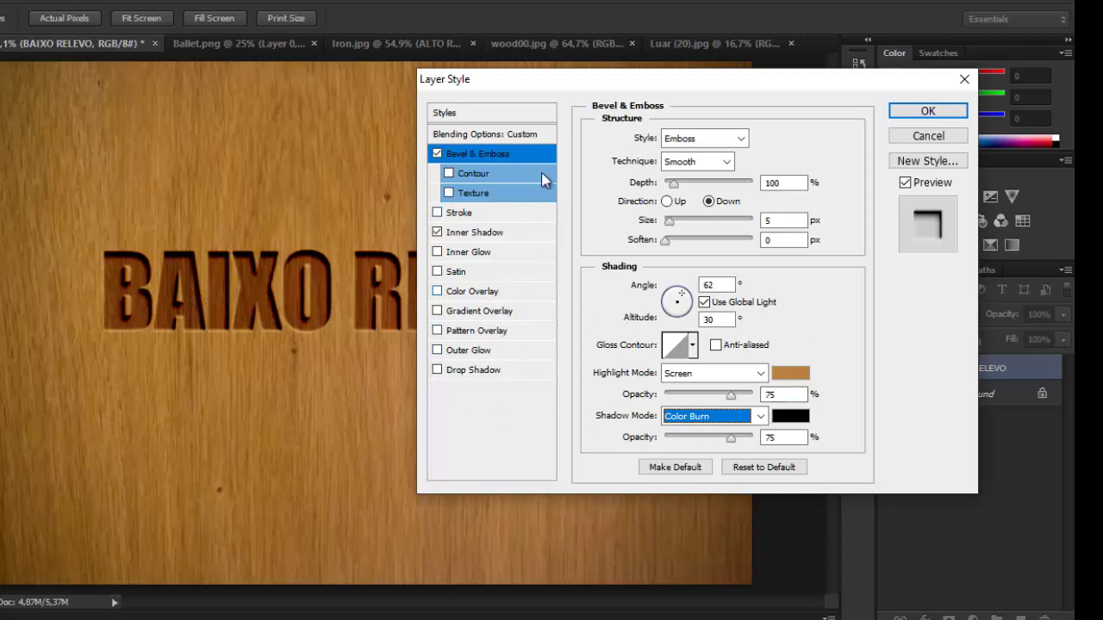
pyautogui.moveTo(544, 80)
pyautogui.mouseDown()
pyautogui.moveTo(811, 110)
pyautogui.moveTo(551, 119)
pyautogui.mouseUp()
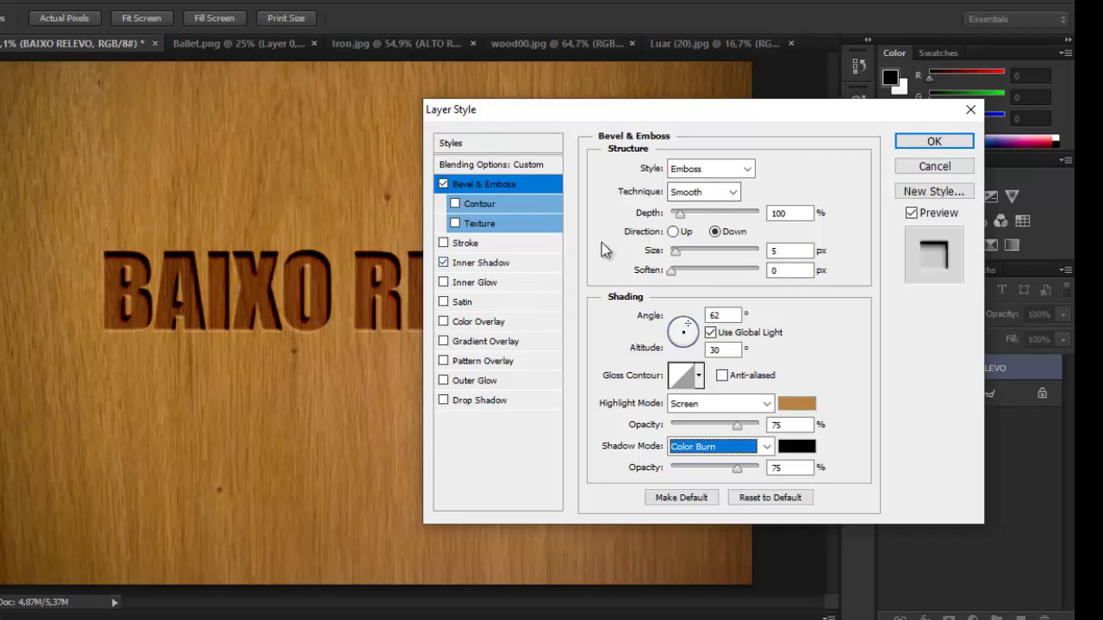
pyautogui.click(931, 146)
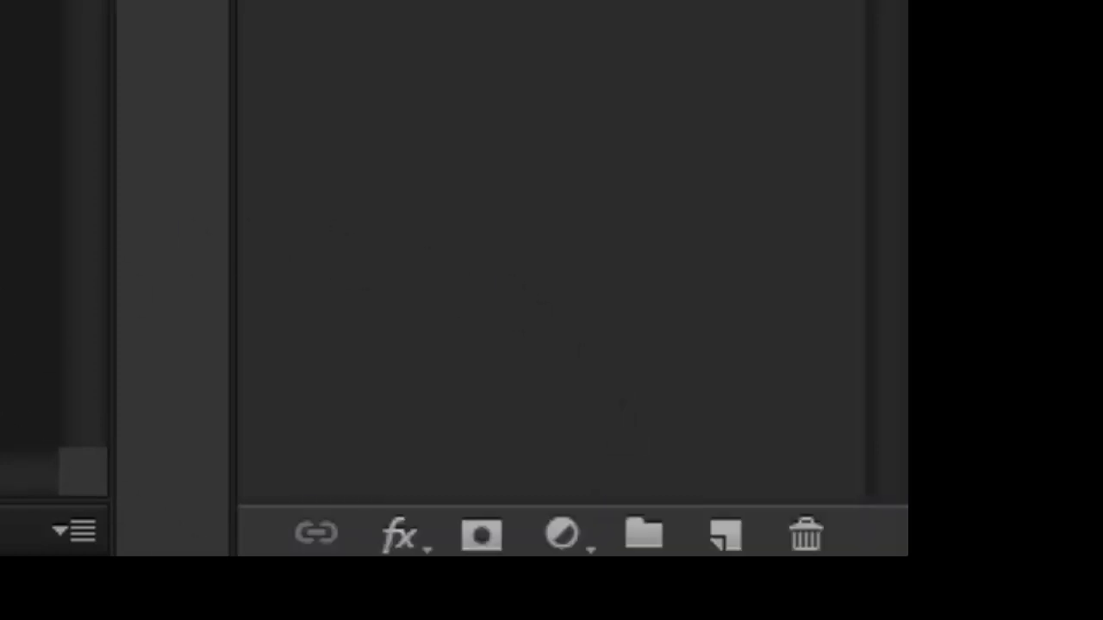
# - Add a Curves 1 adjustment layer with the midpoint pulled down to darken the wood
pyautogui.click(562, 534)
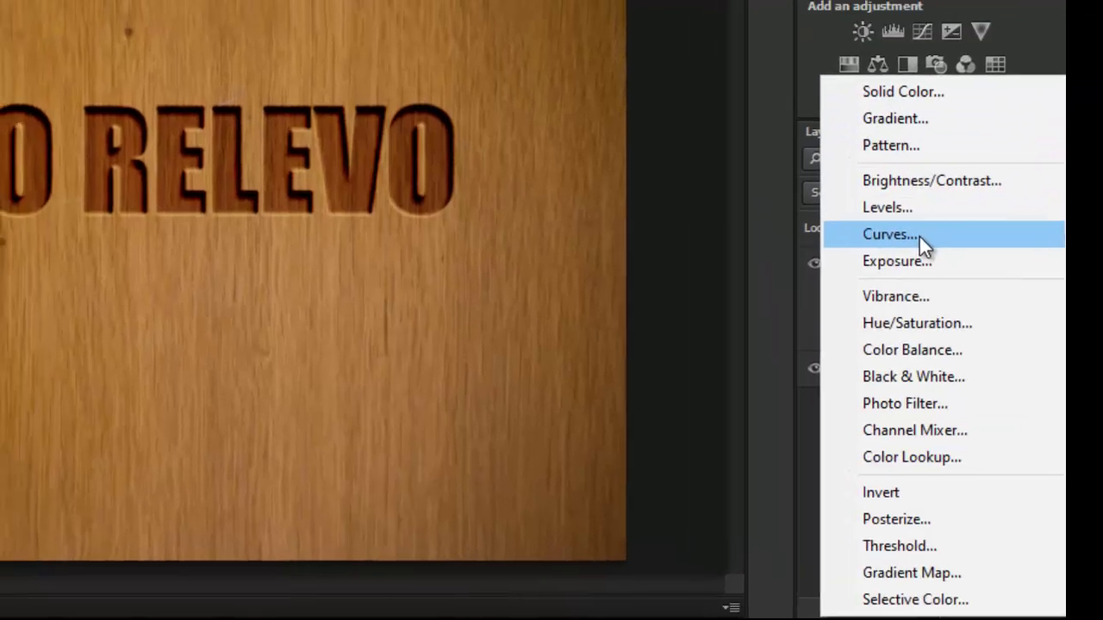
pyautogui.click(888, 235)
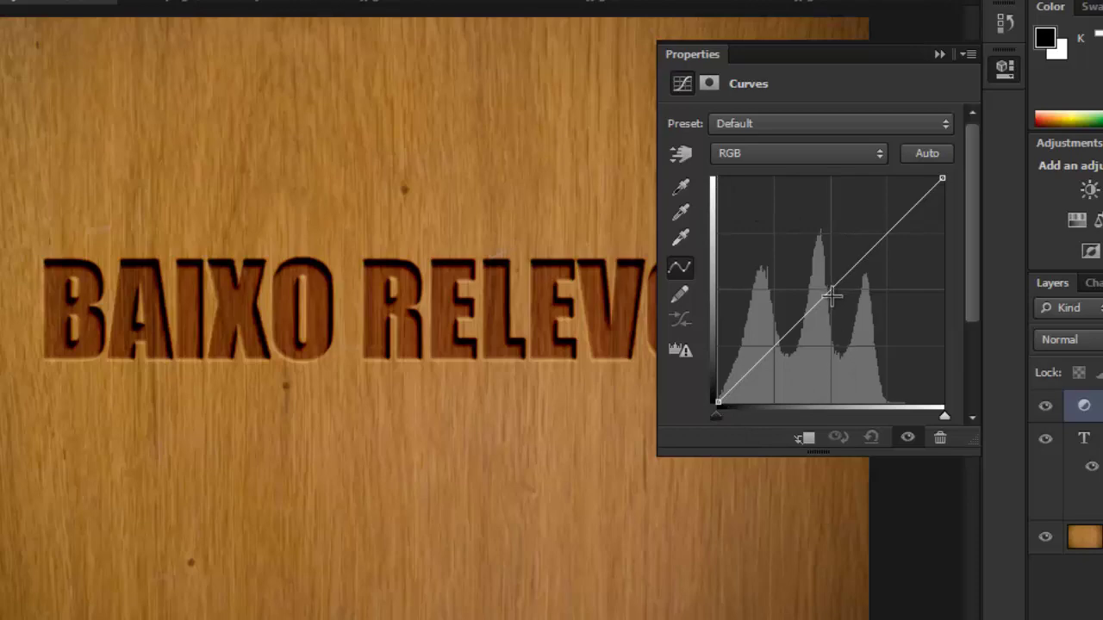
pyautogui.moveTo(831, 286); pyautogui.dragTo(863, 328)
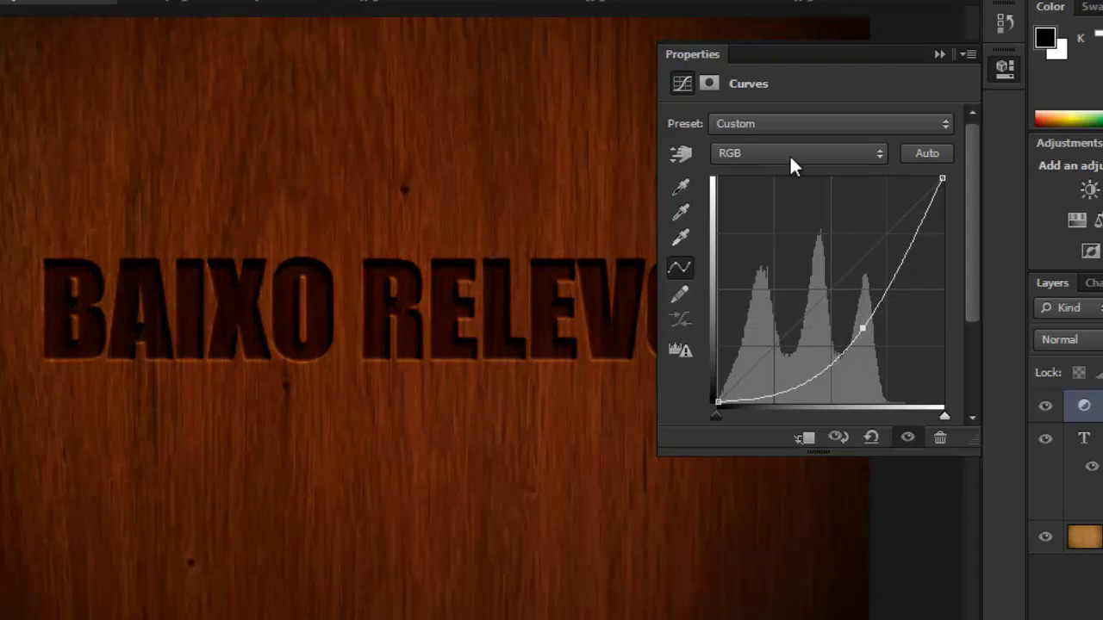
pyautogui.click(938, 55)
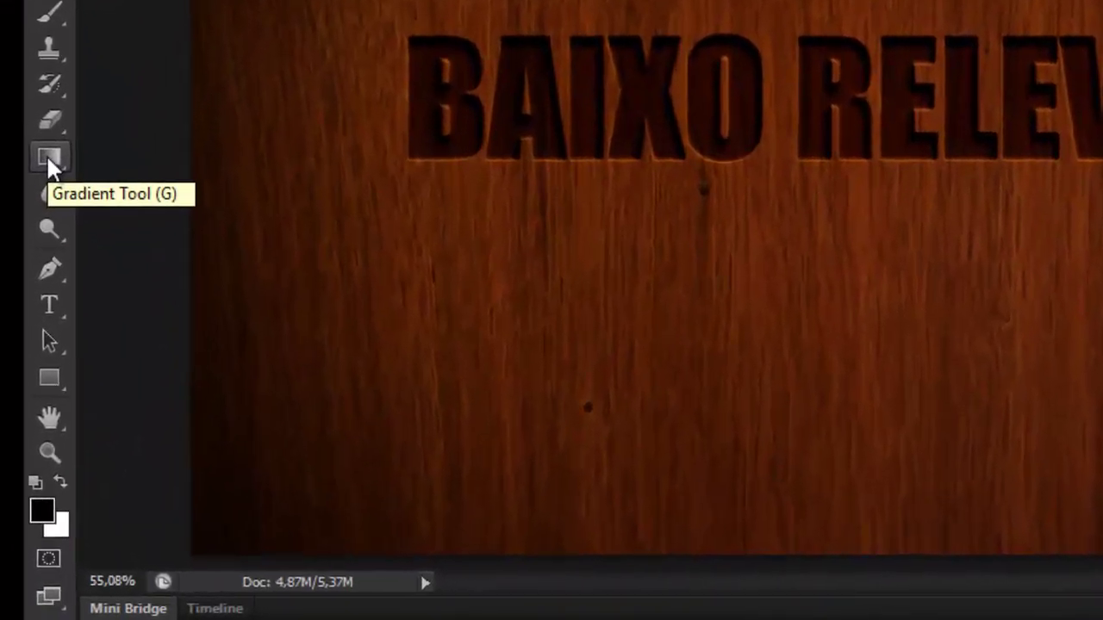
# - Mask the Curves with a non-reversed radial gradient from the text outward, then show wood00.jpg
pyautogui.click(48, 148)
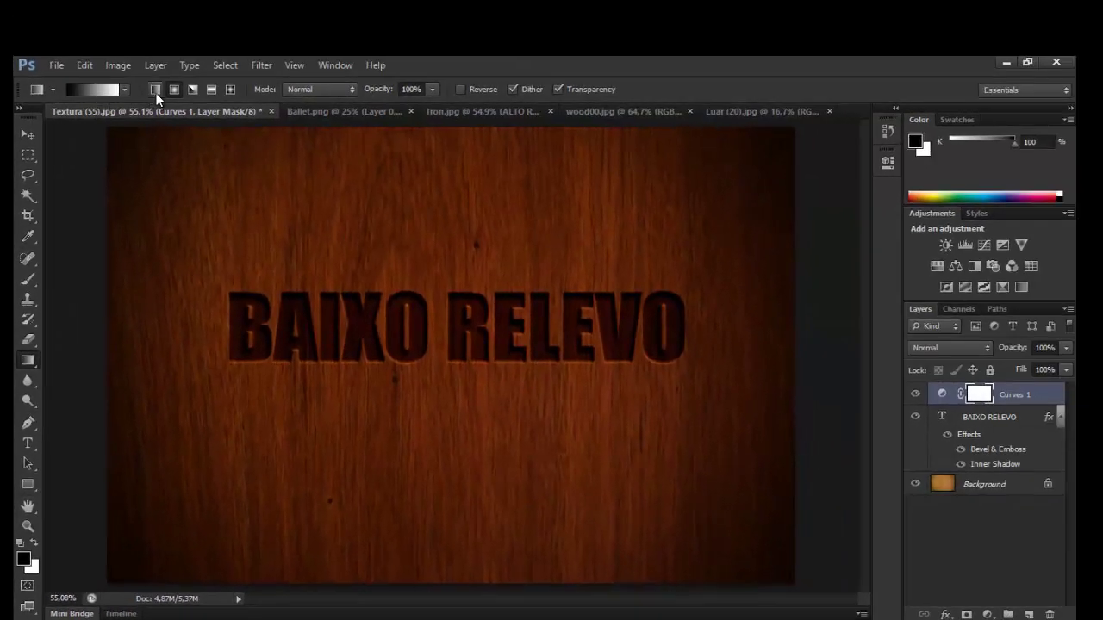
pyautogui.click(175, 89)
pyautogui.moveTo(439, 332); pyautogui.dragTo(828, 331)
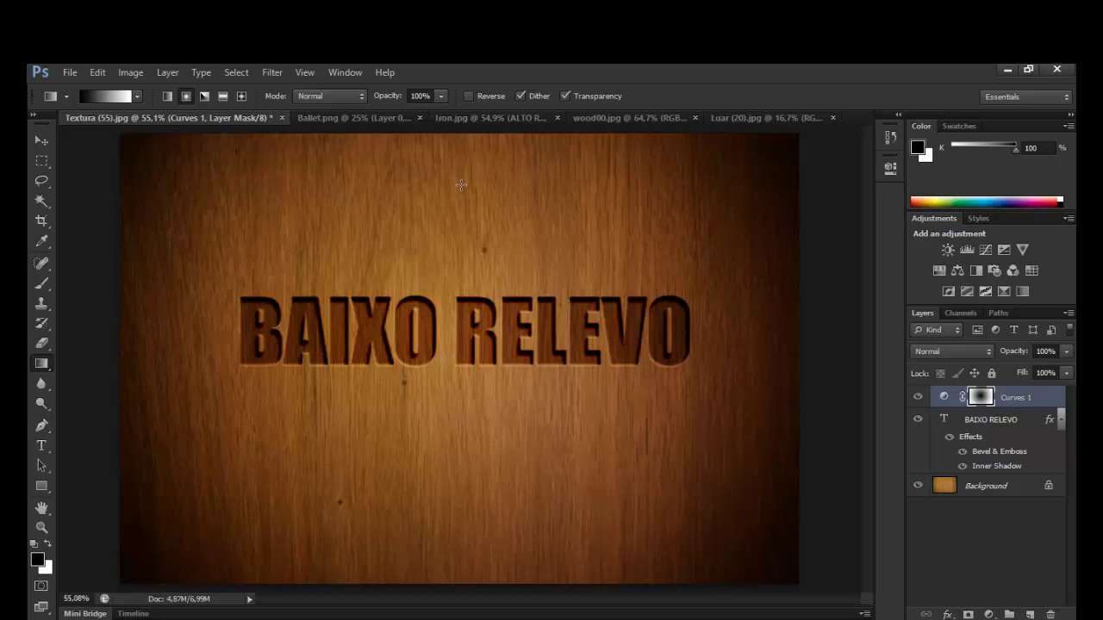
pyautogui.click(468, 96)
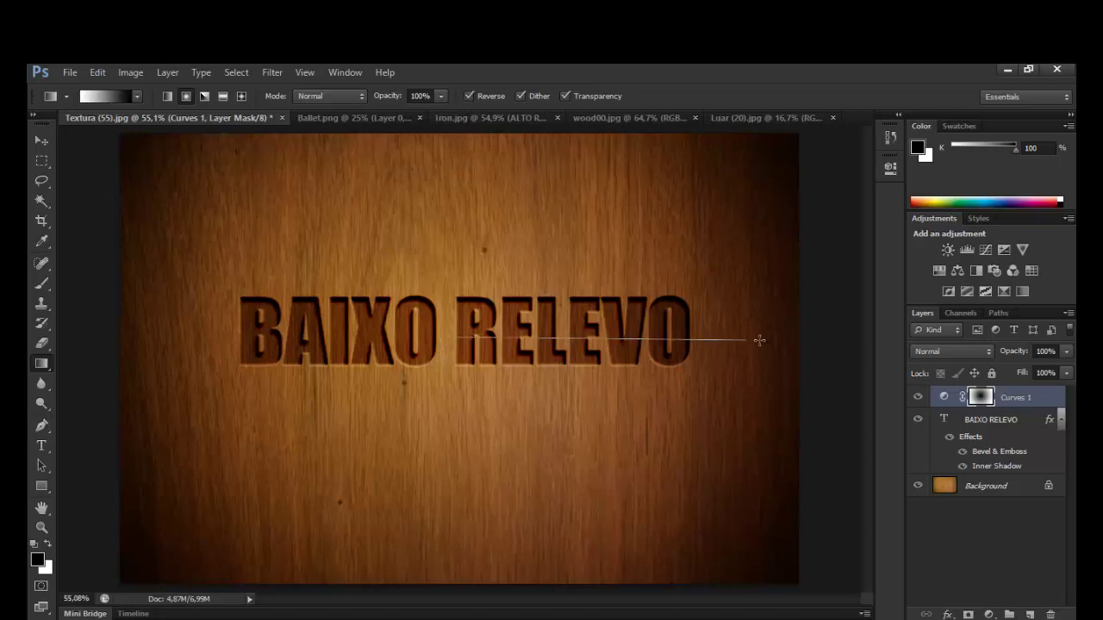
pyautogui.moveTo(446, 338); pyautogui.dragTo(818, 330)
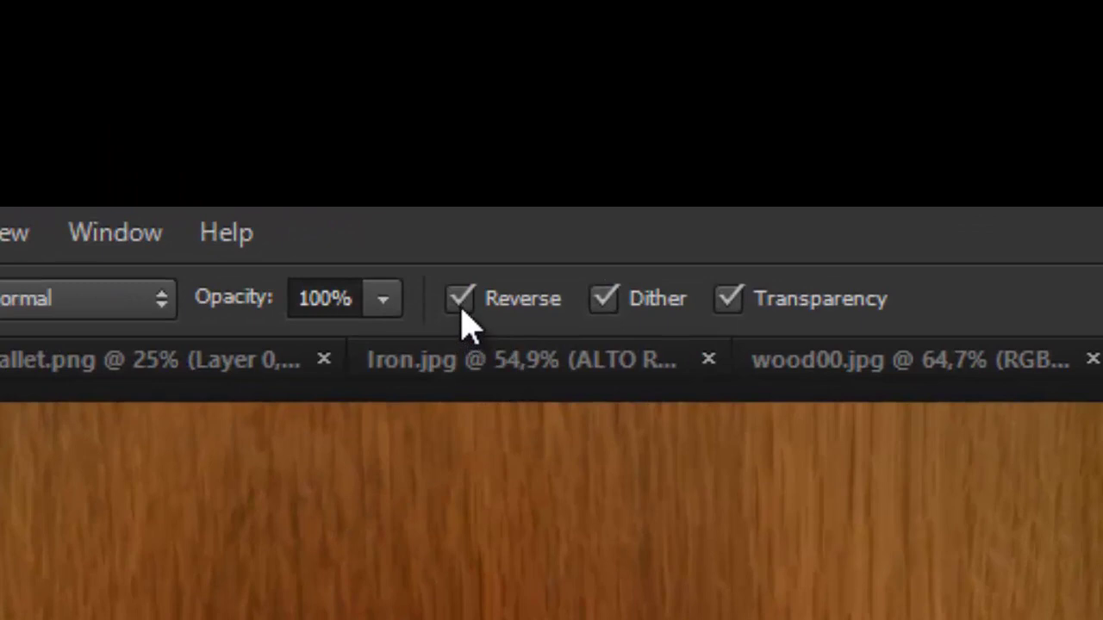
pyautogui.click(469, 326)
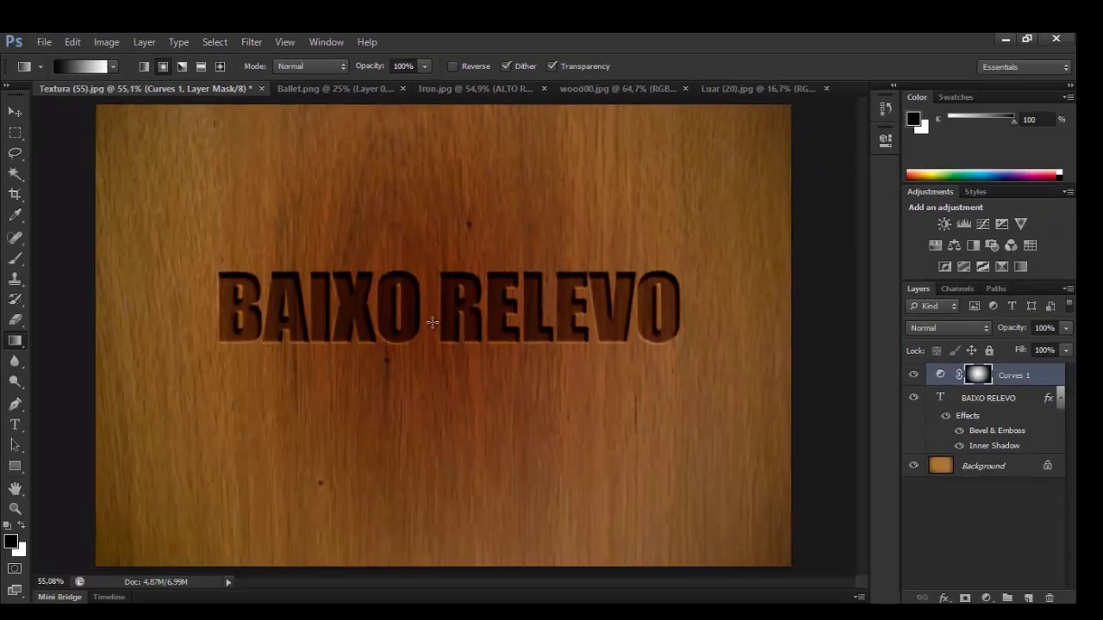
pyautogui.moveTo(432, 324); pyautogui.dragTo(832, 319)
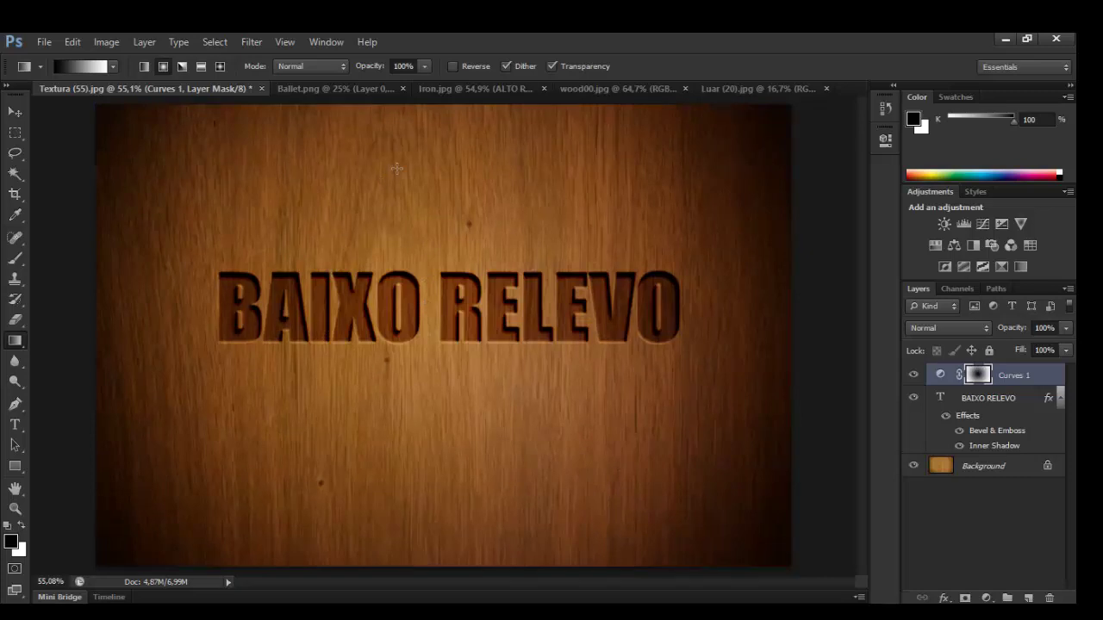
pyautogui.click(583, 92)
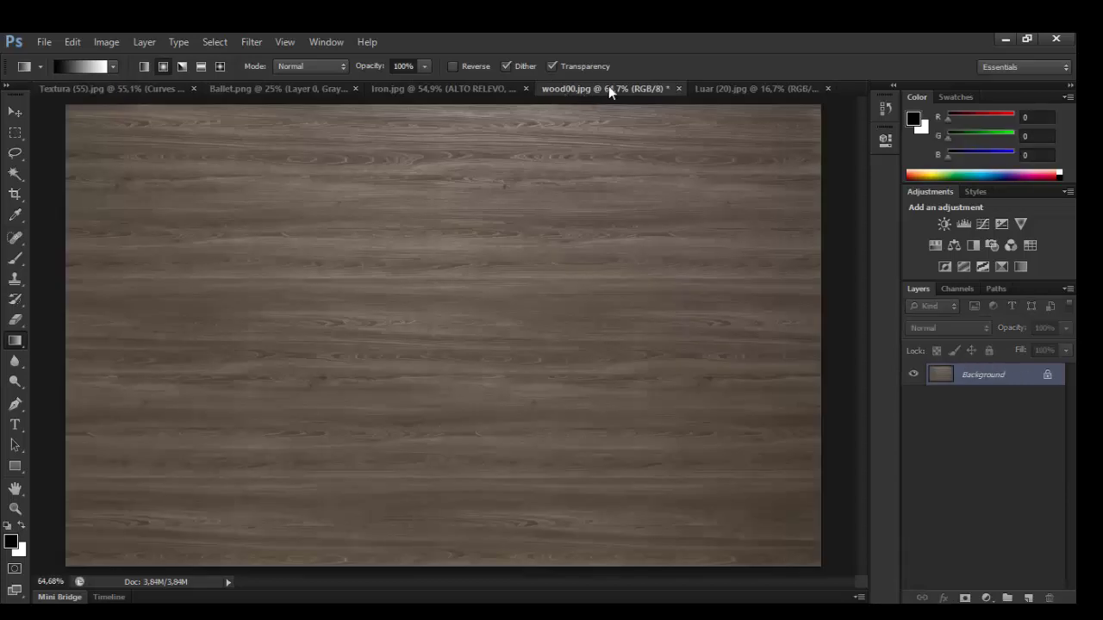
# - On Iron.jpg, add a darkening Curves layer masked by a radial gradient from the text outward
pyautogui.click(706, 92)
pyautogui.click(460, 90)
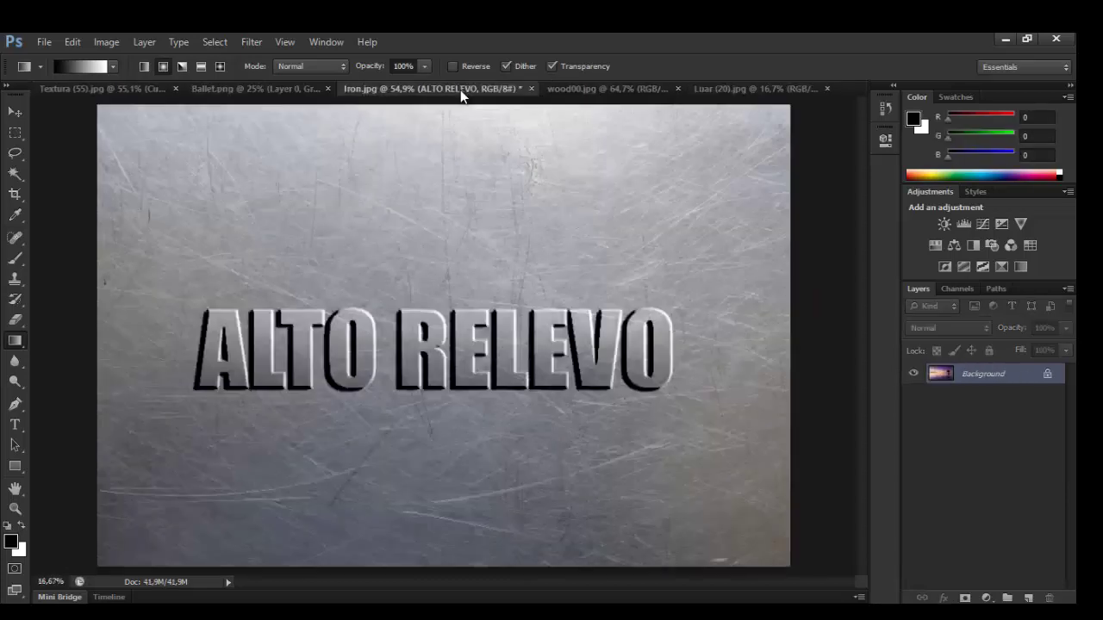
pyautogui.click(986, 597)
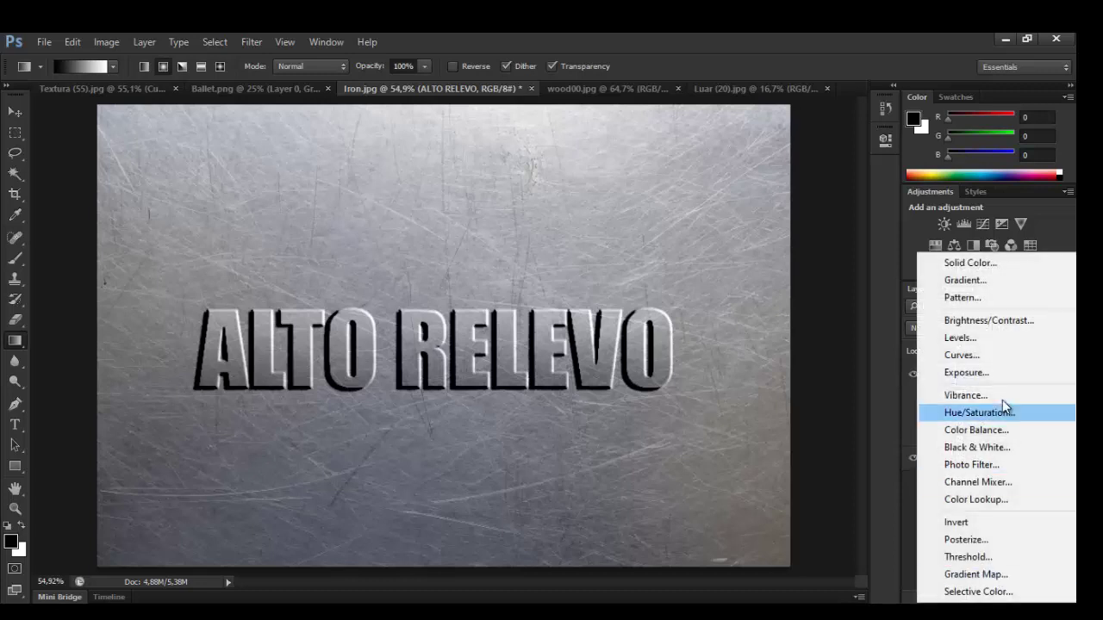
pyautogui.click(996, 355)
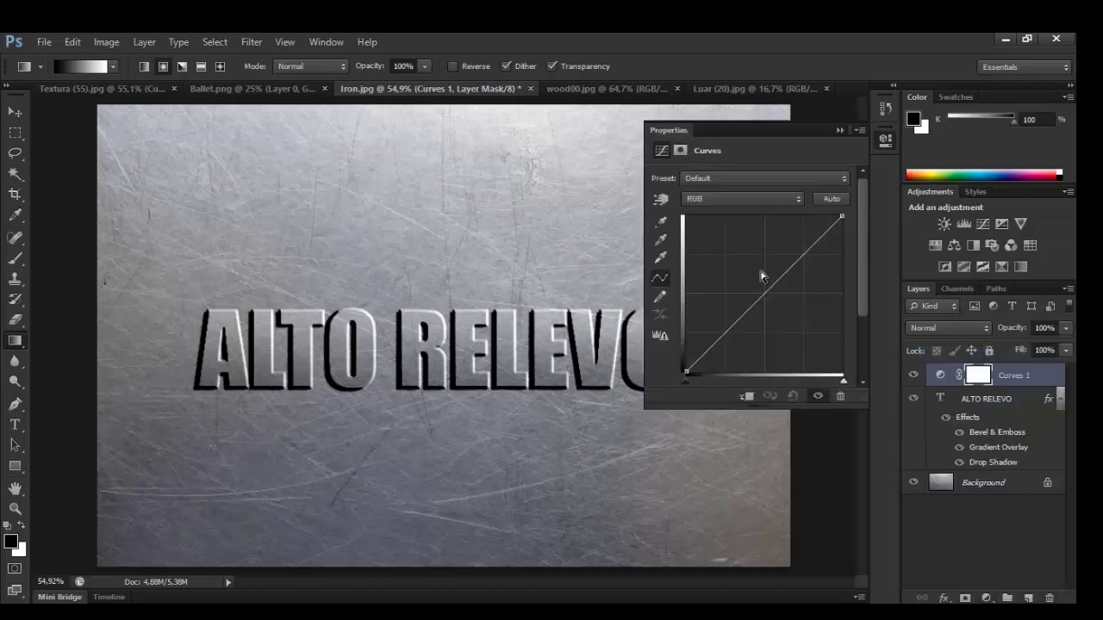
pyautogui.moveTo(770, 296); pyautogui.dragTo(792, 326)
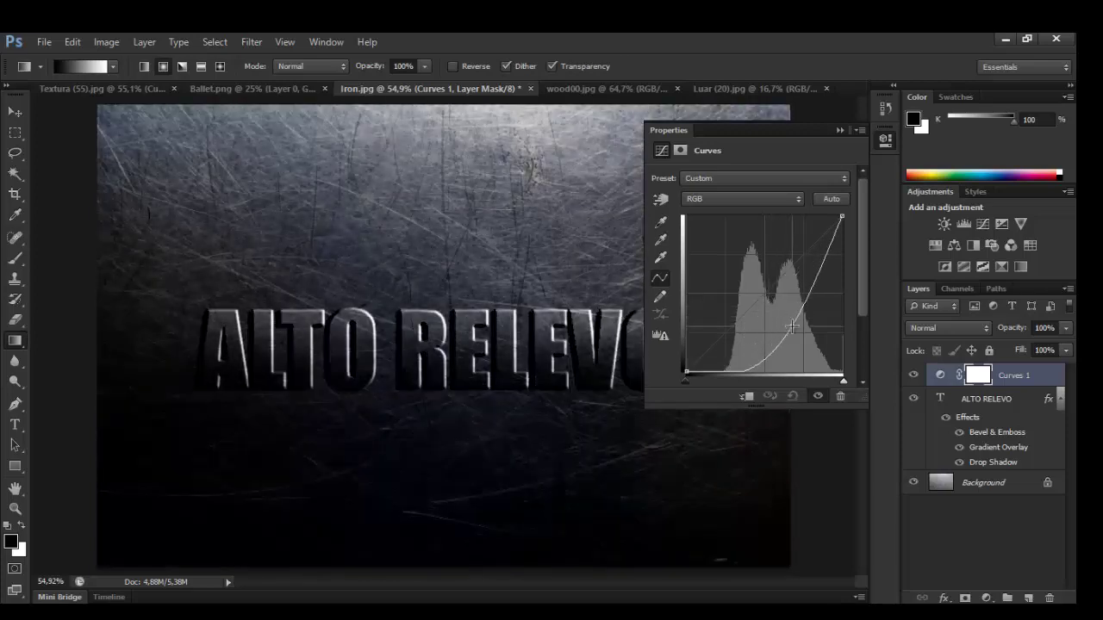
pyautogui.click(840, 130)
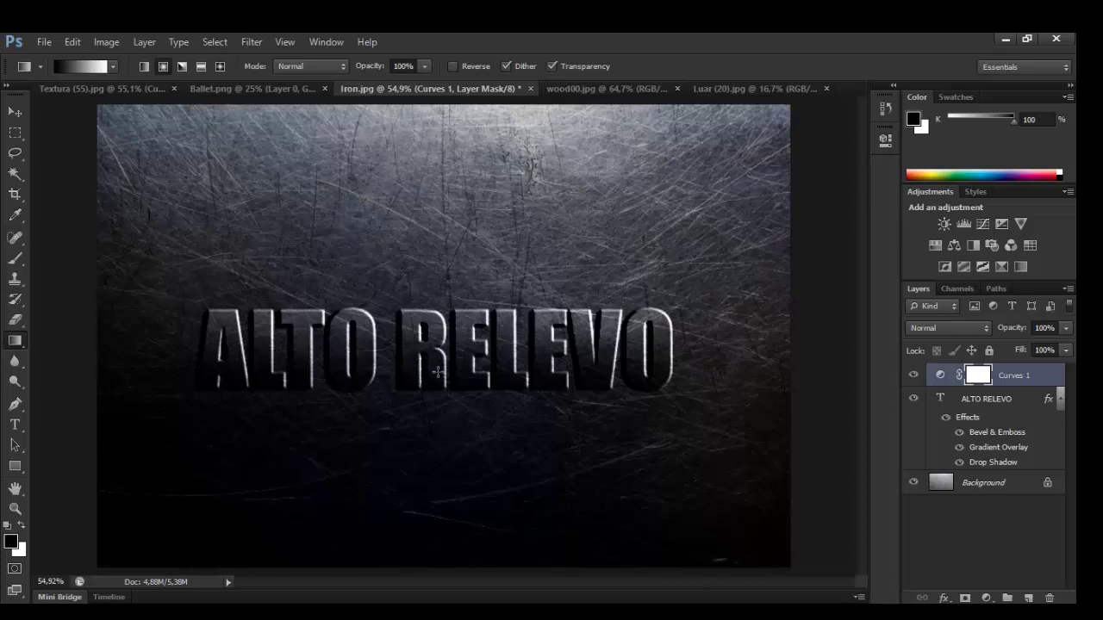
pyautogui.moveTo(438, 371); pyautogui.dragTo(828, 368)
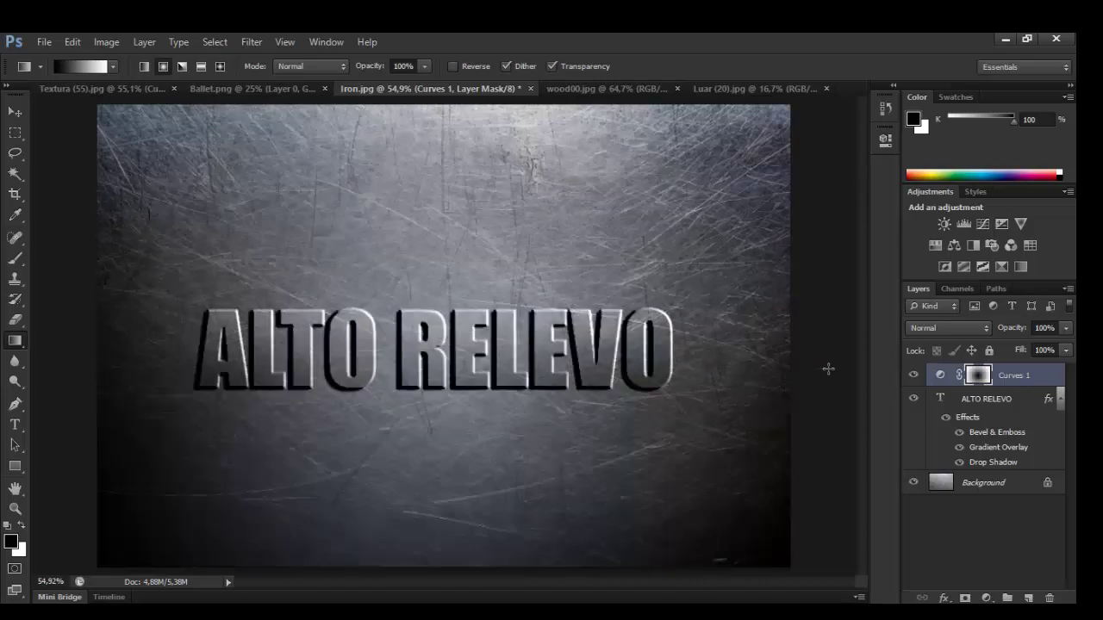
pyautogui.moveTo(421, 351)
pyautogui.mouseDown()
pyautogui.moveTo(859, 344)
pyautogui.moveTo(861, 360)
pyautogui.mouseUp()
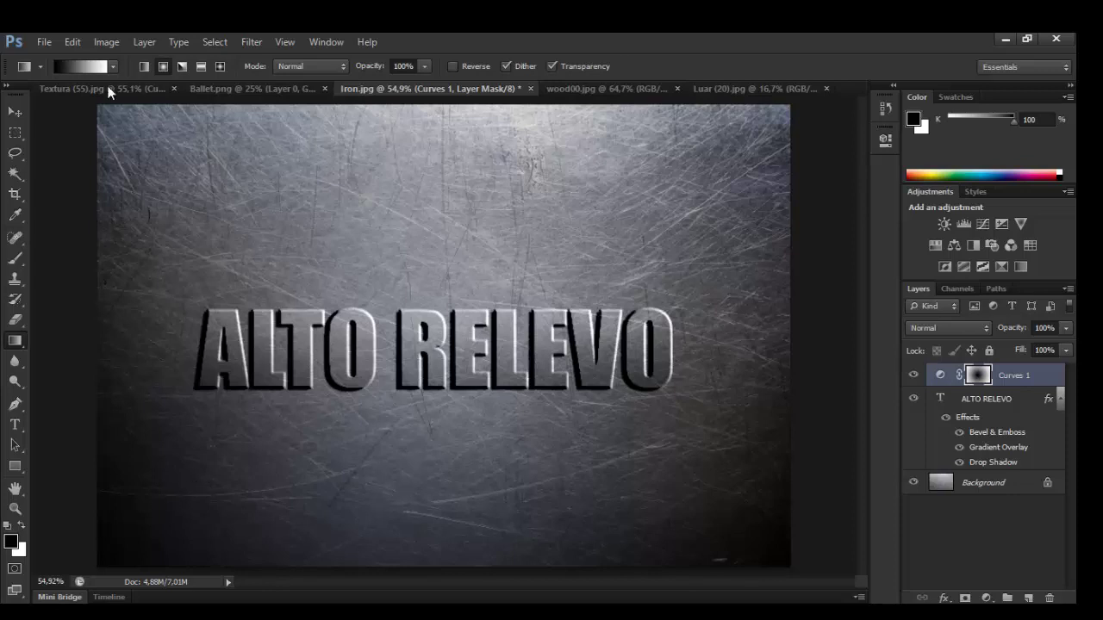
# - Drag the wood00.jpg texture onto the Iron.jpg canvas as Layer 1, then zoom out
pyautogui.click(81, 86)
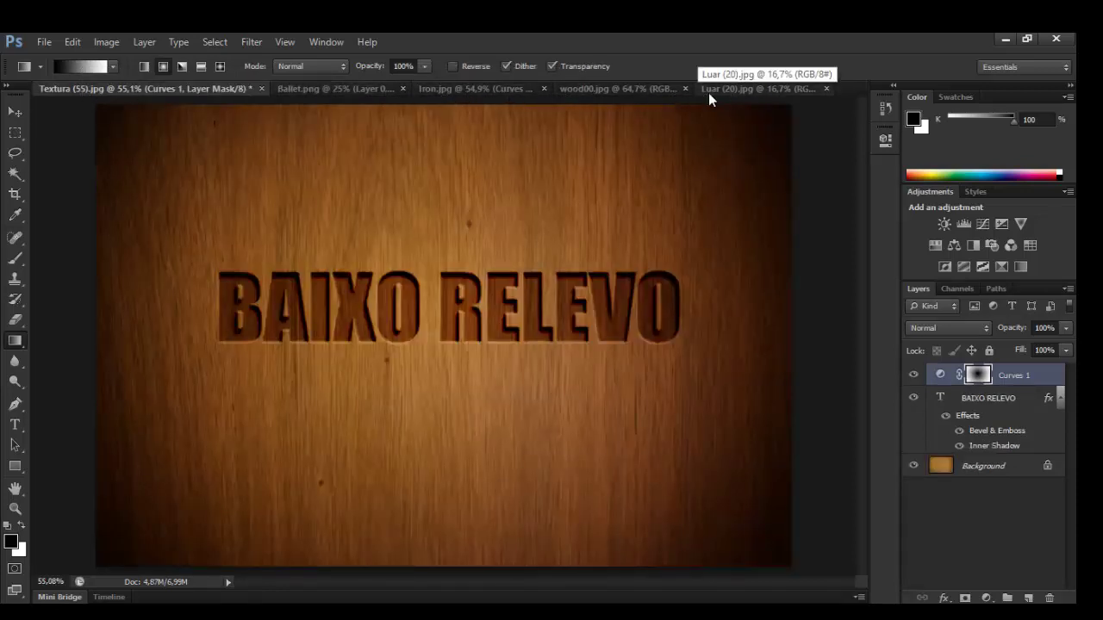
pyautogui.click(626, 91)
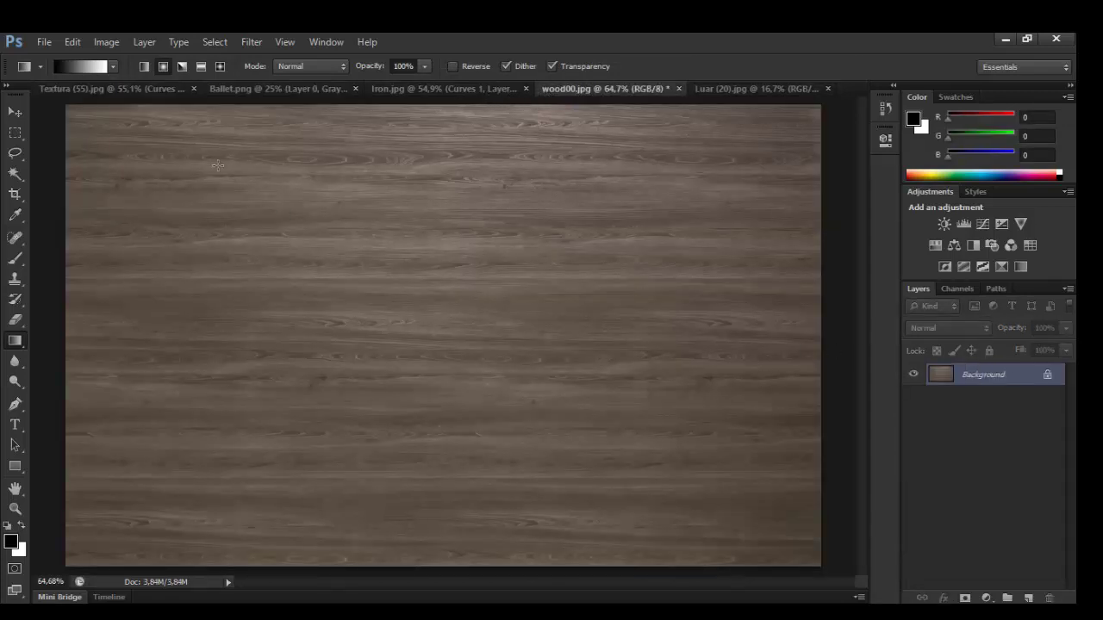
pyautogui.click(12, 114)
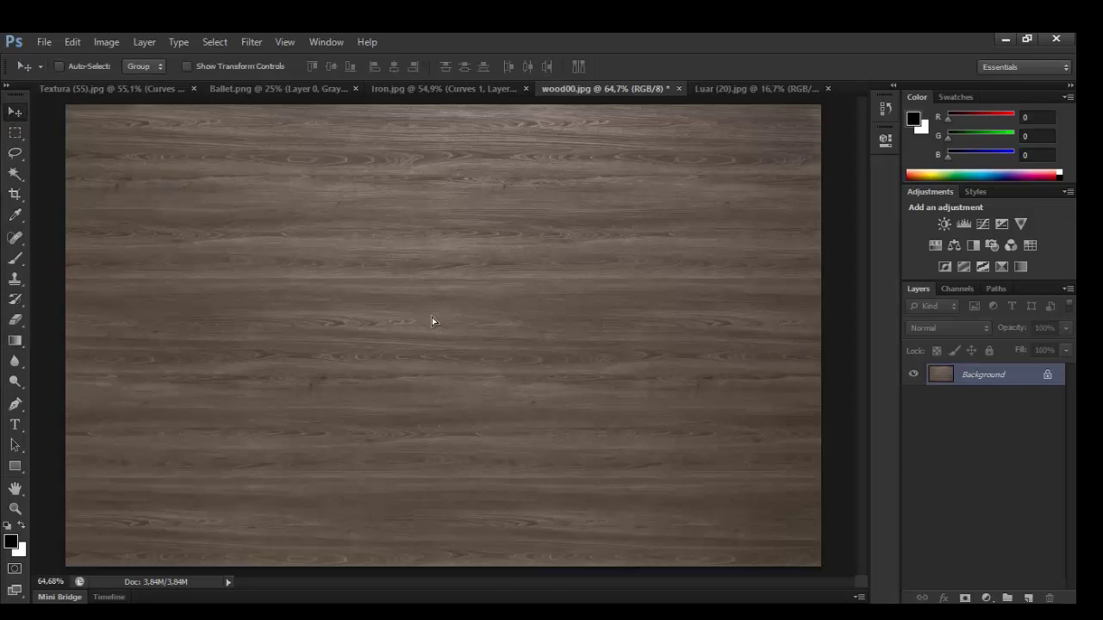
pyautogui.moveTo(432, 319); pyautogui.dragTo(435, 92)
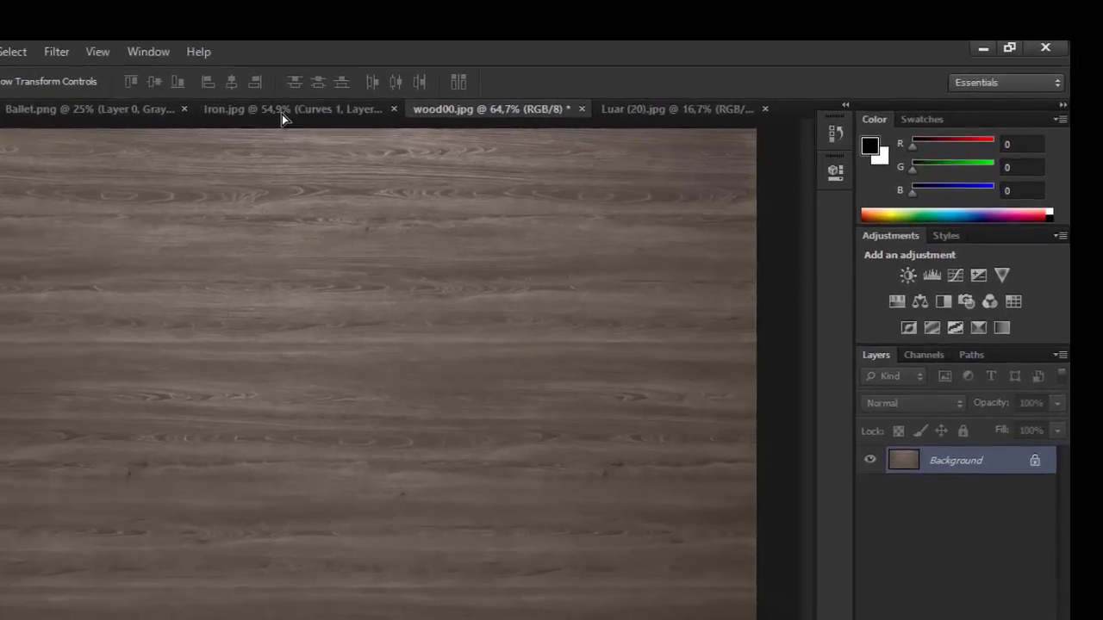
pyautogui.moveTo(282, 114)
pyautogui.mouseDown()
pyautogui.moveTo(193, 129)
pyautogui.moveTo(191, 223)
pyautogui.mouseUp()
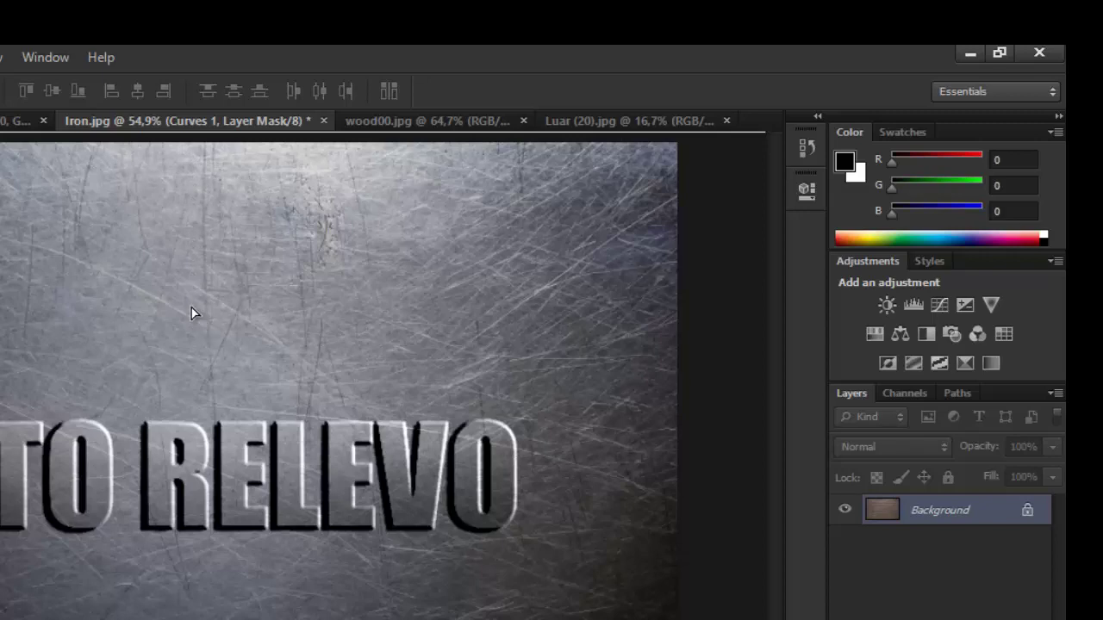
pyautogui.moveTo(193, 313); pyautogui.dragTo(193, 313)
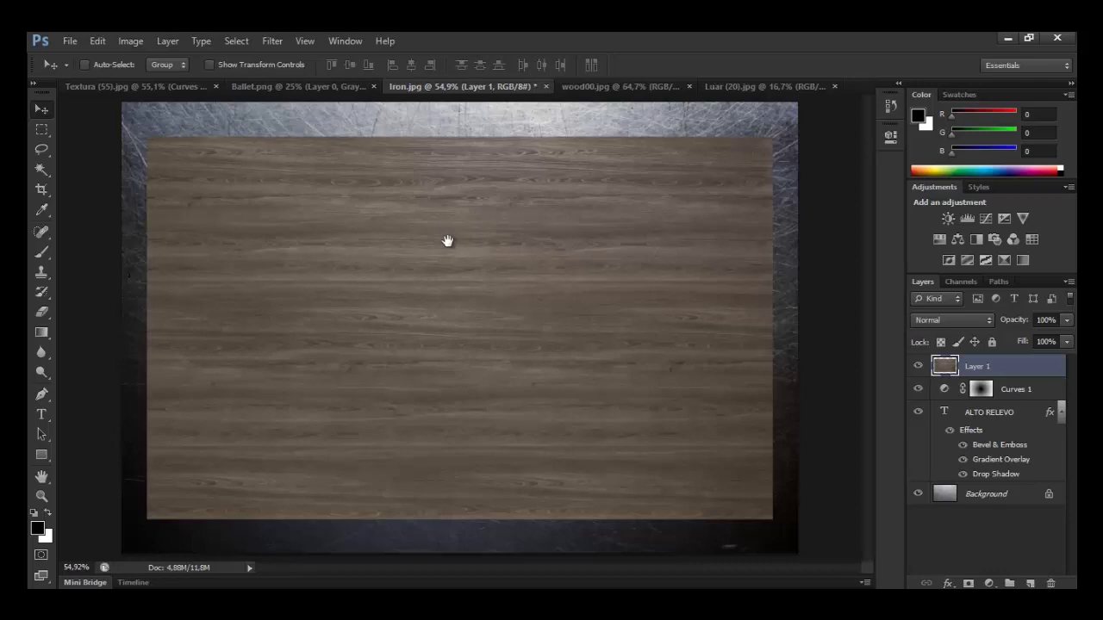
pyautogui.keyDown('alt'); pyautogui.click(457, 318); pyautogui.keyUp('alt')
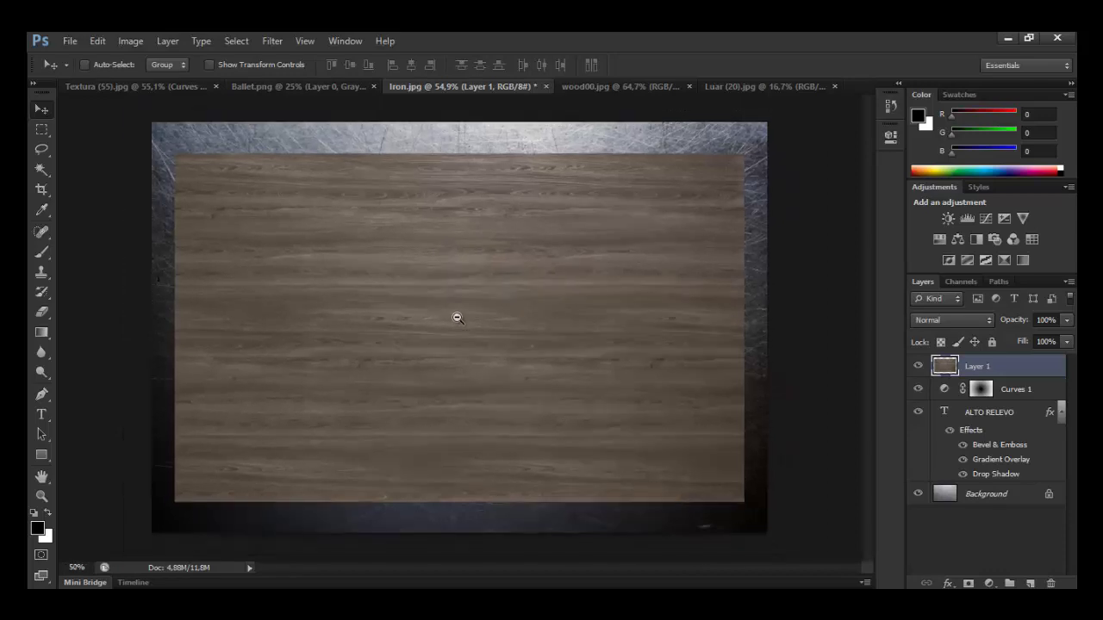
pyautogui.keyDown('alt'); pyautogui.click(458, 318); pyautogui.keyUp('alt')
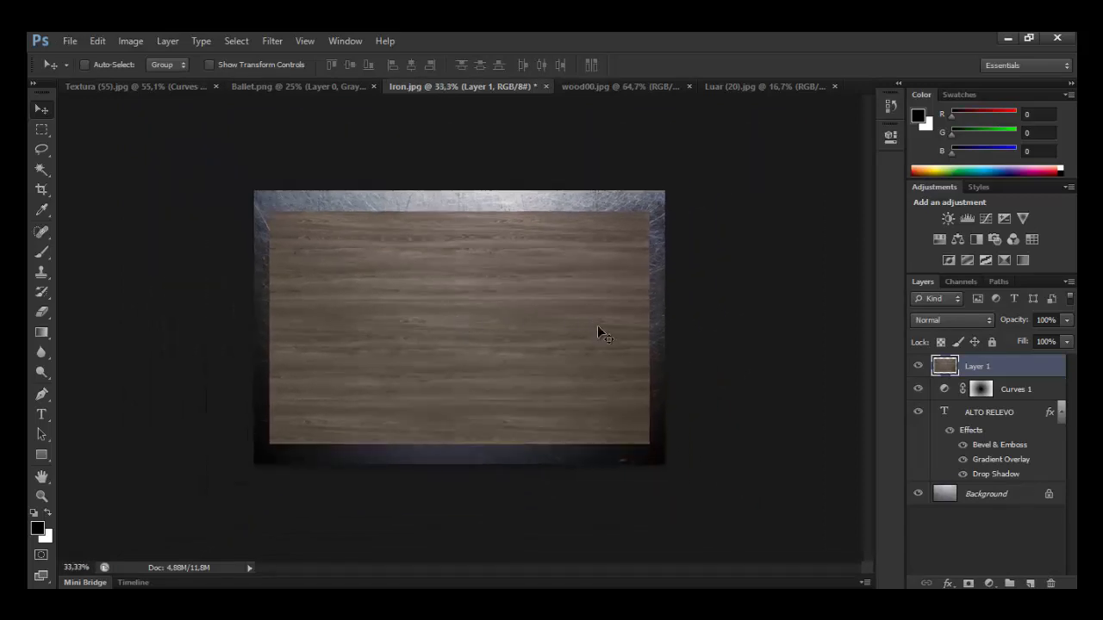
# - Scale Layer 1's wood up to fill the canvas and move it below ALTO RELEVO
pyautogui.hotkey('ctrl', 't')
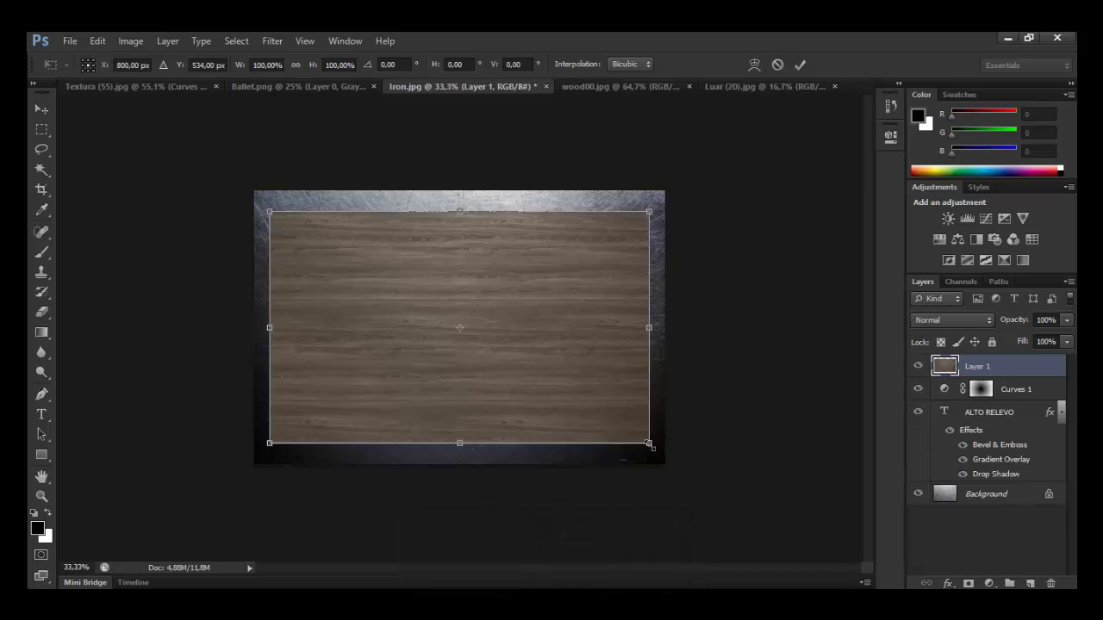
pyautogui.moveTo(650, 447); pyautogui.dragTo(685, 491)
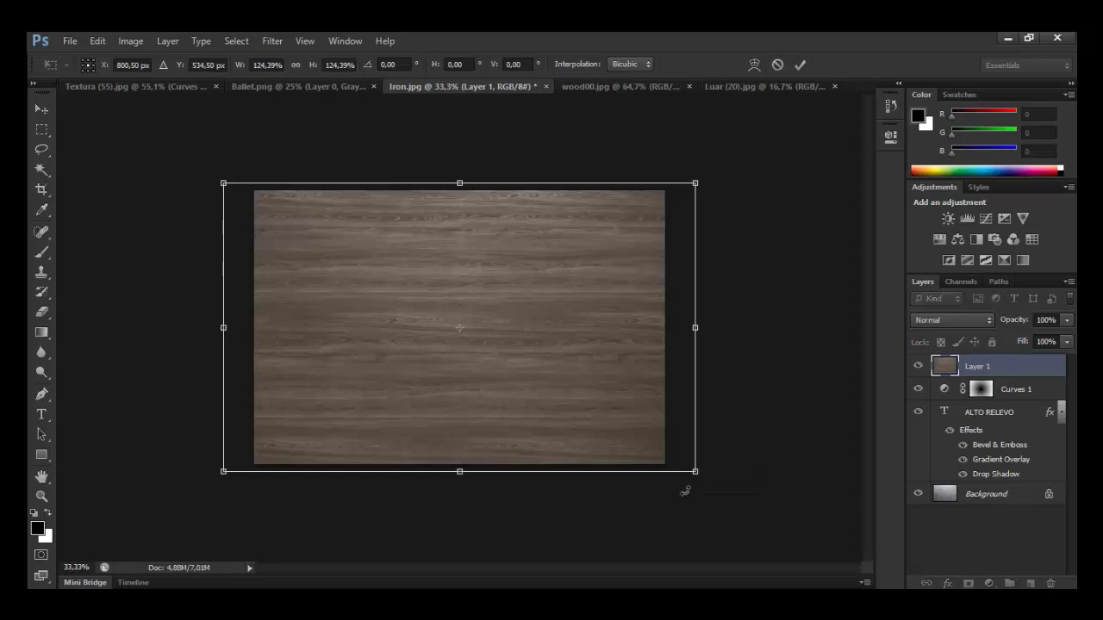
pyautogui.press('Return')
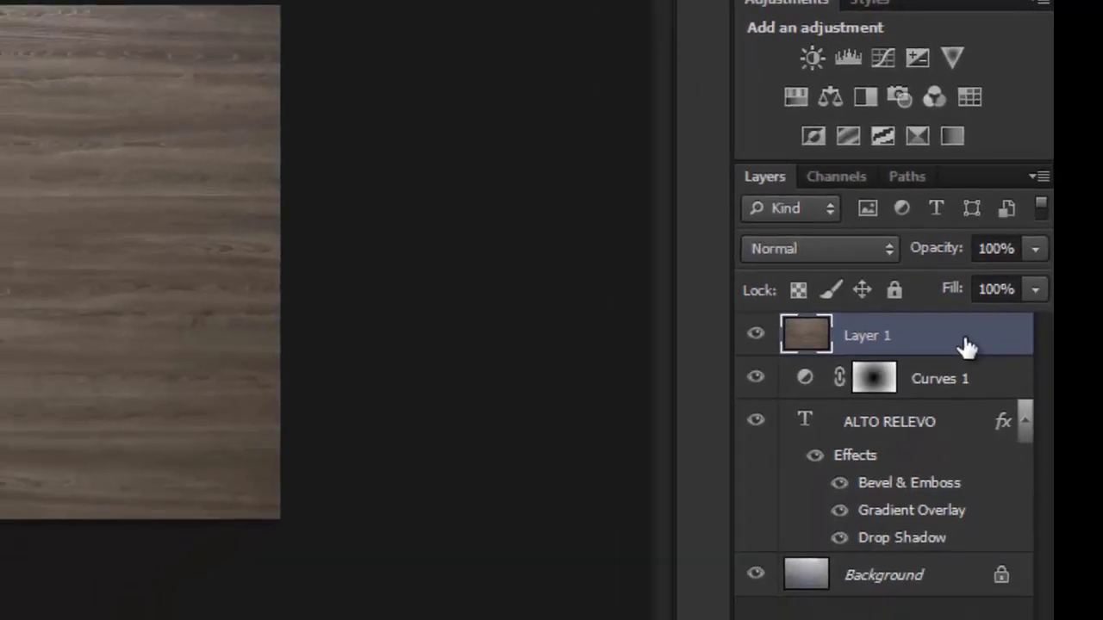
pyautogui.moveTo(967, 345); pyautogui.dragTo(948, 547)
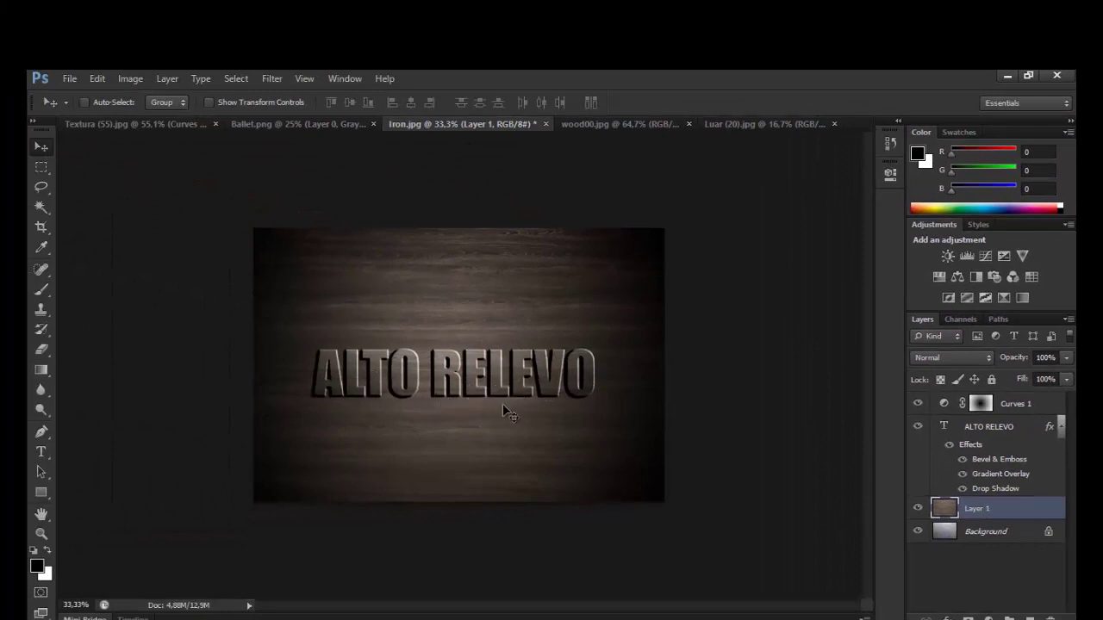
# - Hide the Curves 1 vignette, fit the image on screen, and bring up Luar (20).jpg
pyautogui.click(917, 405)
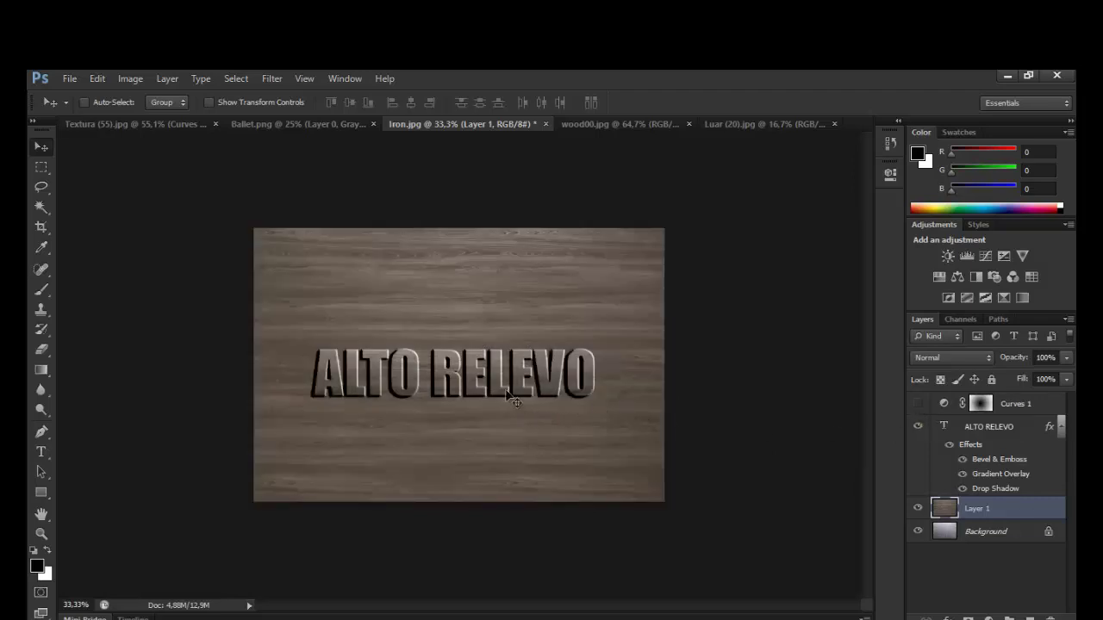
pyautogui.hotkey('ctrl', '0')
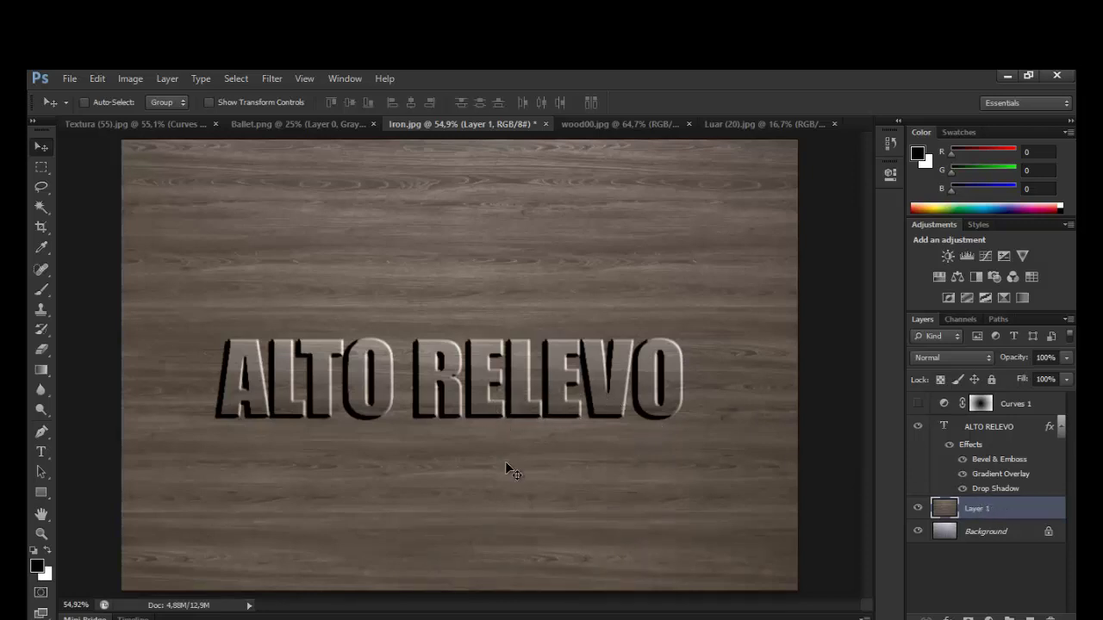
pyautogui.click(731, 128)
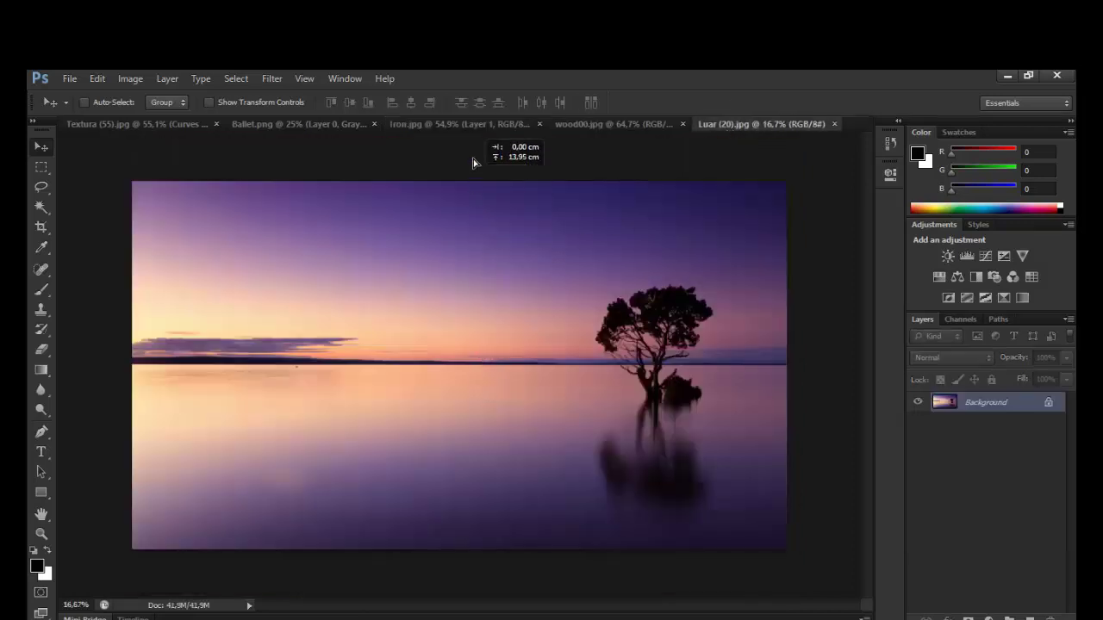
# - Drop the sunset photo into Iron.jpg as Layer 2, reposition it, then delete it
pyautogui.click(472, 126)
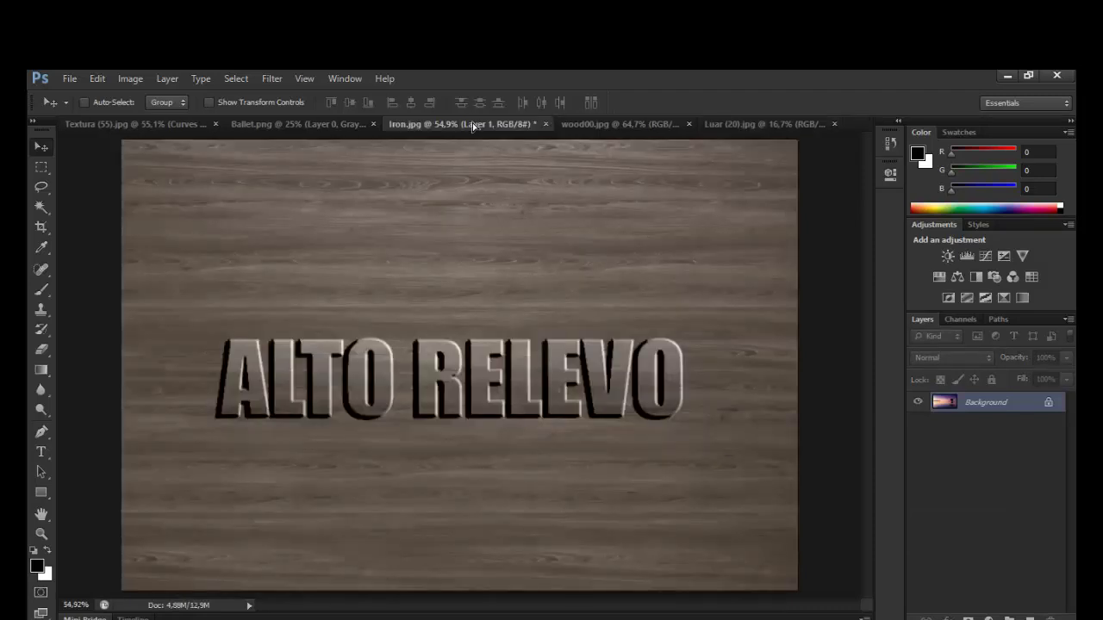
pyautogui.moveTo(472, 126); pyautogui.dragTo(469, 173)
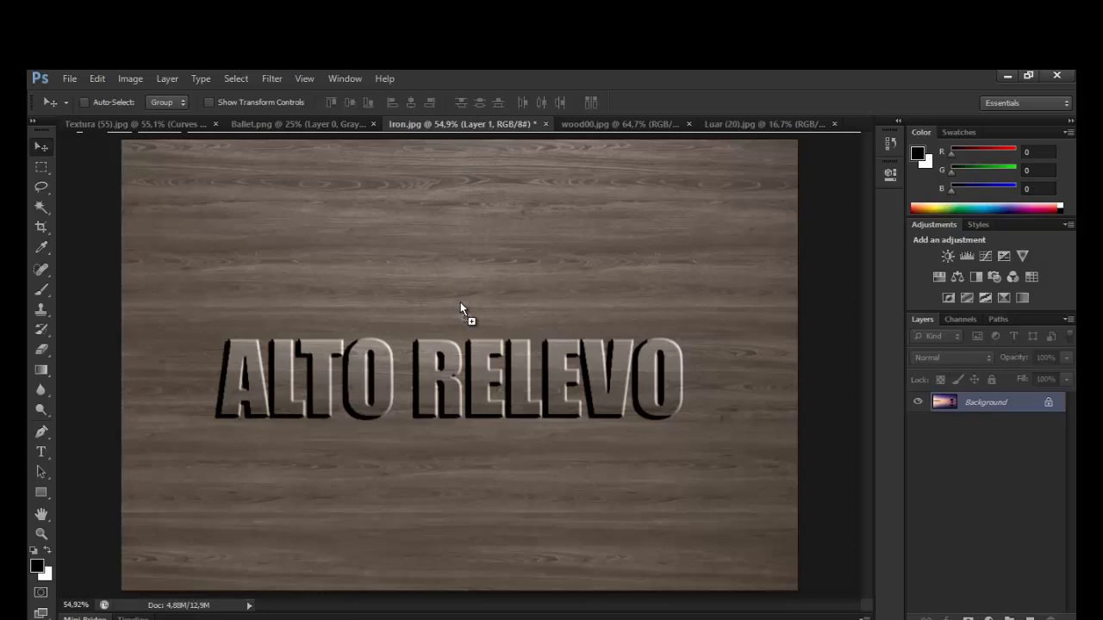
pyautogui.moveTo(461, 307); pyautogui.dragTo(465, 312)
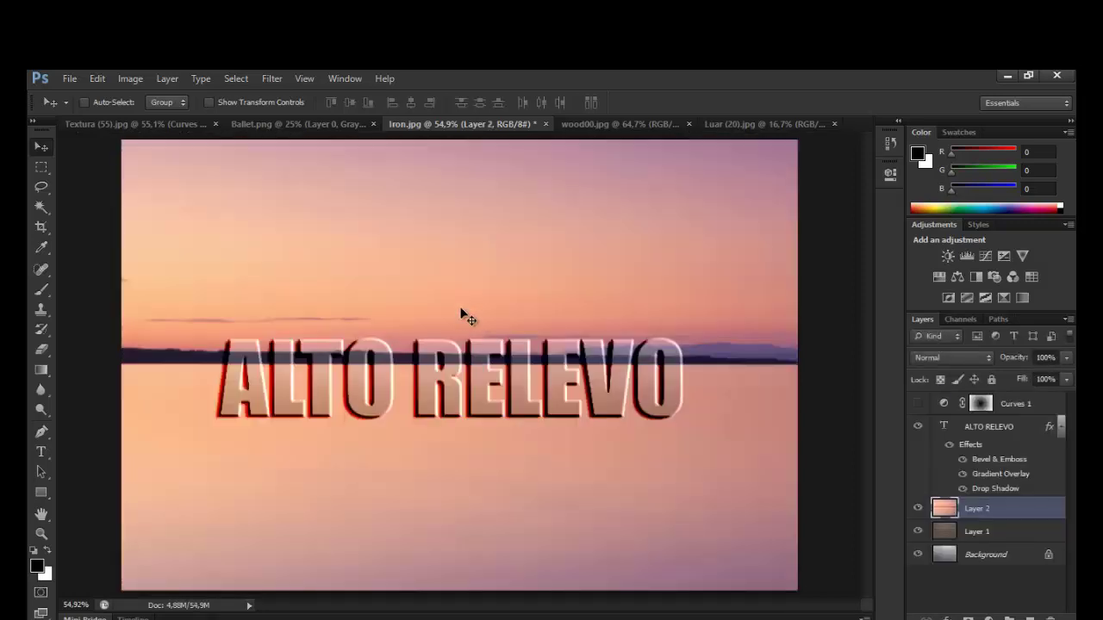
pyautogui.moveTo(515, 281); pyautogui.dragTo(511, 244)
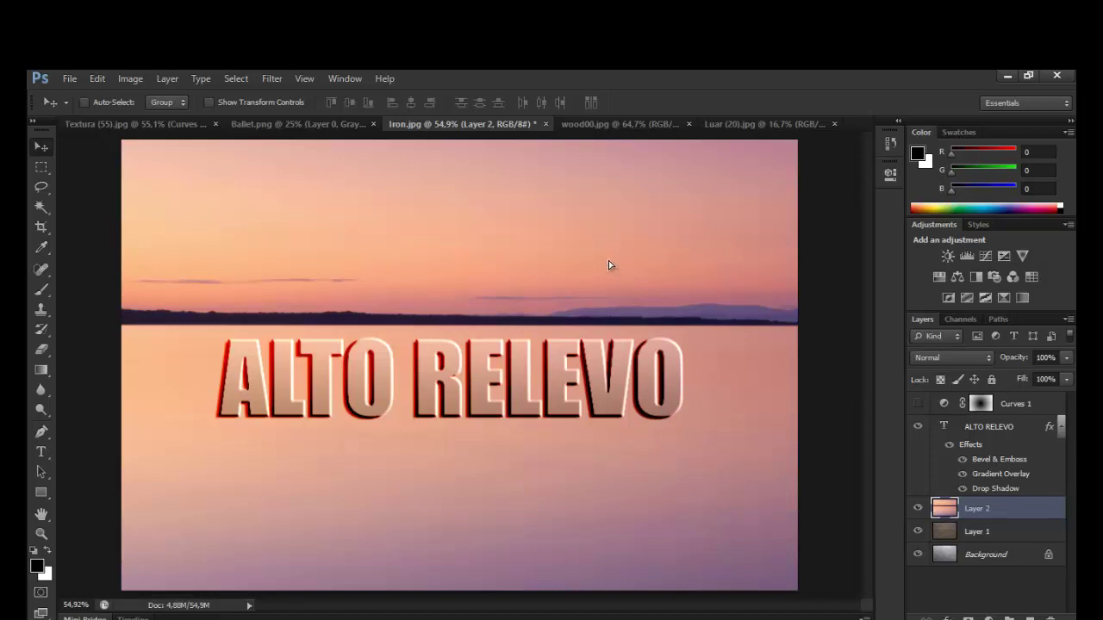
pyautogui.moveTo(608, 266); pyautogui.dragTo(630, 412)
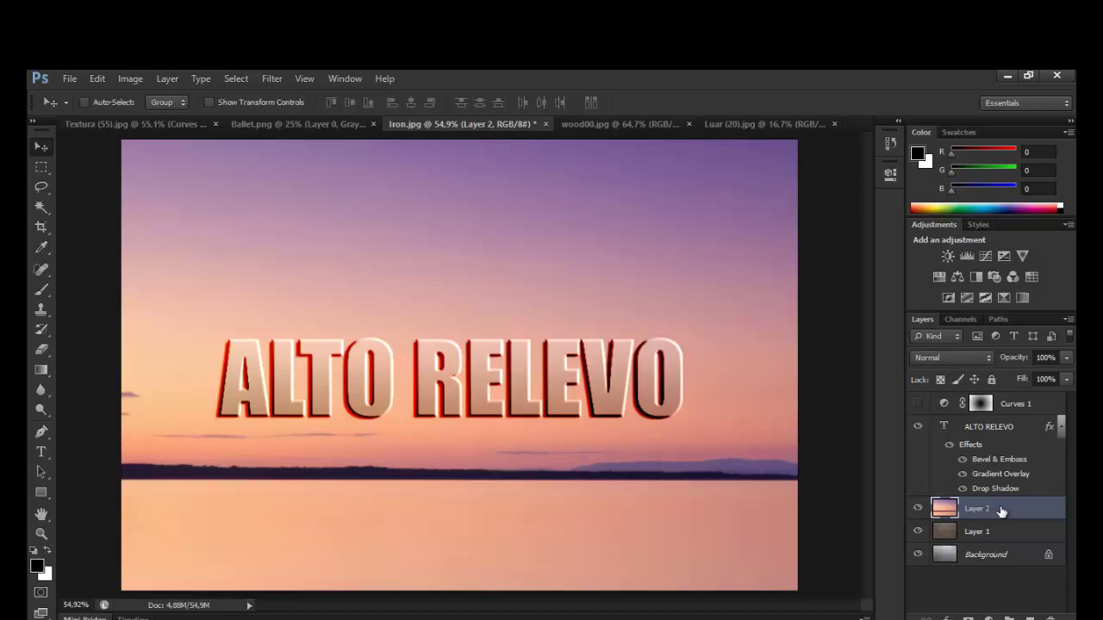
pyautogui.moveTo(1001, 510); pyautogui.dragTo(1049, 618)
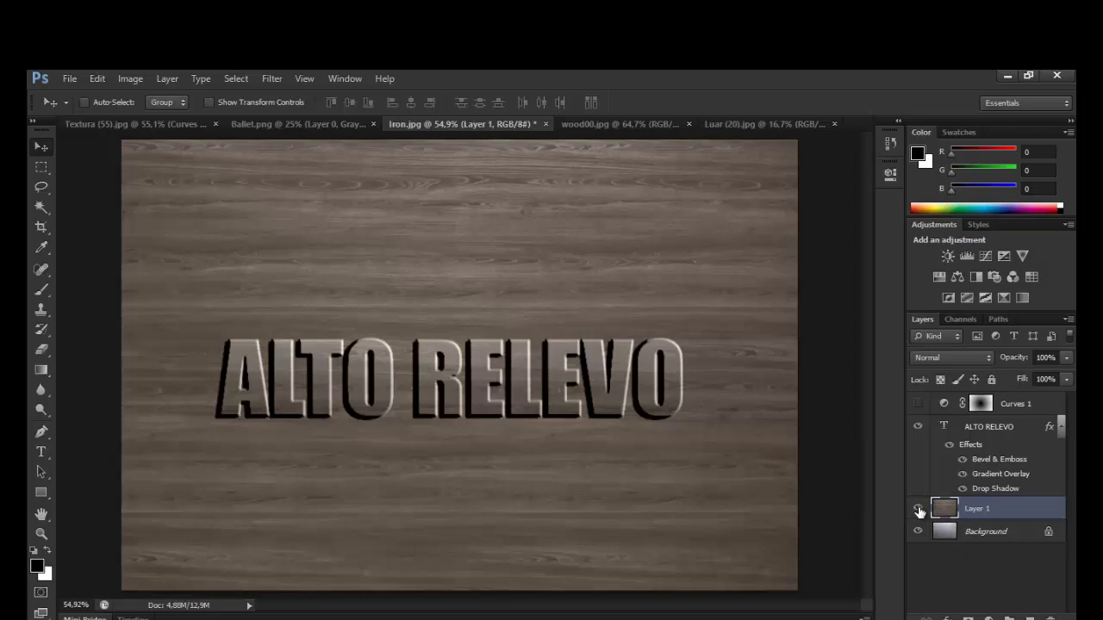
# - Preview the metal by hiding the wood Layer 1, then delete Layer 1 entirely
pyautogui.click(918, 511)
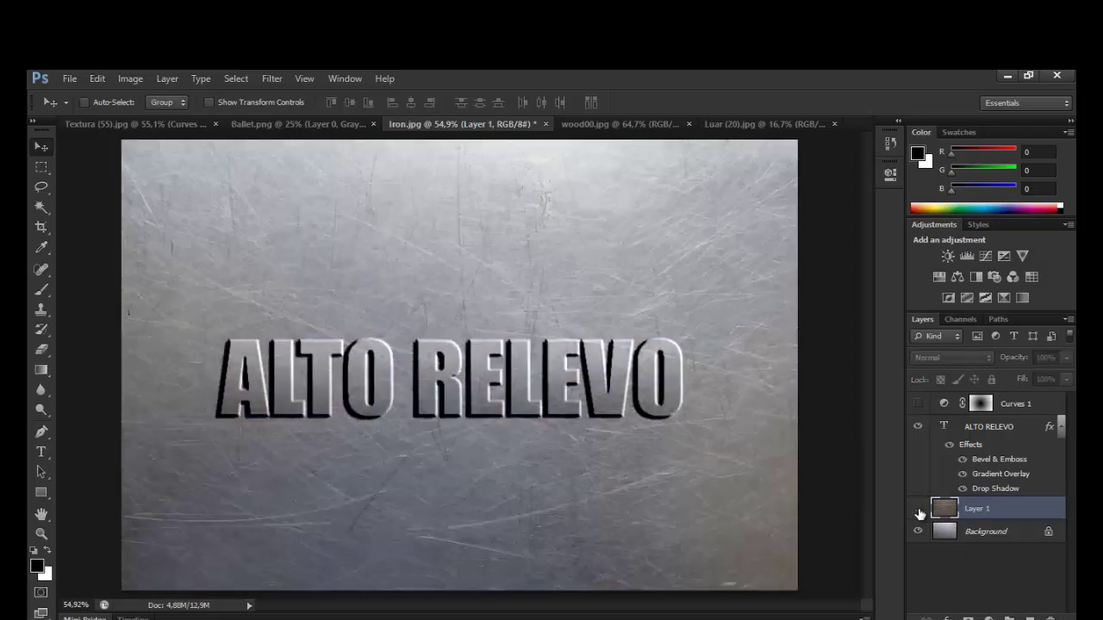
pyautogui.click(917, 511)
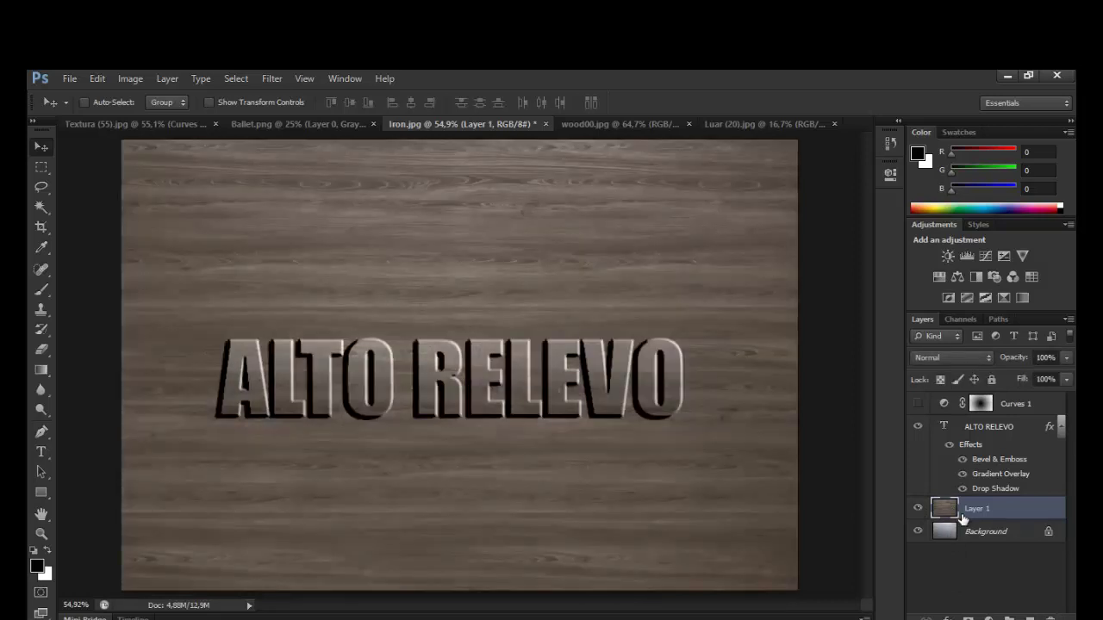
pyautogui.moveTo(1019, 511); pyautogui.dragTo(1052, 617)
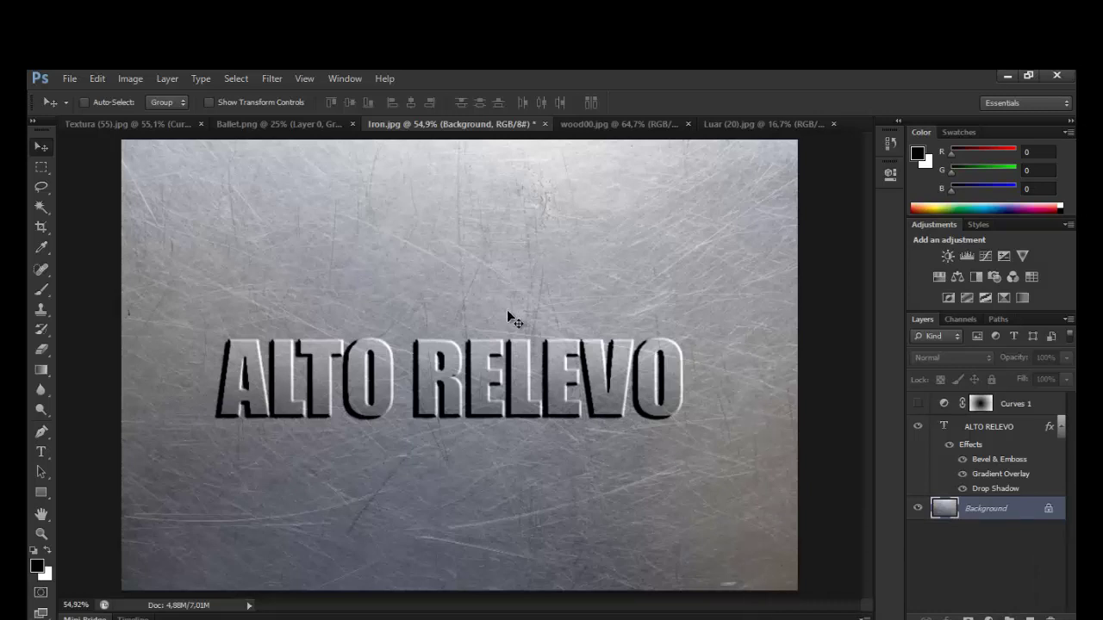
# - Save the image as Alto Relevo.psd in the Área de Trabalho (desktop) folder
pyautogui.click(69, 78)
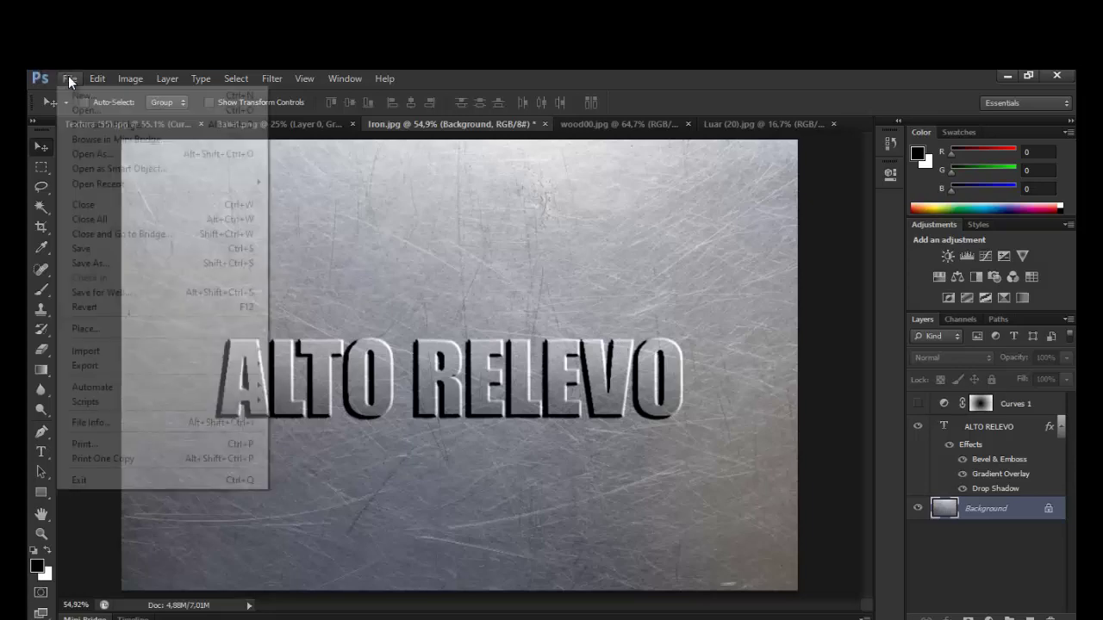
pyautogui.click(84, 248)
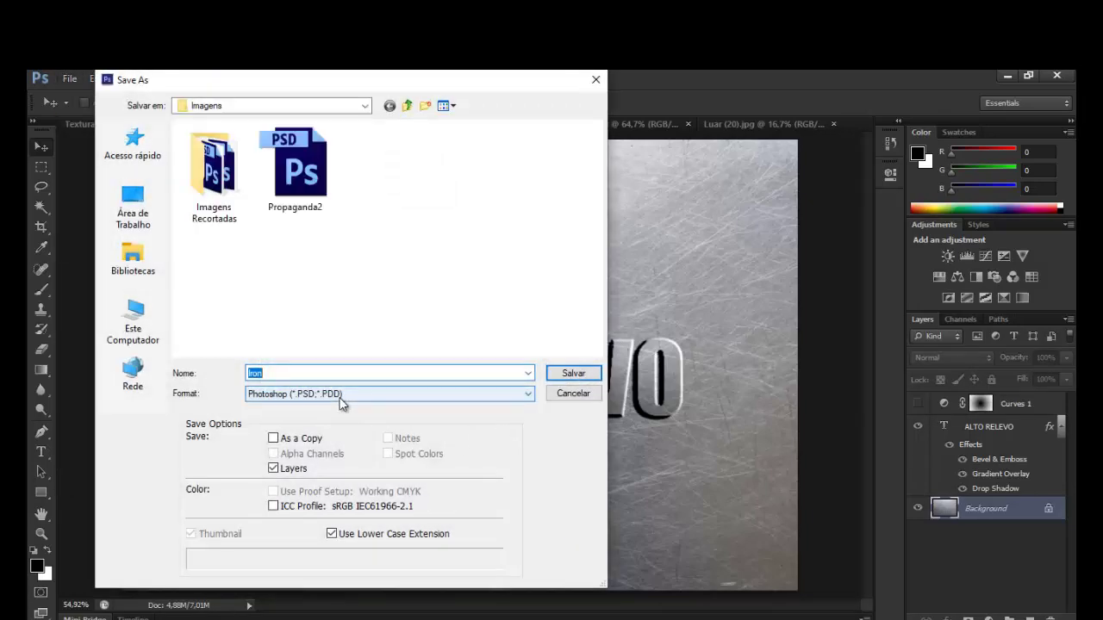
pyautogui.write('aLTO ')
pyautogui.write('RELEVO')
pyautogui.press('BackSpace')
pyautogui.press('BackSpace')
pyautogui.press('BackSpace')
pyautogui.write('Alto ')
pyautogui.write('Relevo')
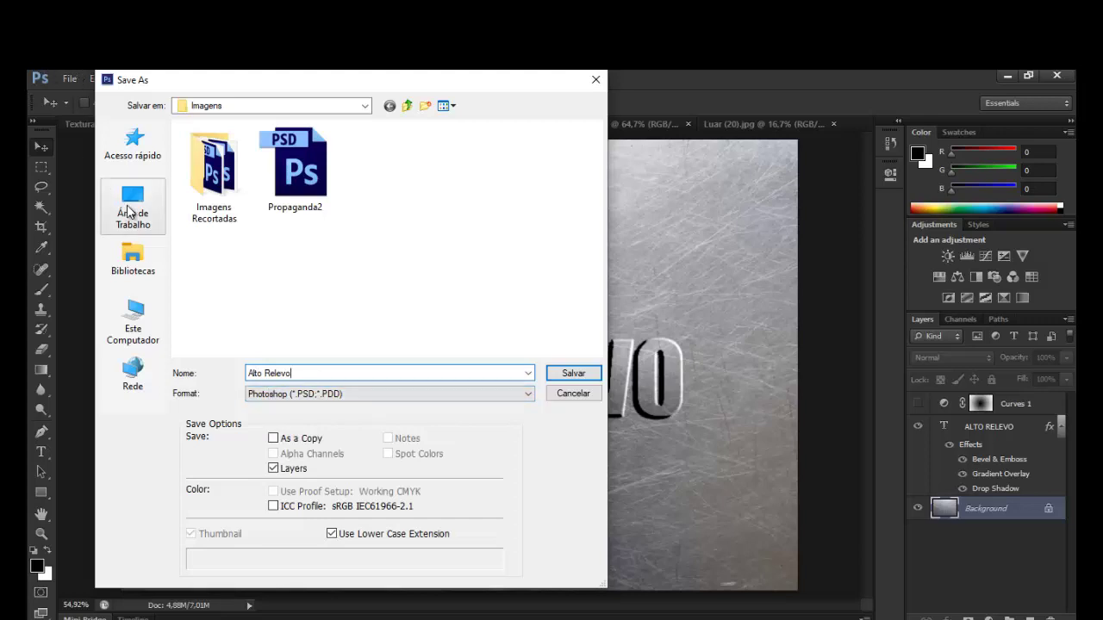
pyautogui.click(133, 206)
pyautogui.click(568, 374)
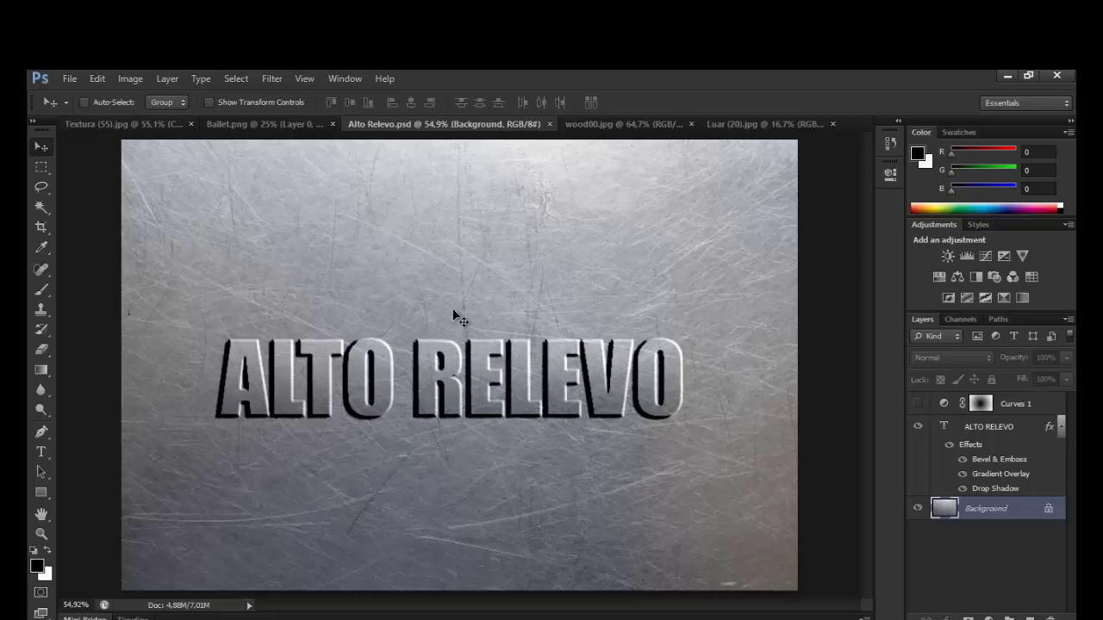
# - Save a PNG copy, Alto Relevo.png, with Smallest/Slow compression and no interlace
pyautogui.click(70, 79)
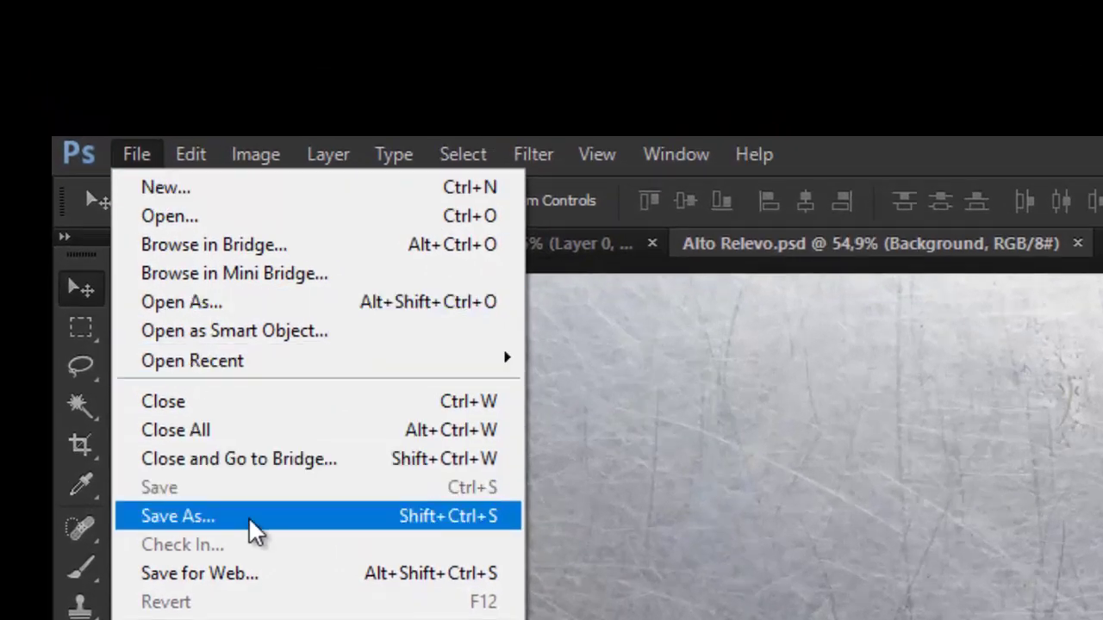
pyautogui.click(248, 520)
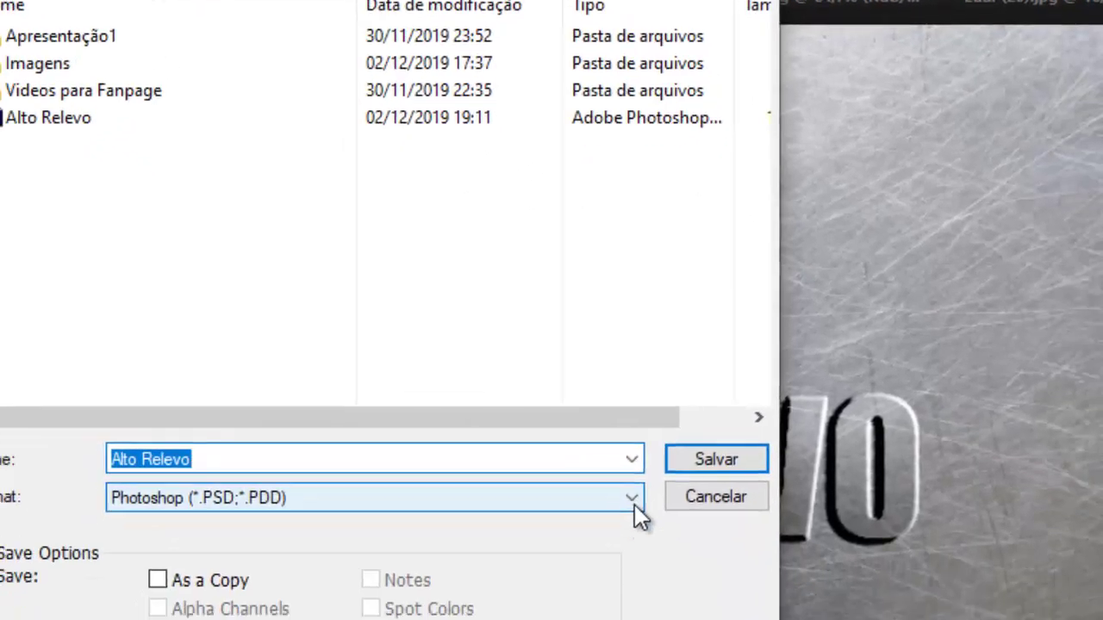
pyautogui.click(621, 536)
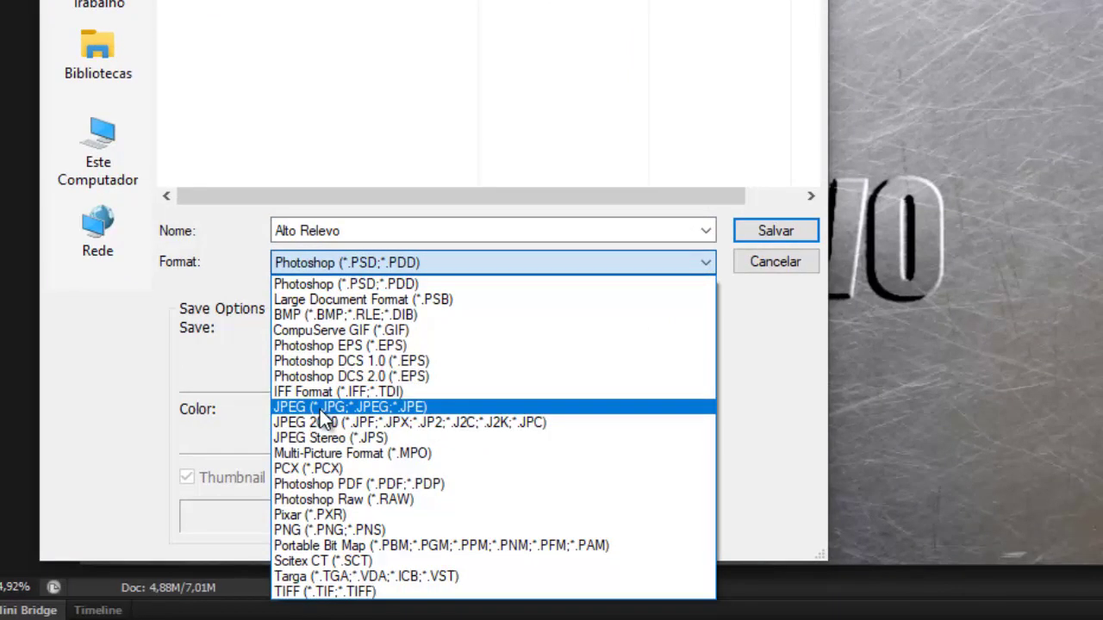
pyautogui.click(319, 530)
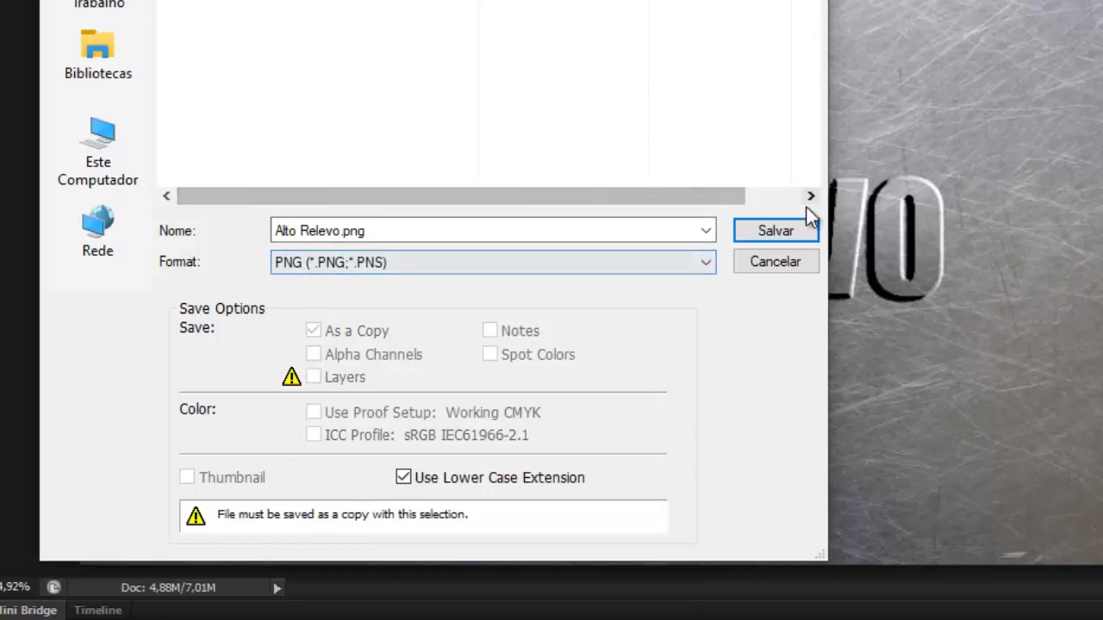
pyautogui.click(776, 231)
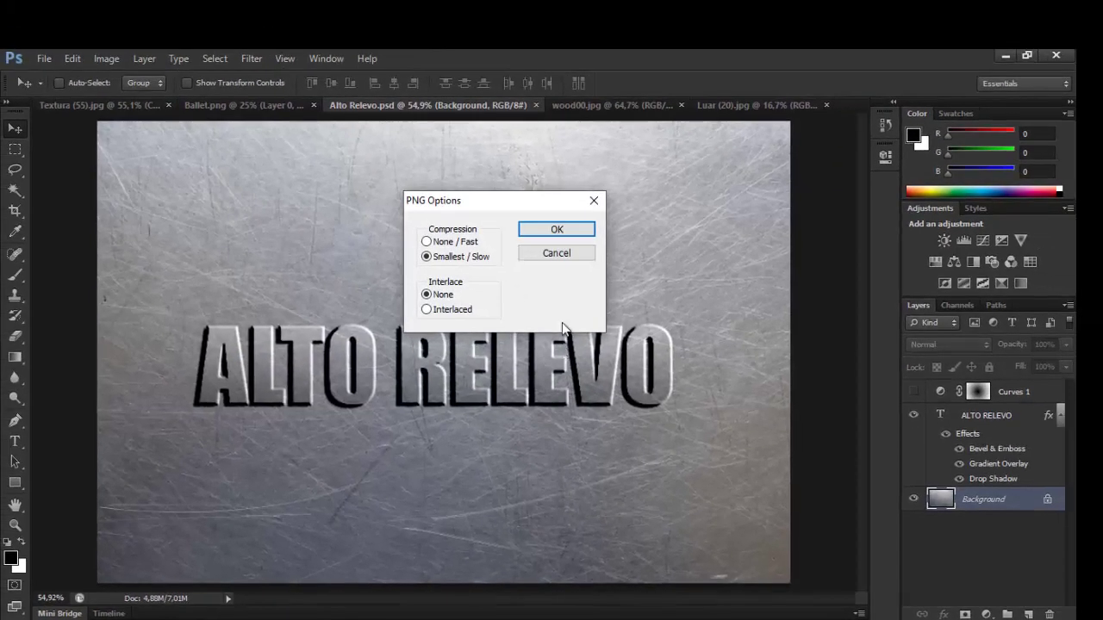
pyautogui.click(558, 226)
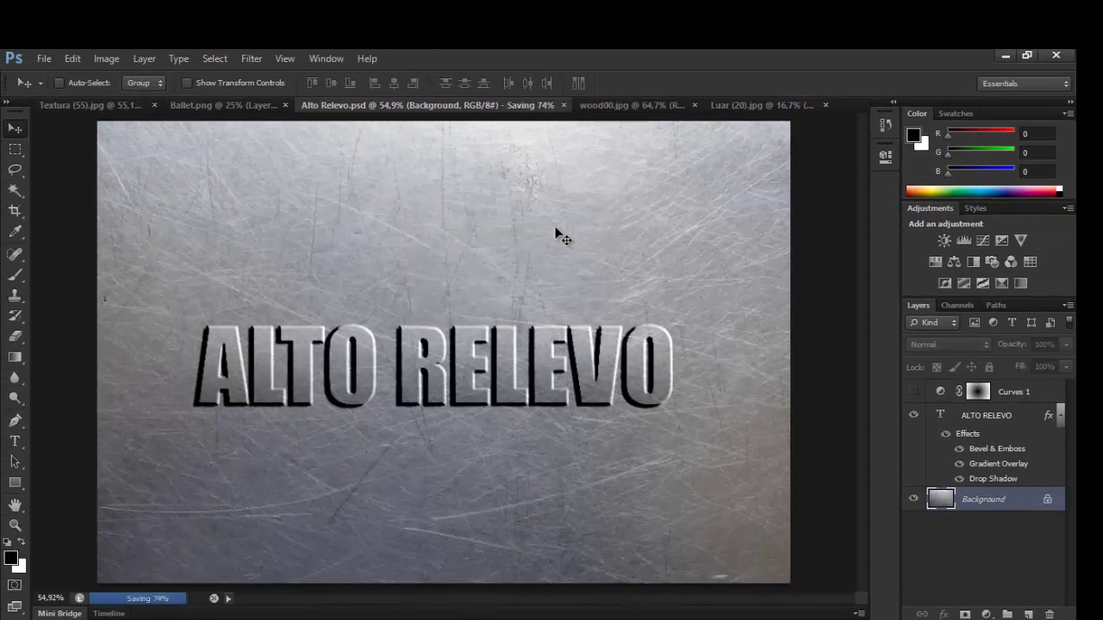